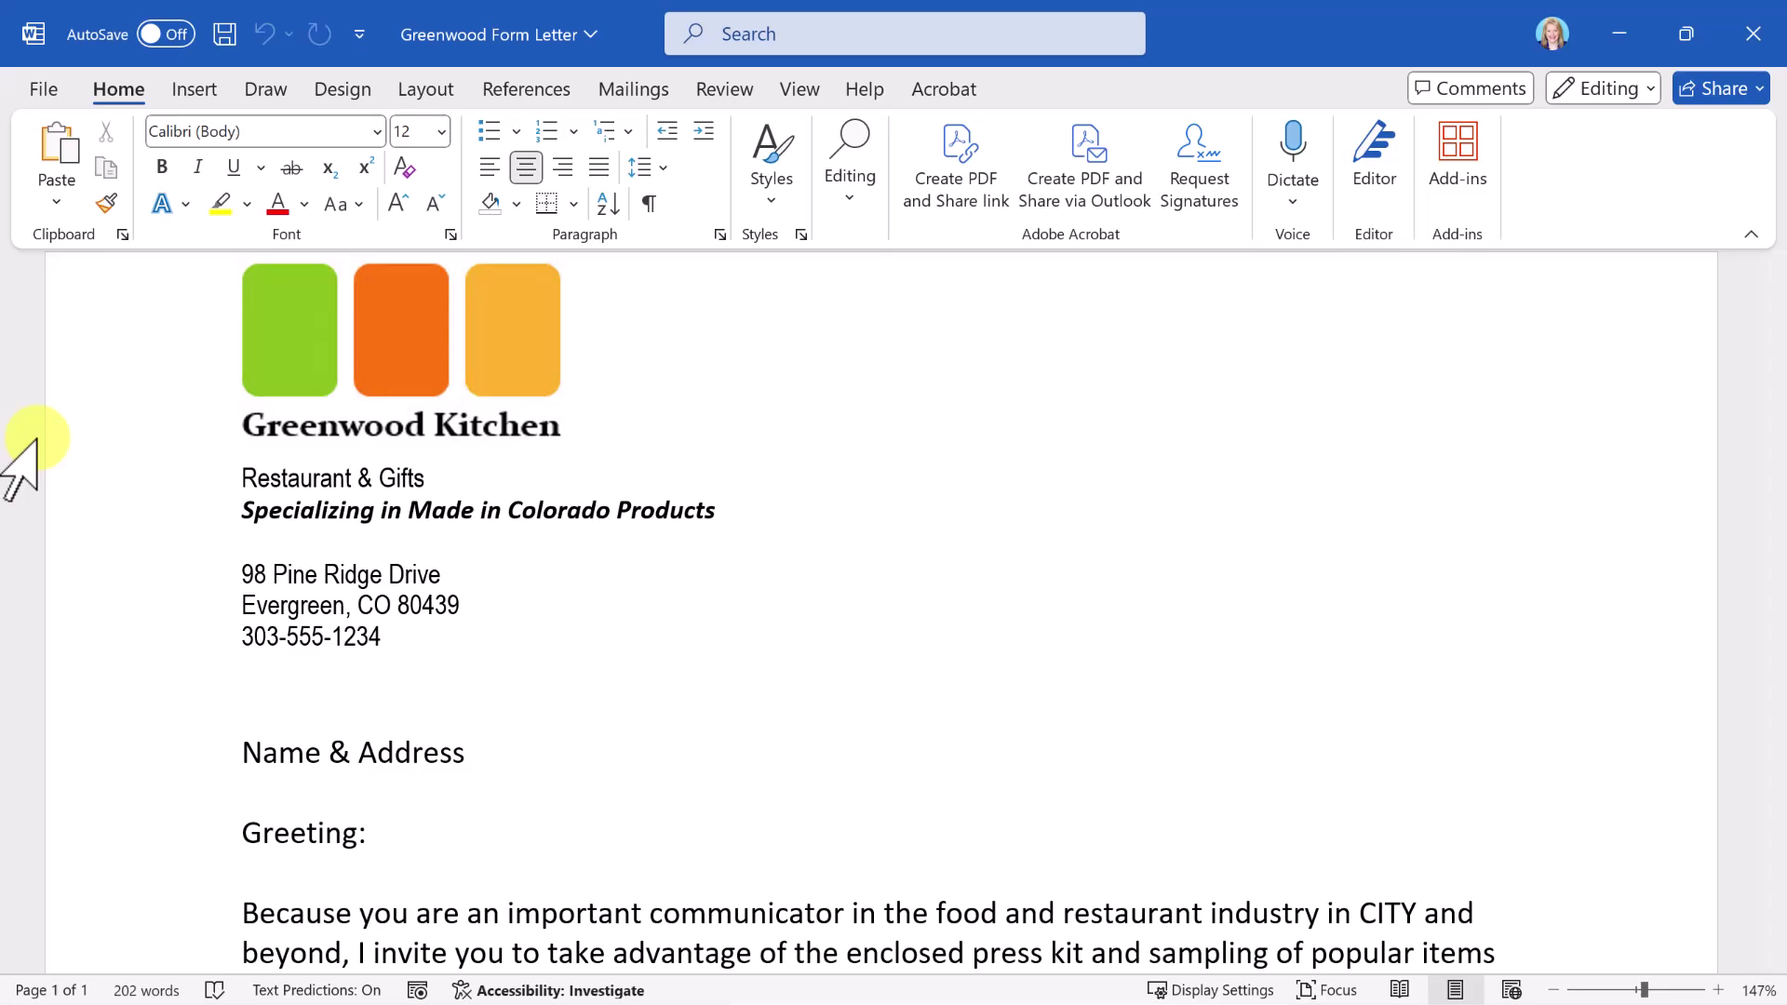
Check the Media Contacts spreadsheet, then open Start Mail Merge on the Mailings tab.
key(alt+Tab)
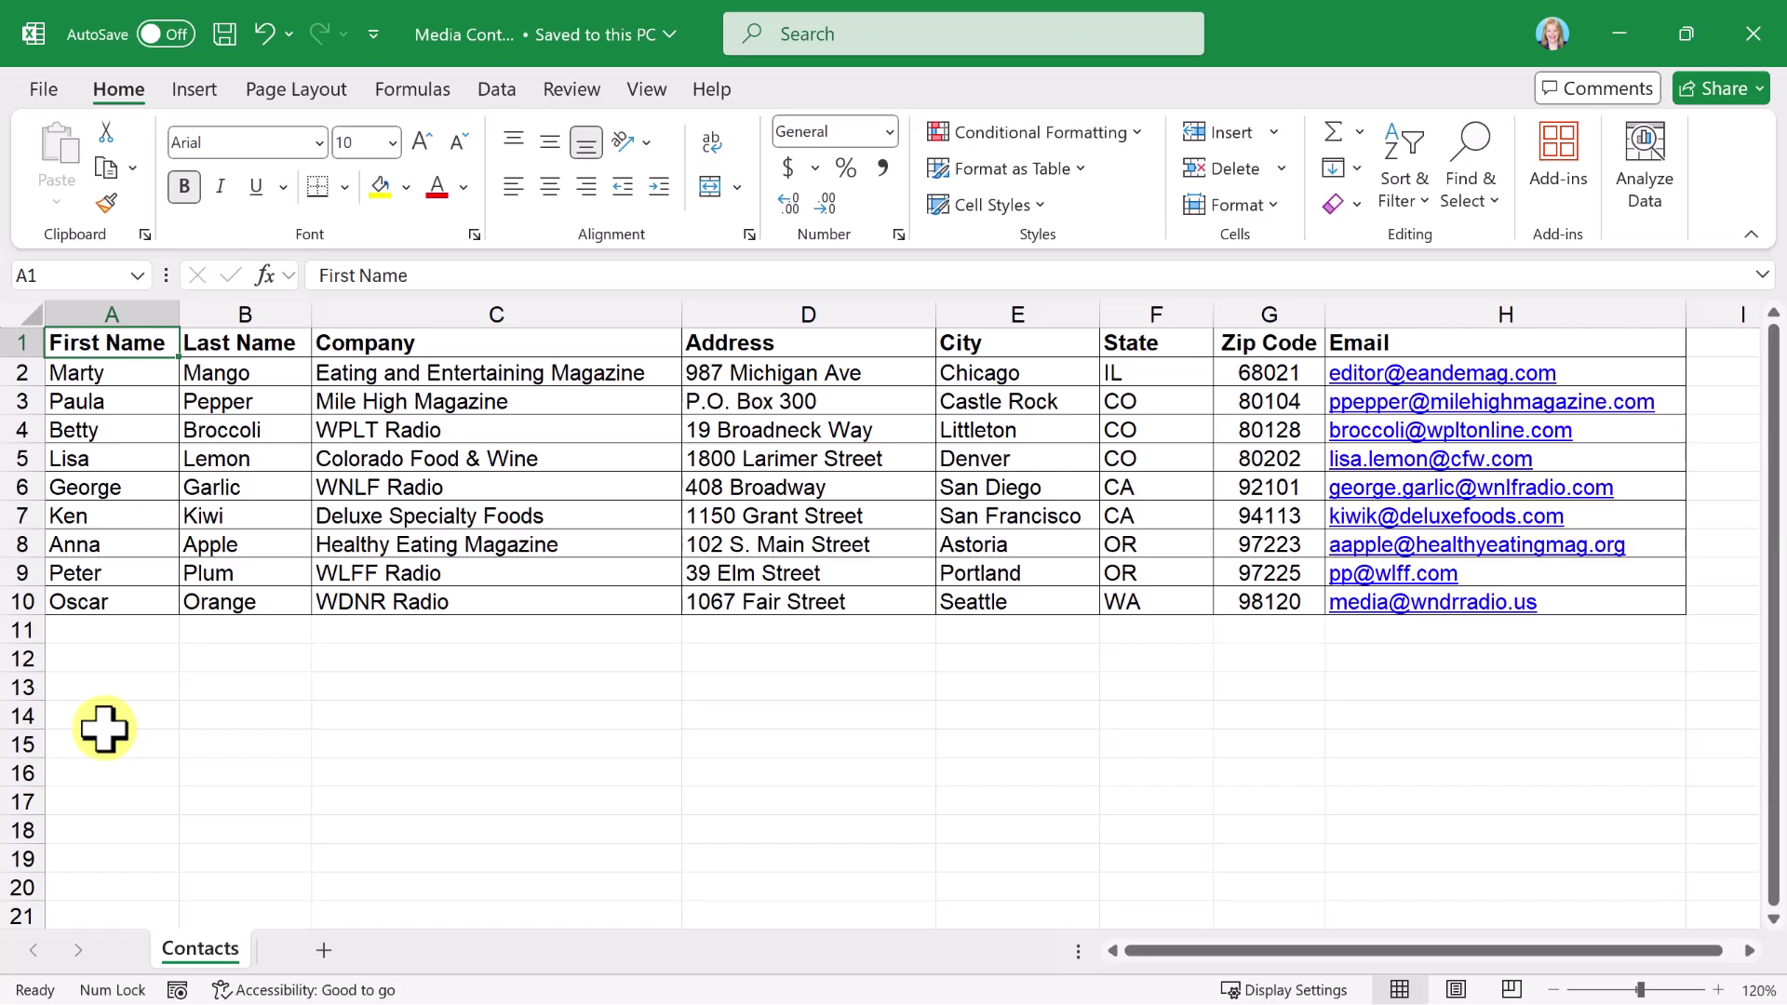
key(alt+Tab)
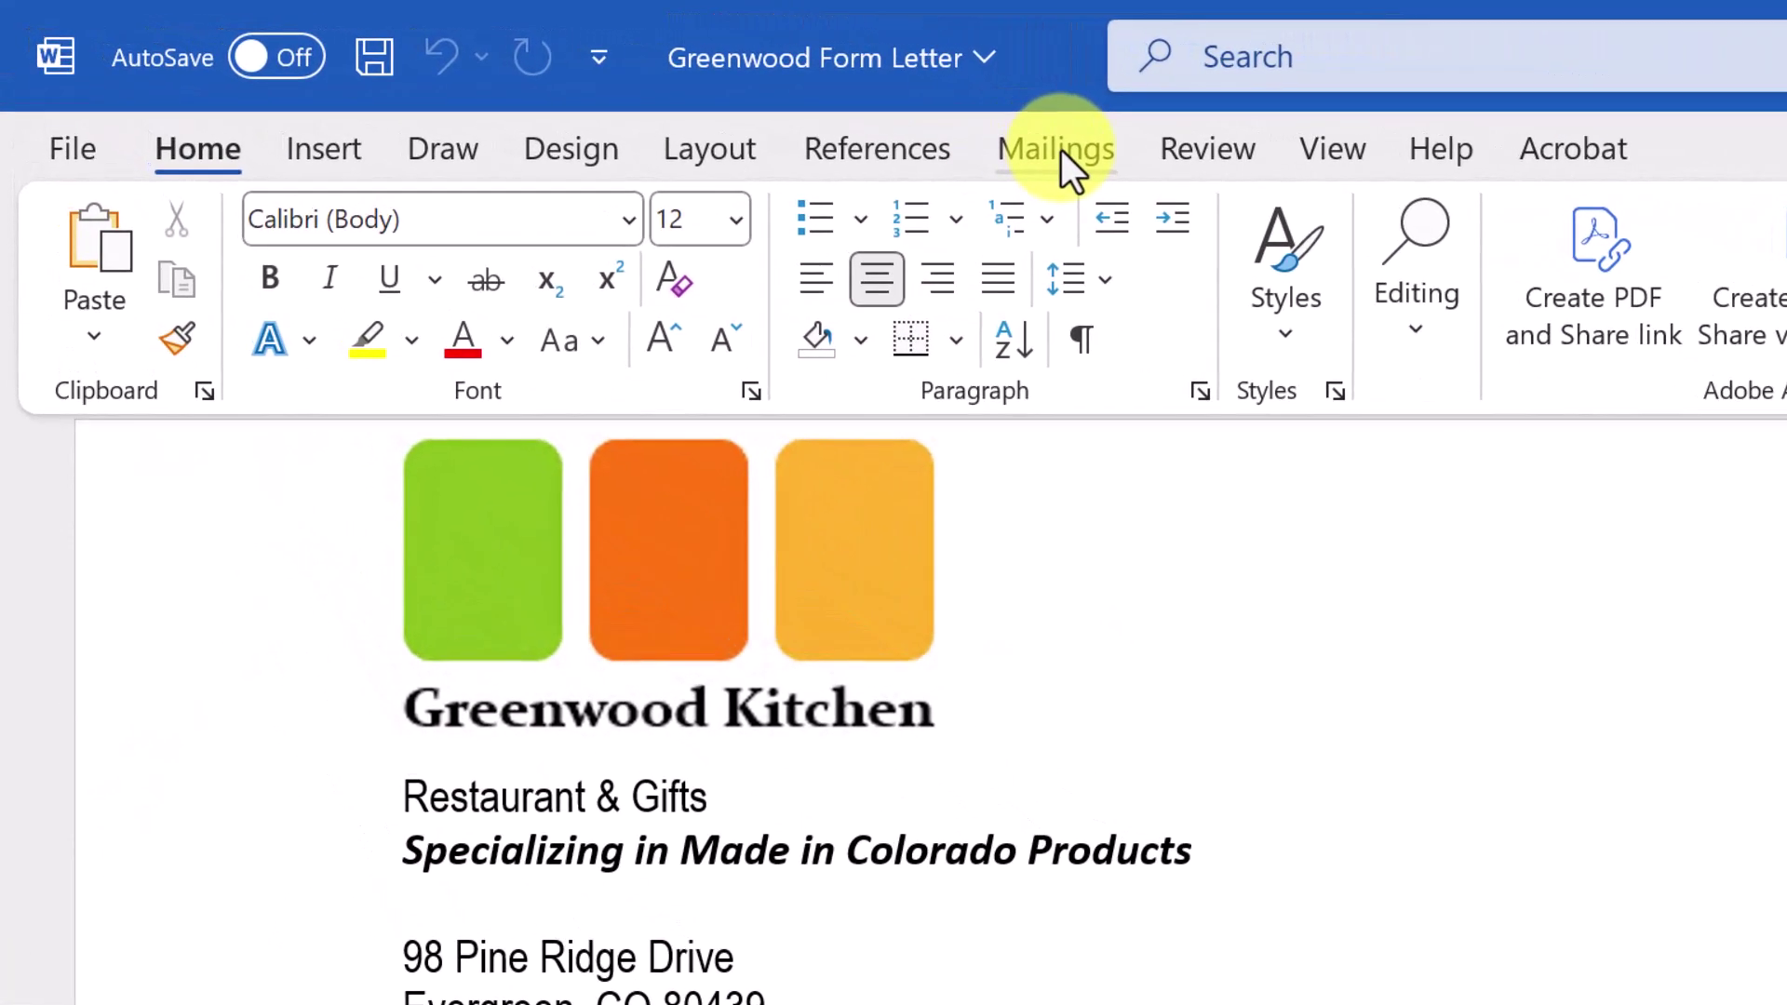
click(1060, 149)
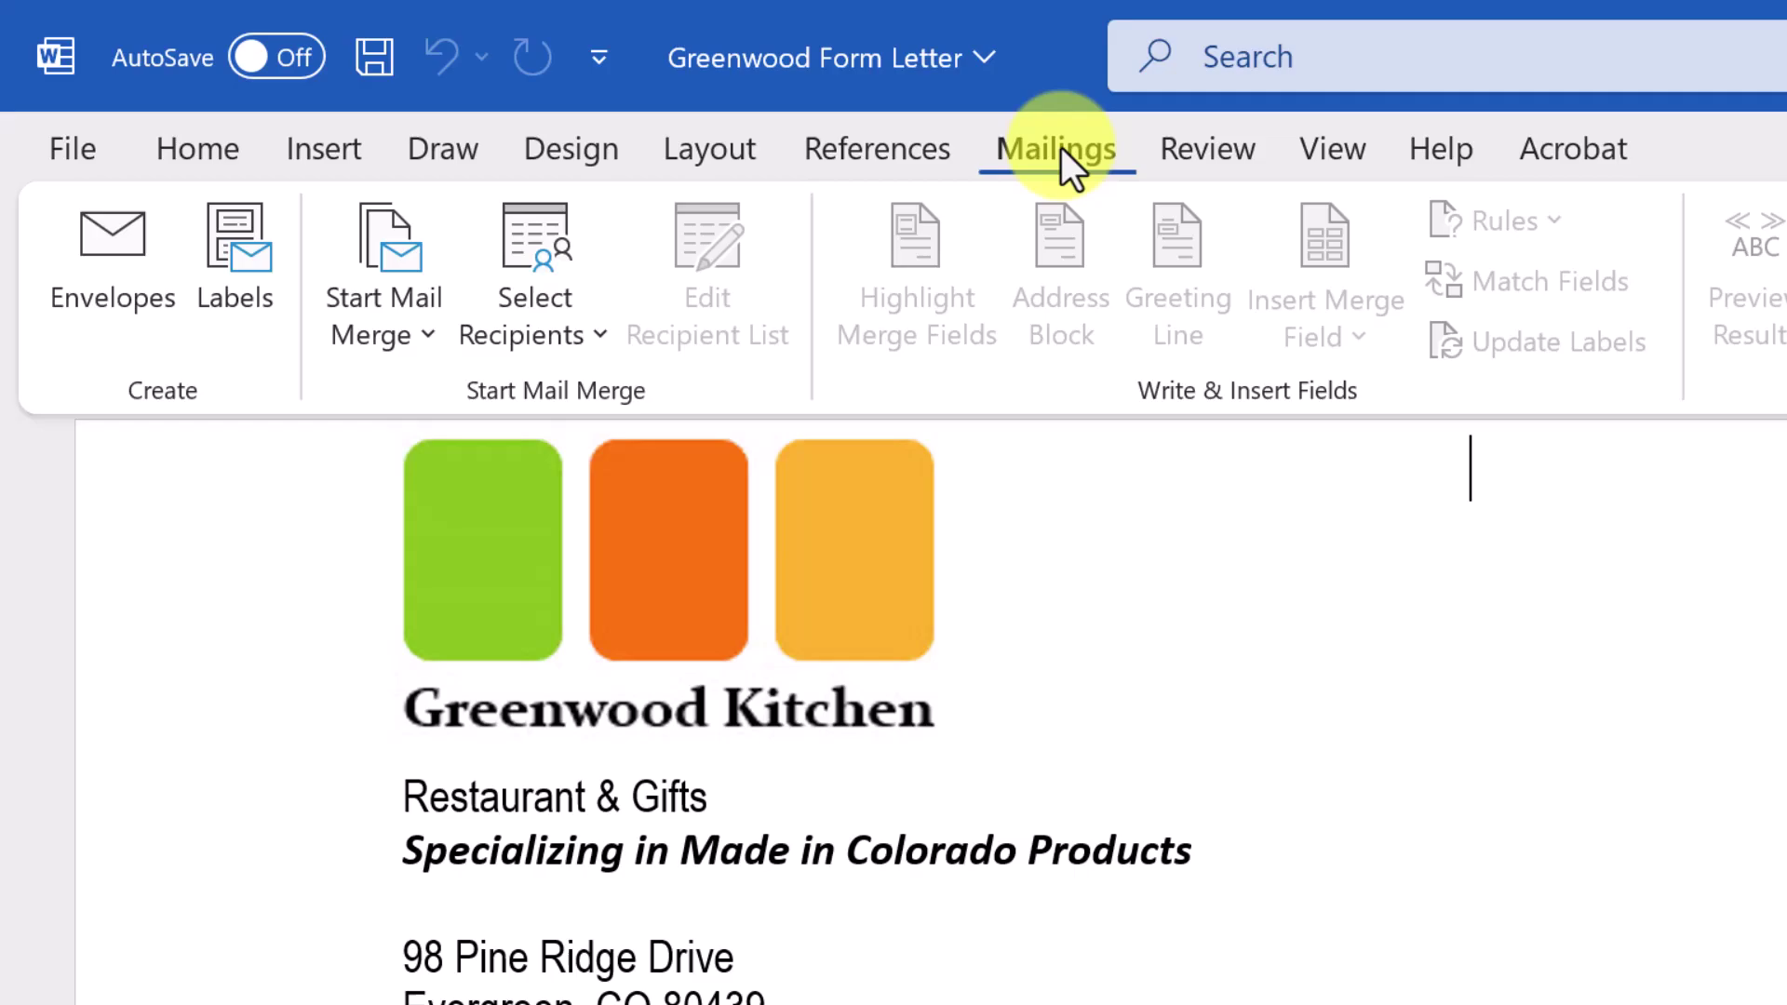
click(413, 335)
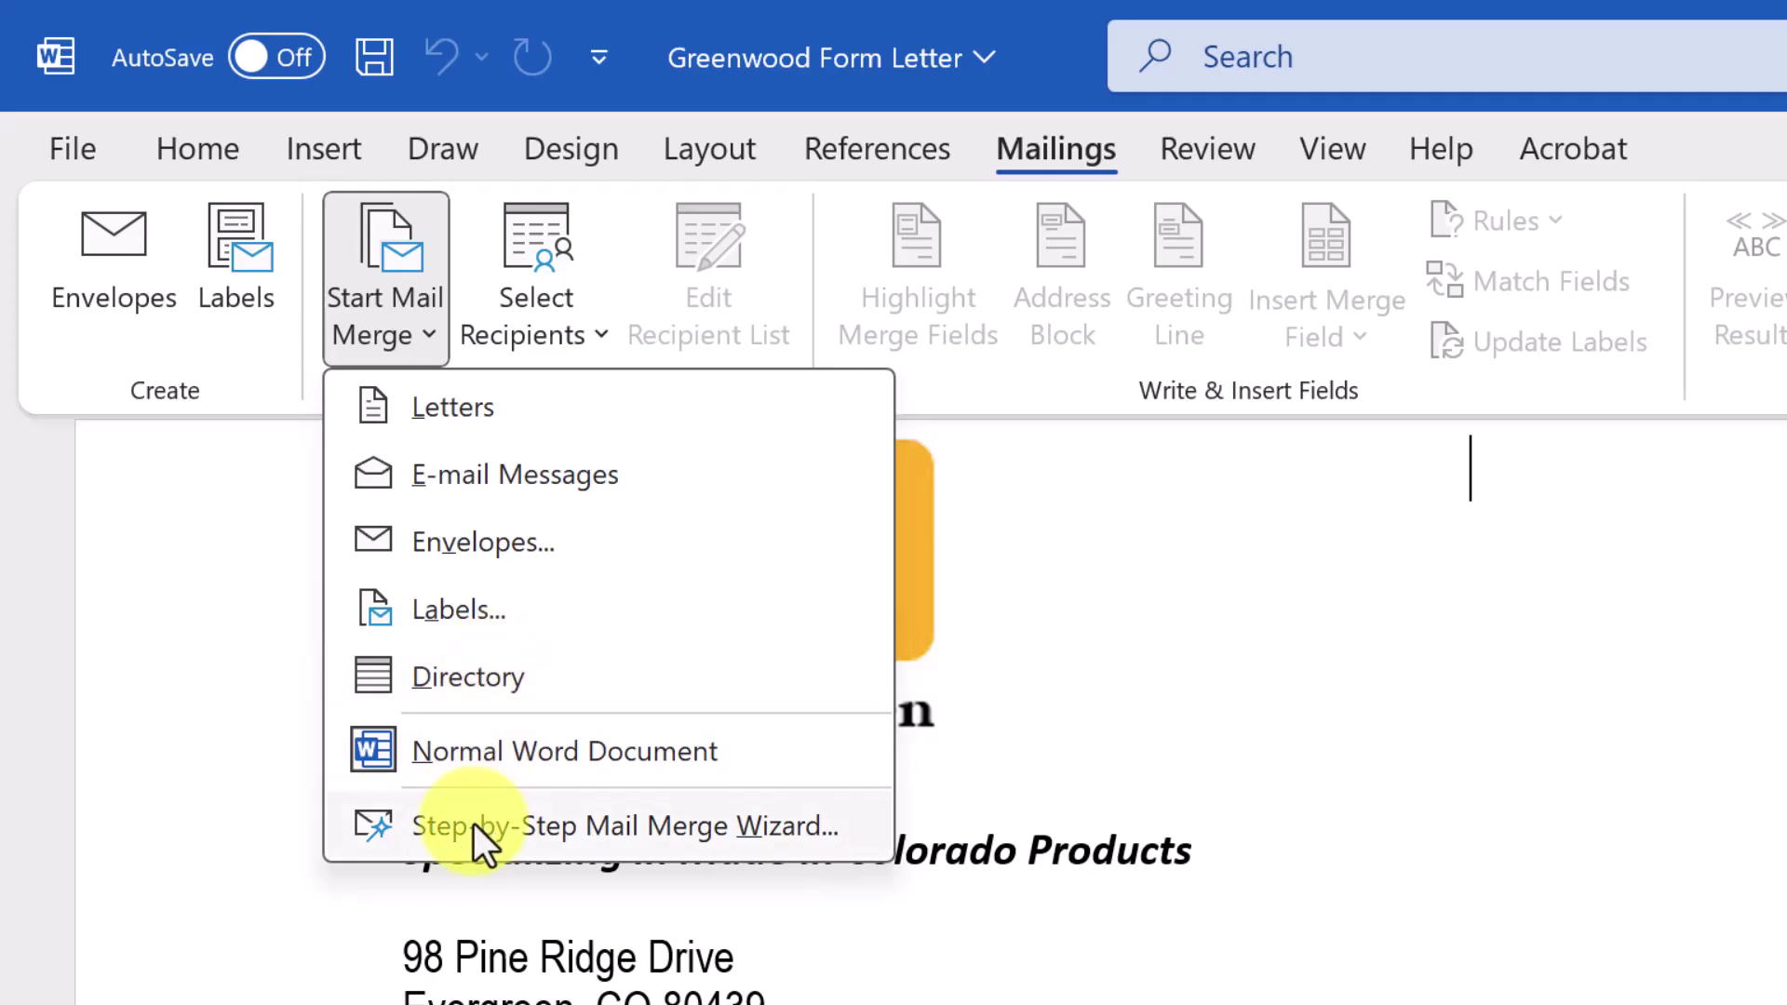
Run the Step-by-Step Mail Merge Wizard for Letters using the current document.
click(473, 824)
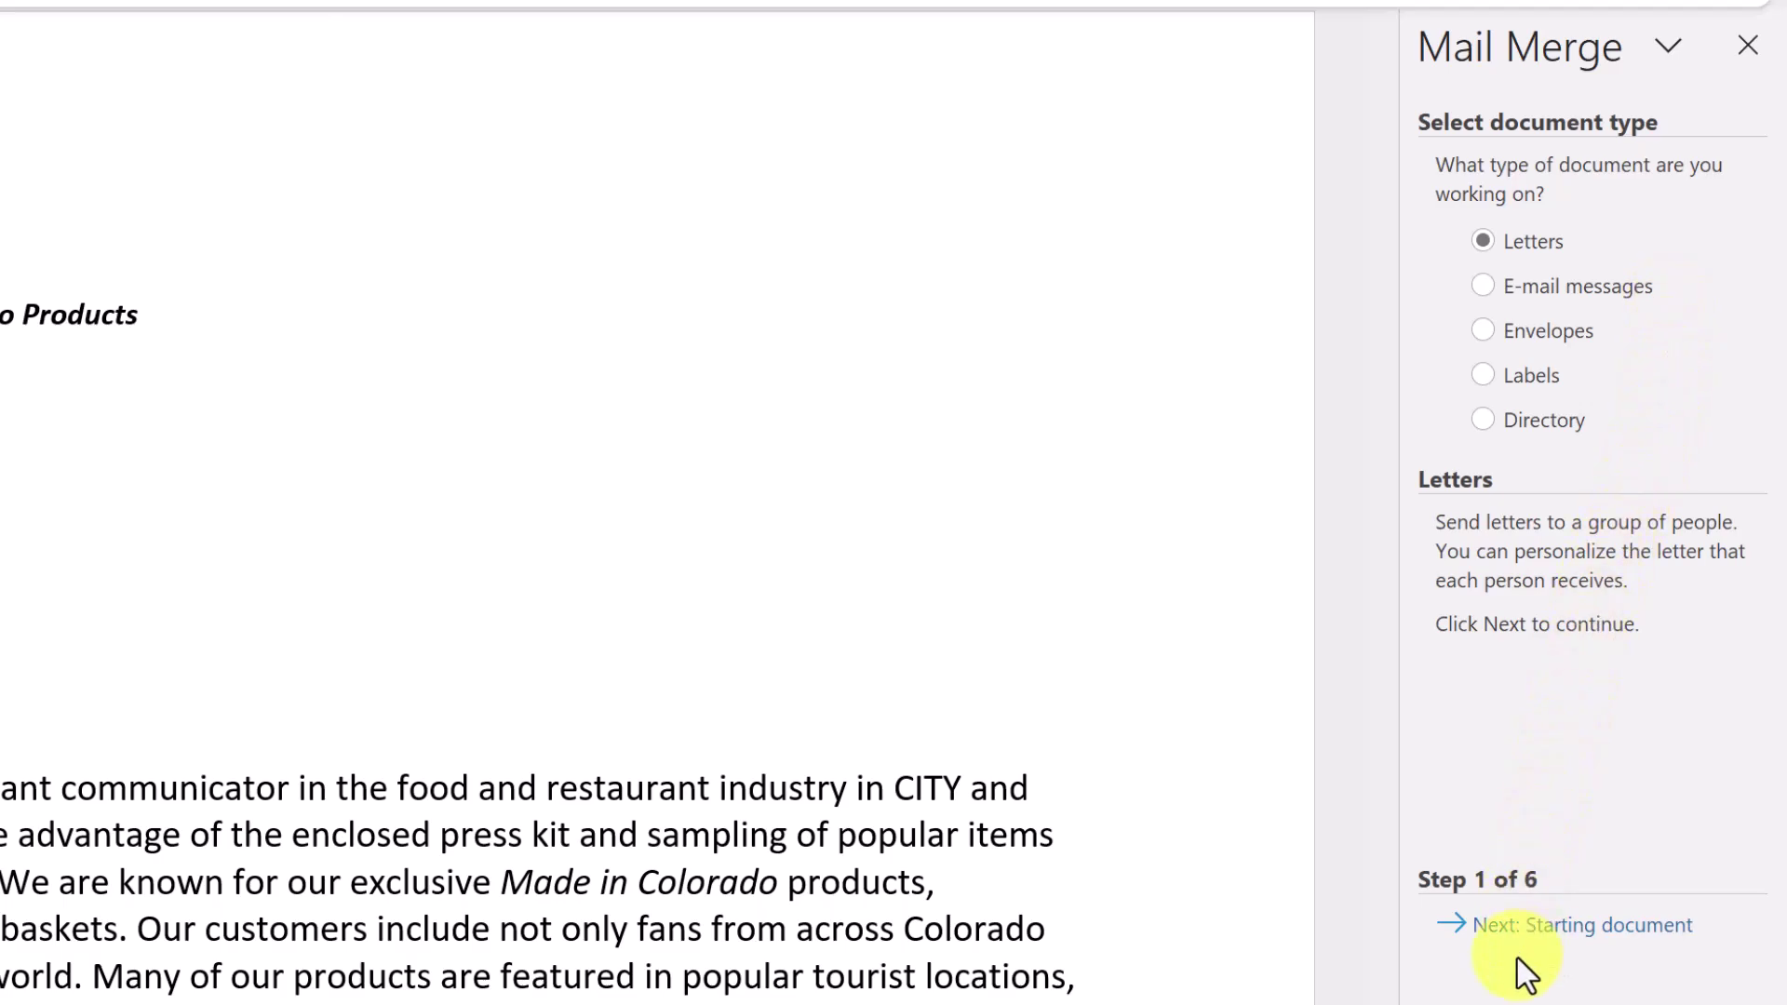
click(1535, 926)
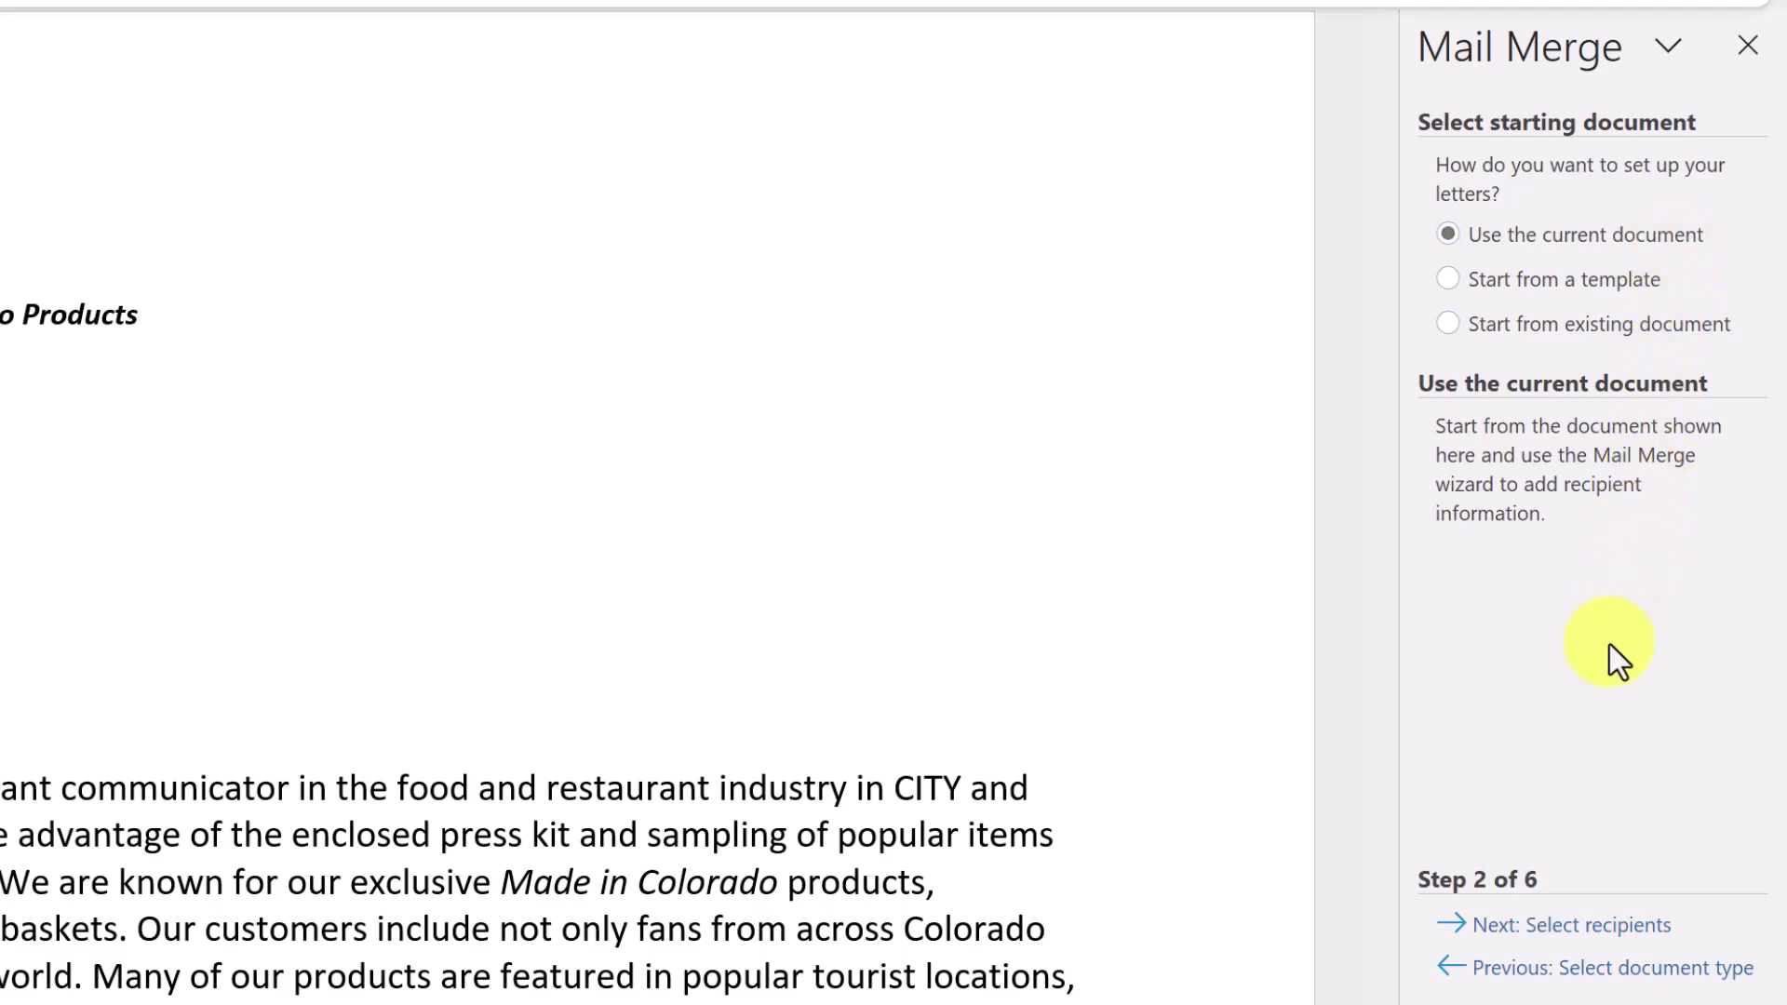
click(1602, 926)
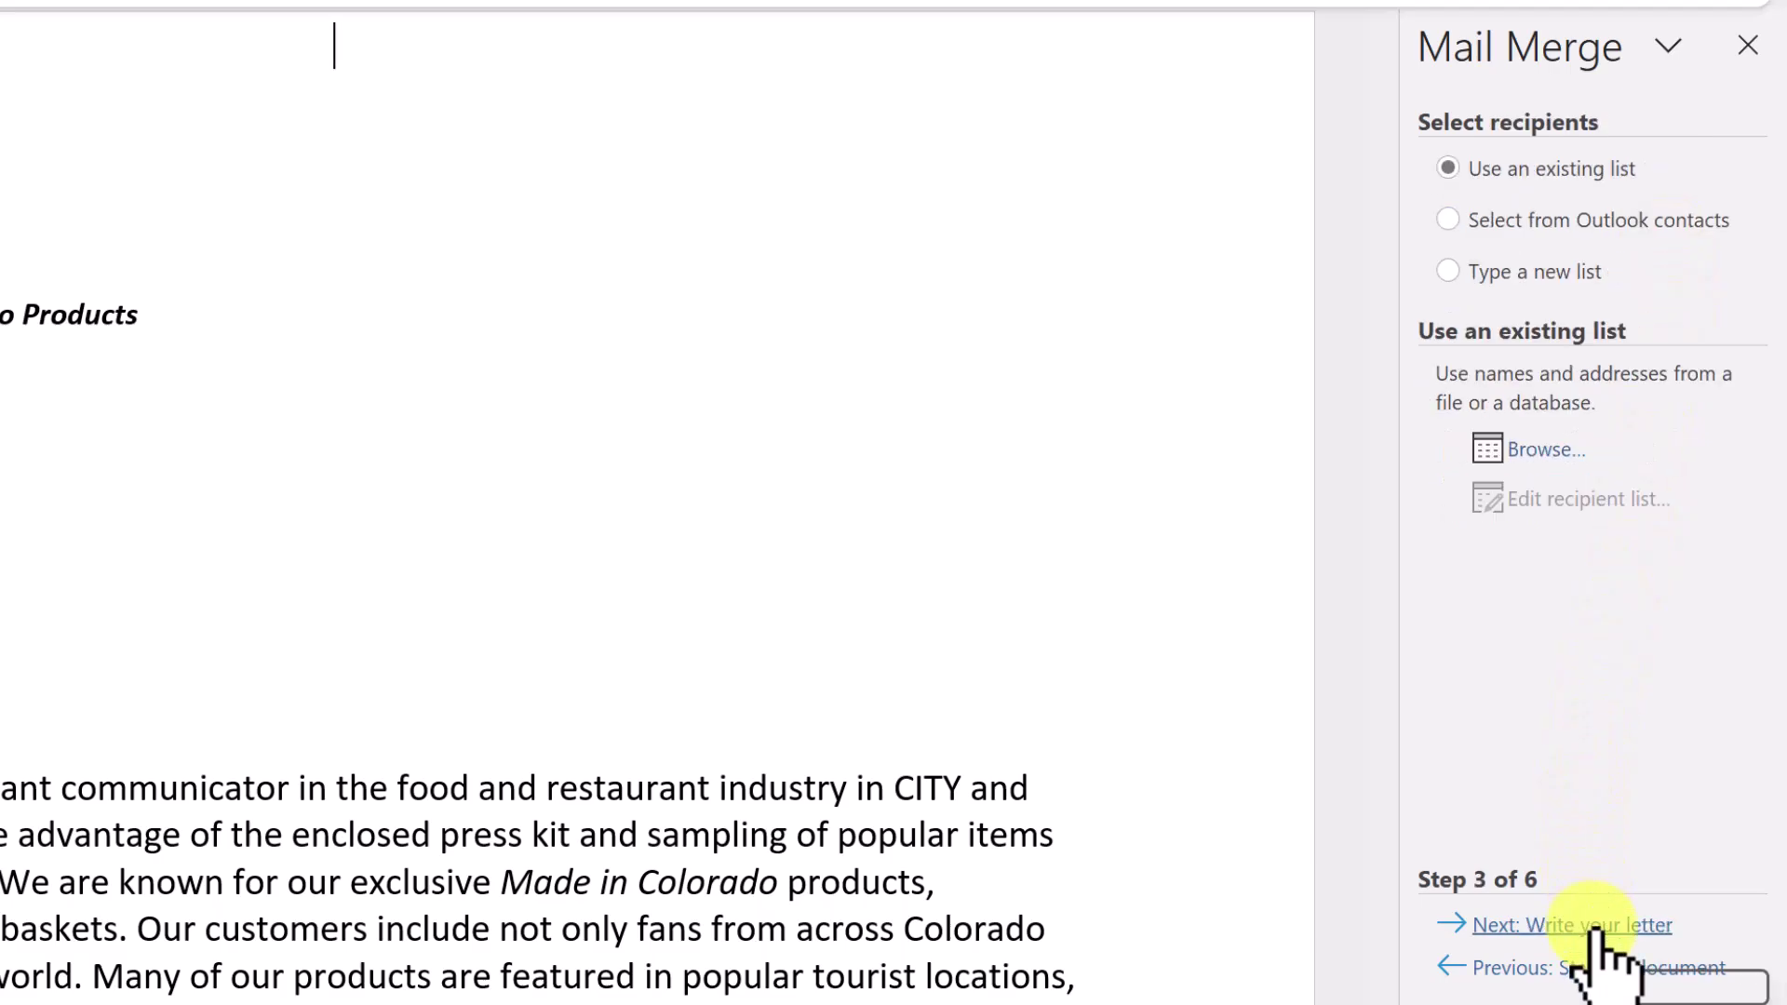
Use the Contacts$ sheet of Media Contacts.xlsx, with header row, as the recipient list.
click(1543, 451)
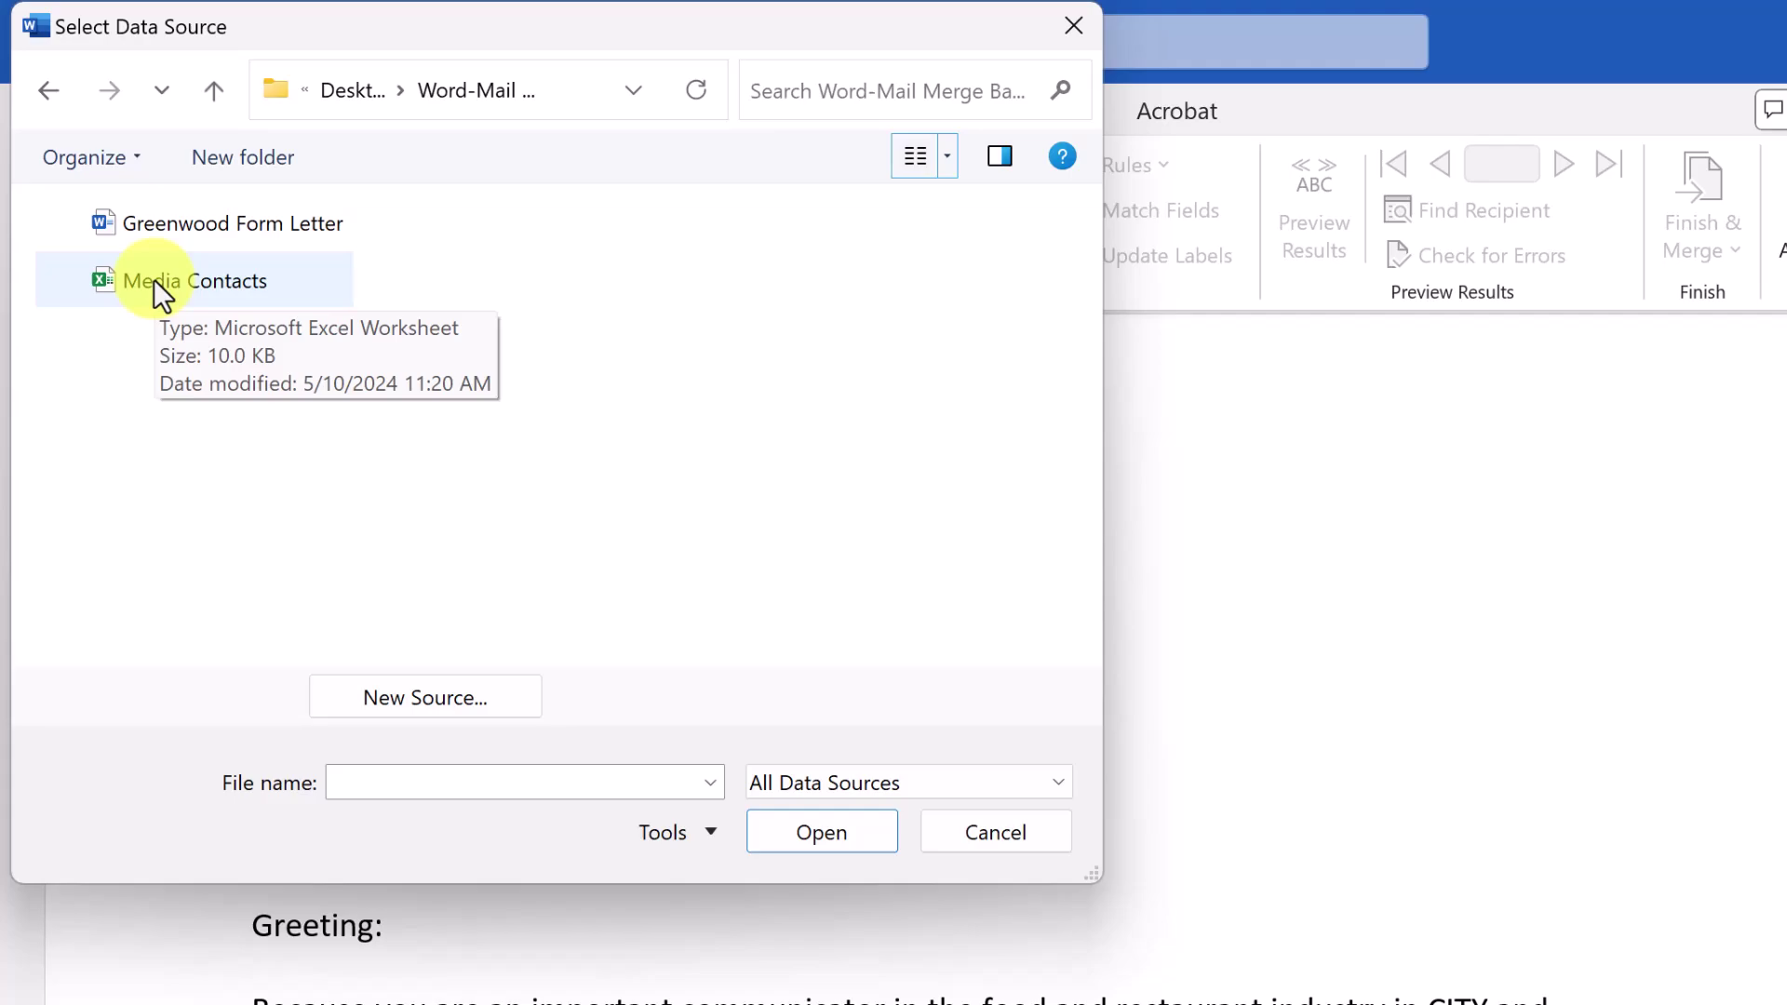
click(154, 279)
click(847, 825)
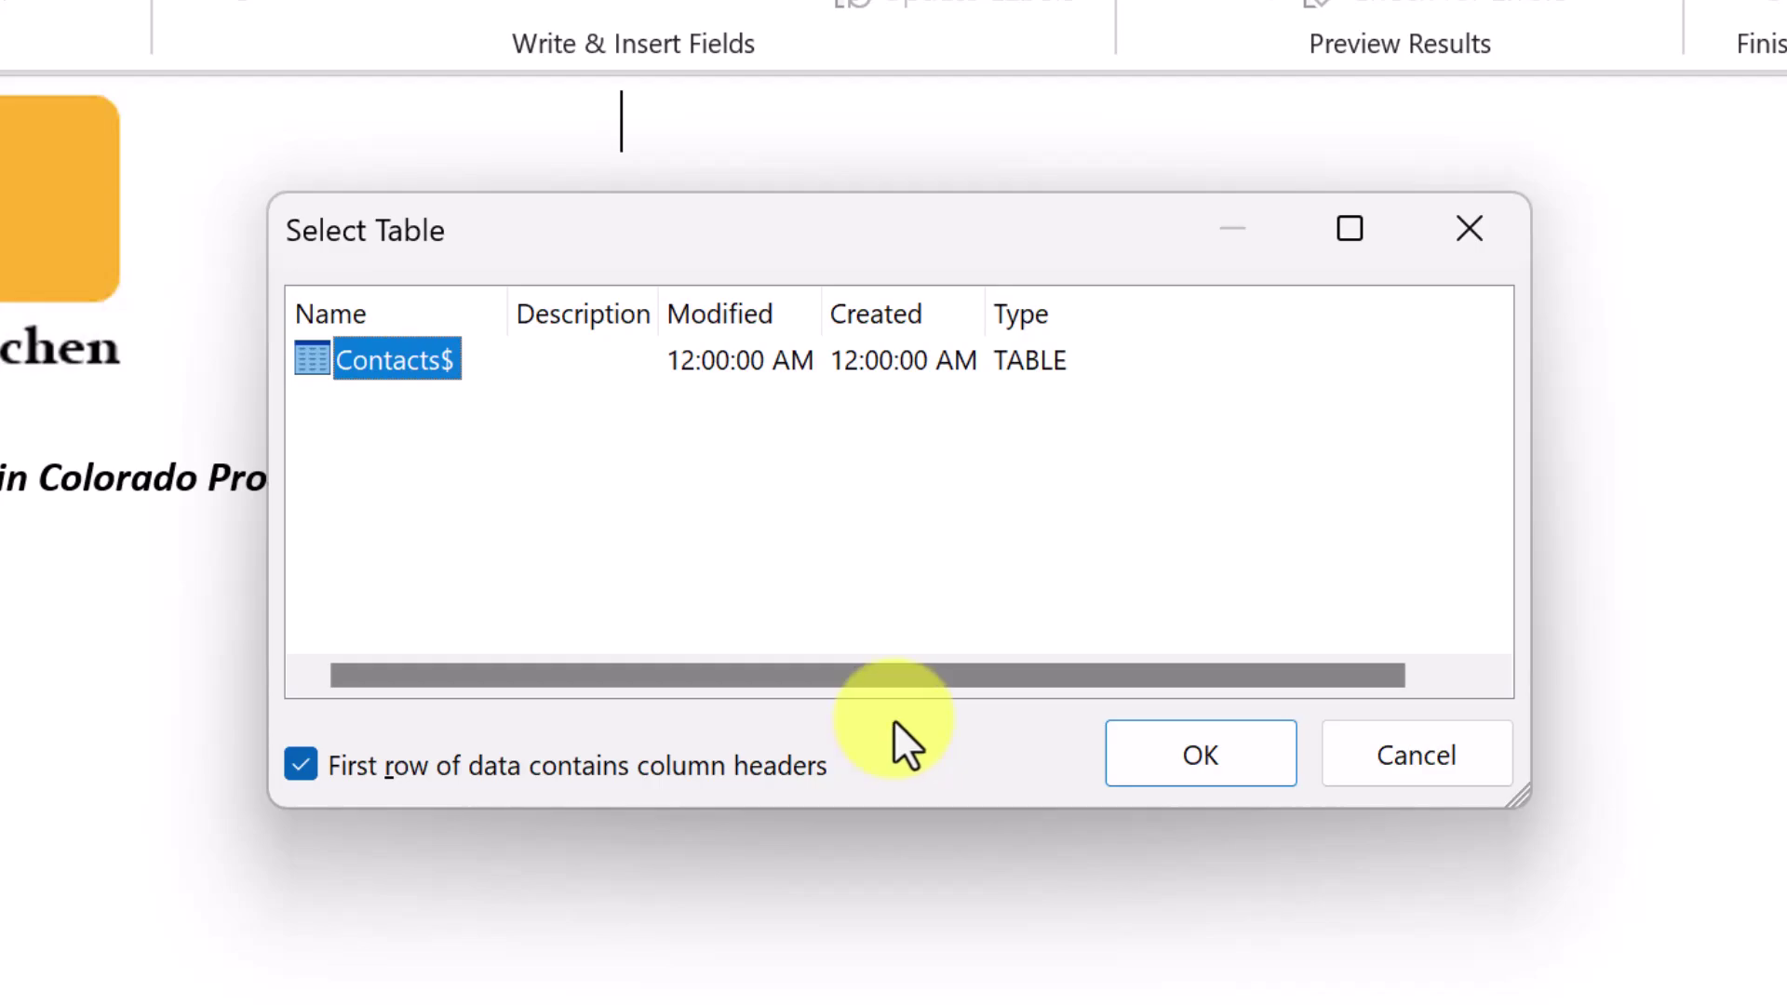
click(1191, 753)
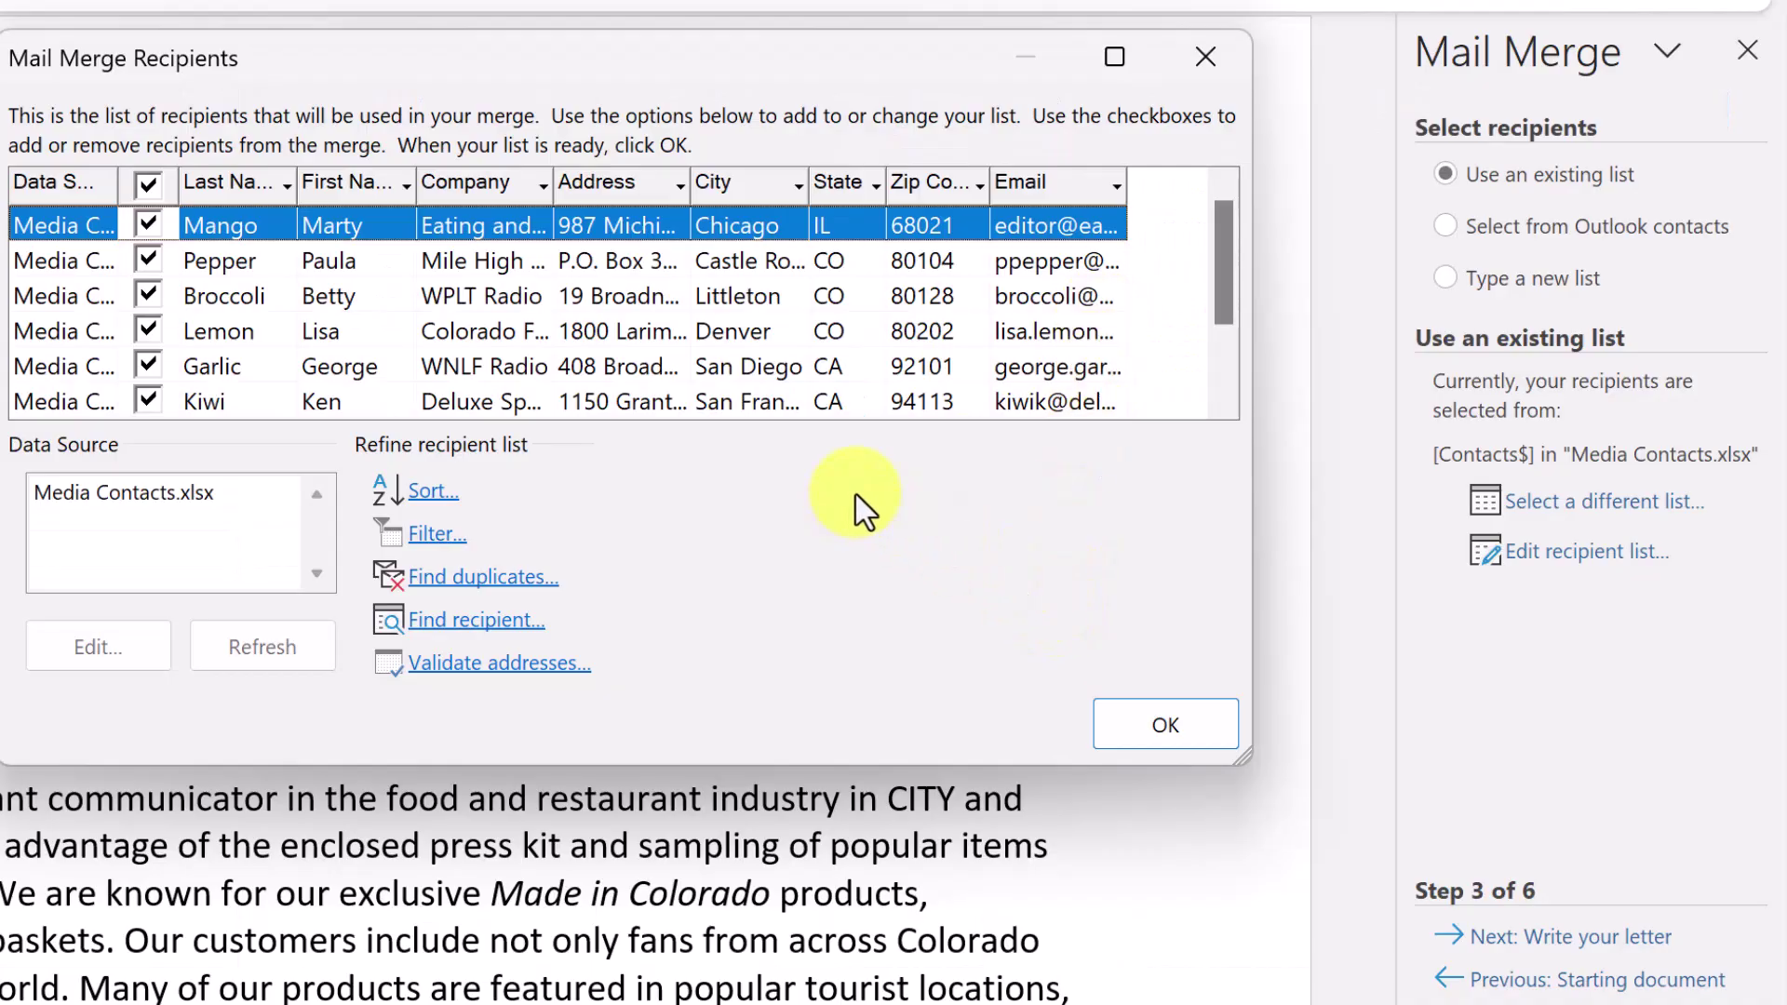
Accept the Mail Merge Recipients list with all Media Contacts rows checked.
click(1164, 735)
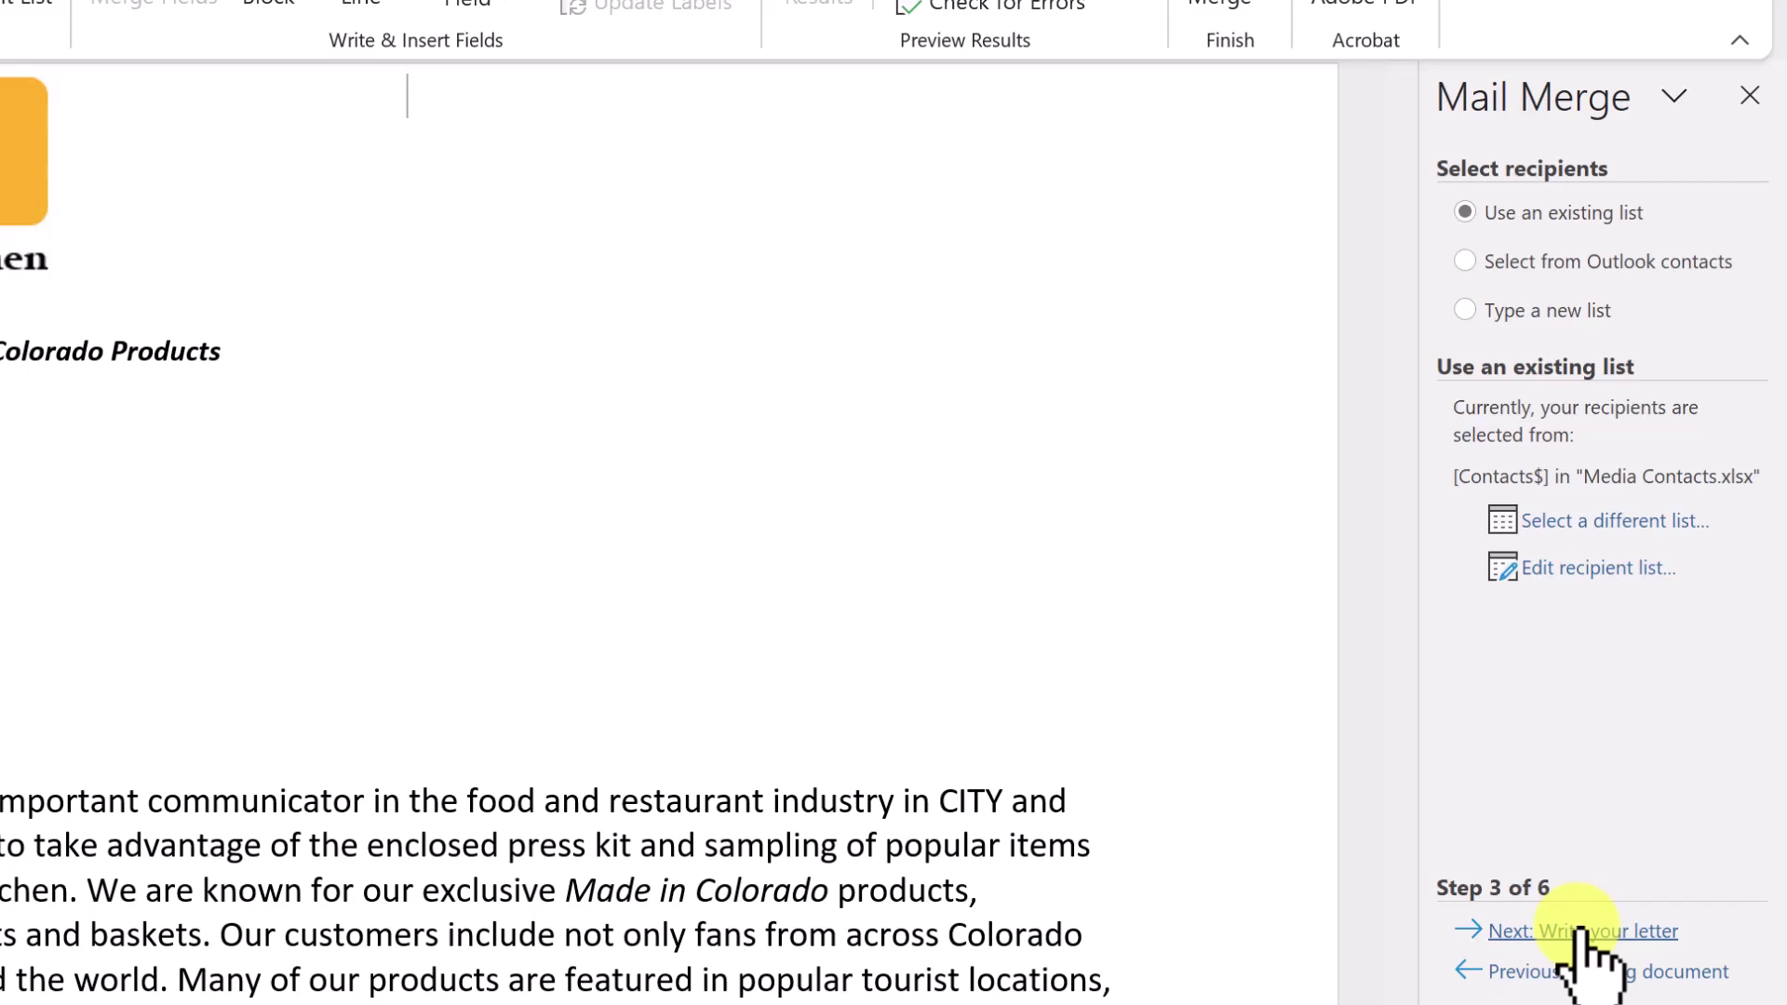
Advance to Write your letter and select the Name & Address placeholder text.
click(1585, 930)
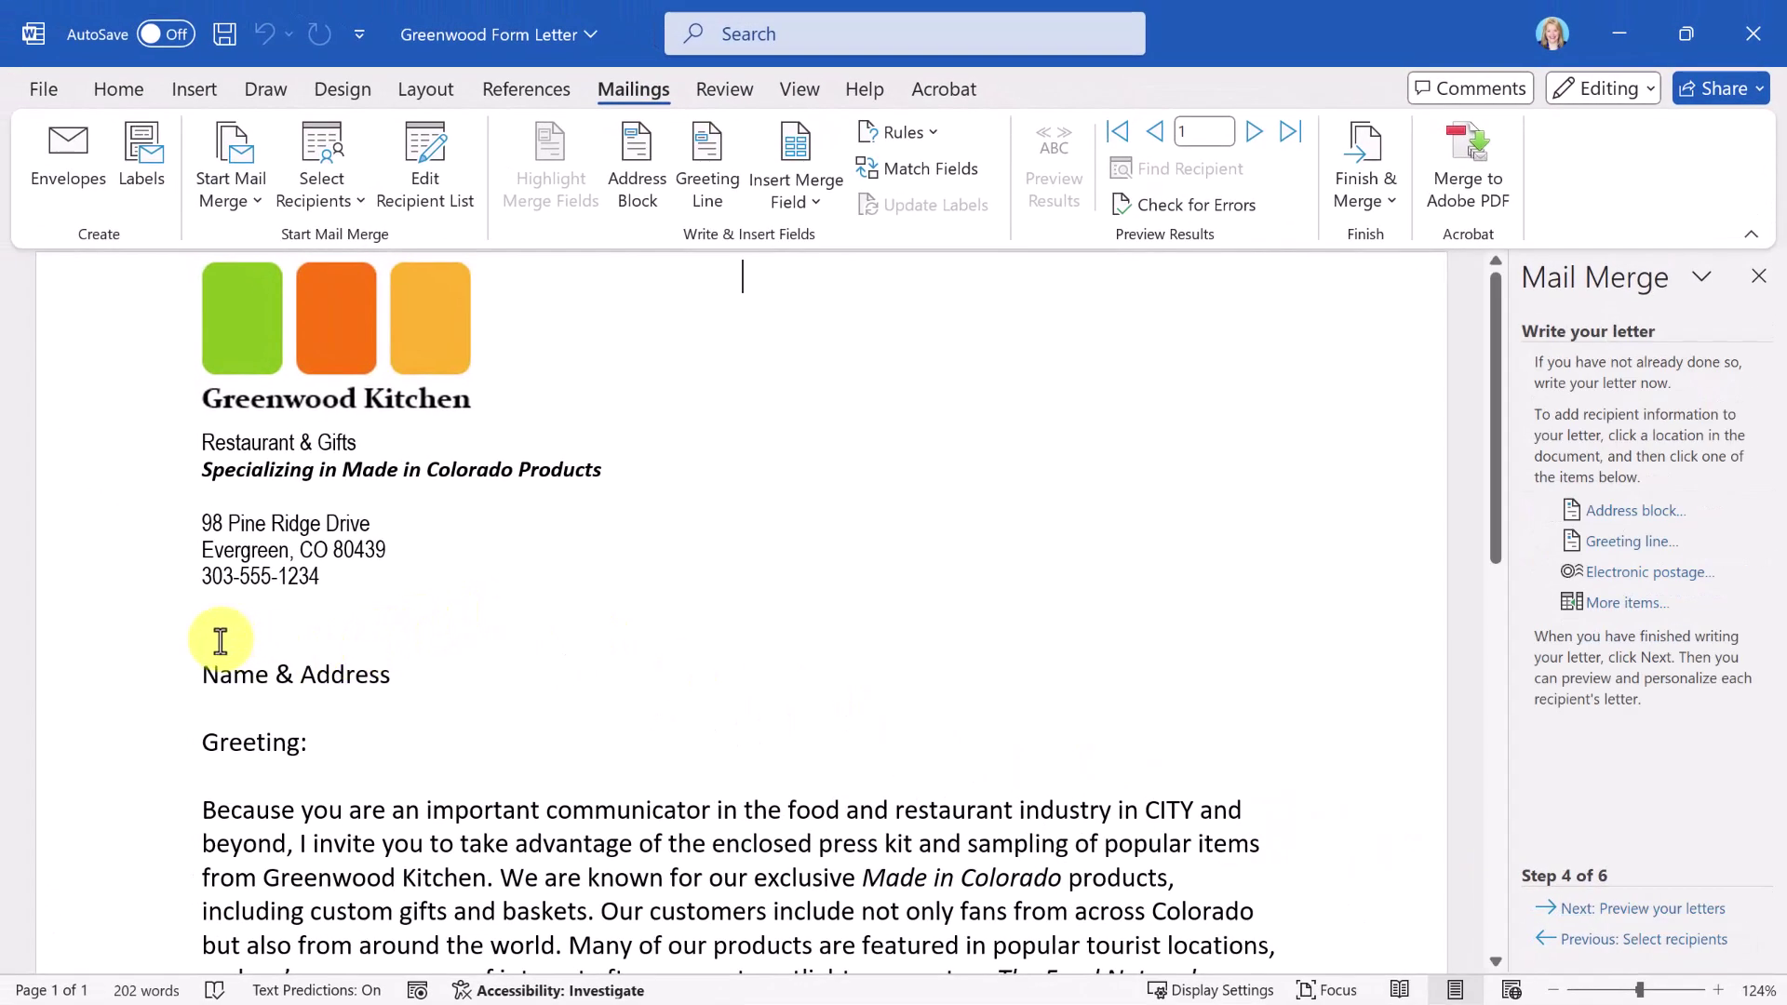
click(199, 672)
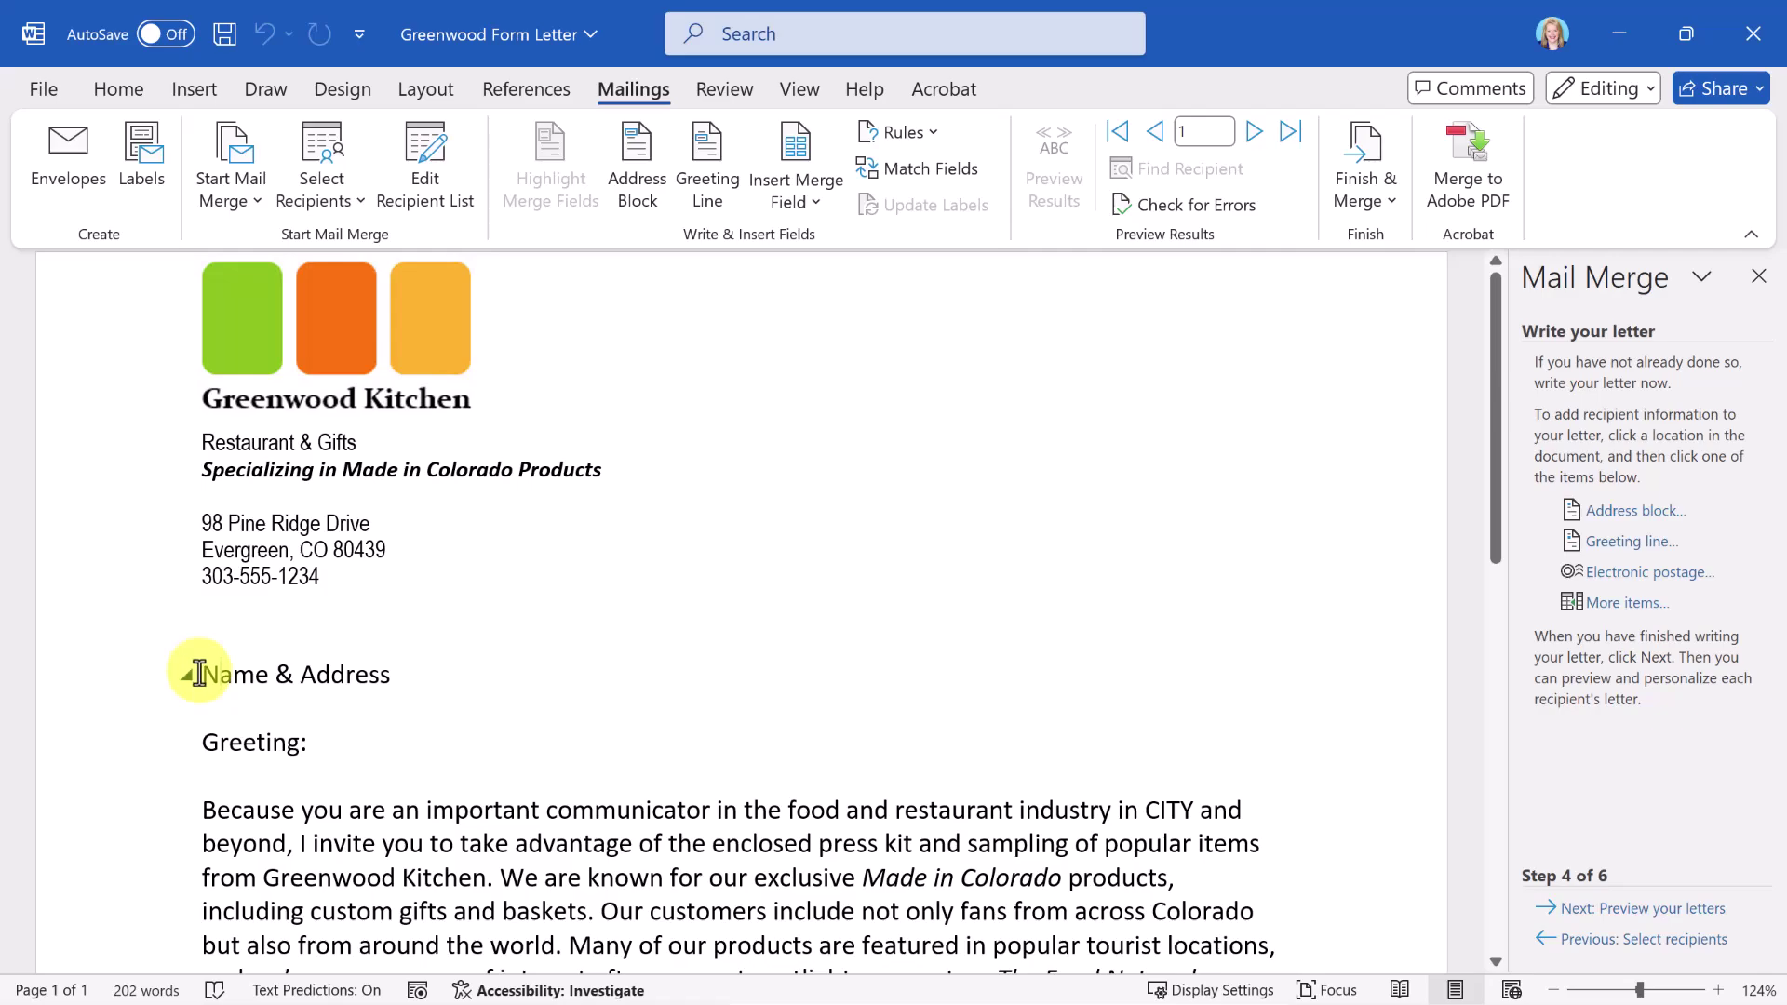
drag(199, 672, 350, 672)
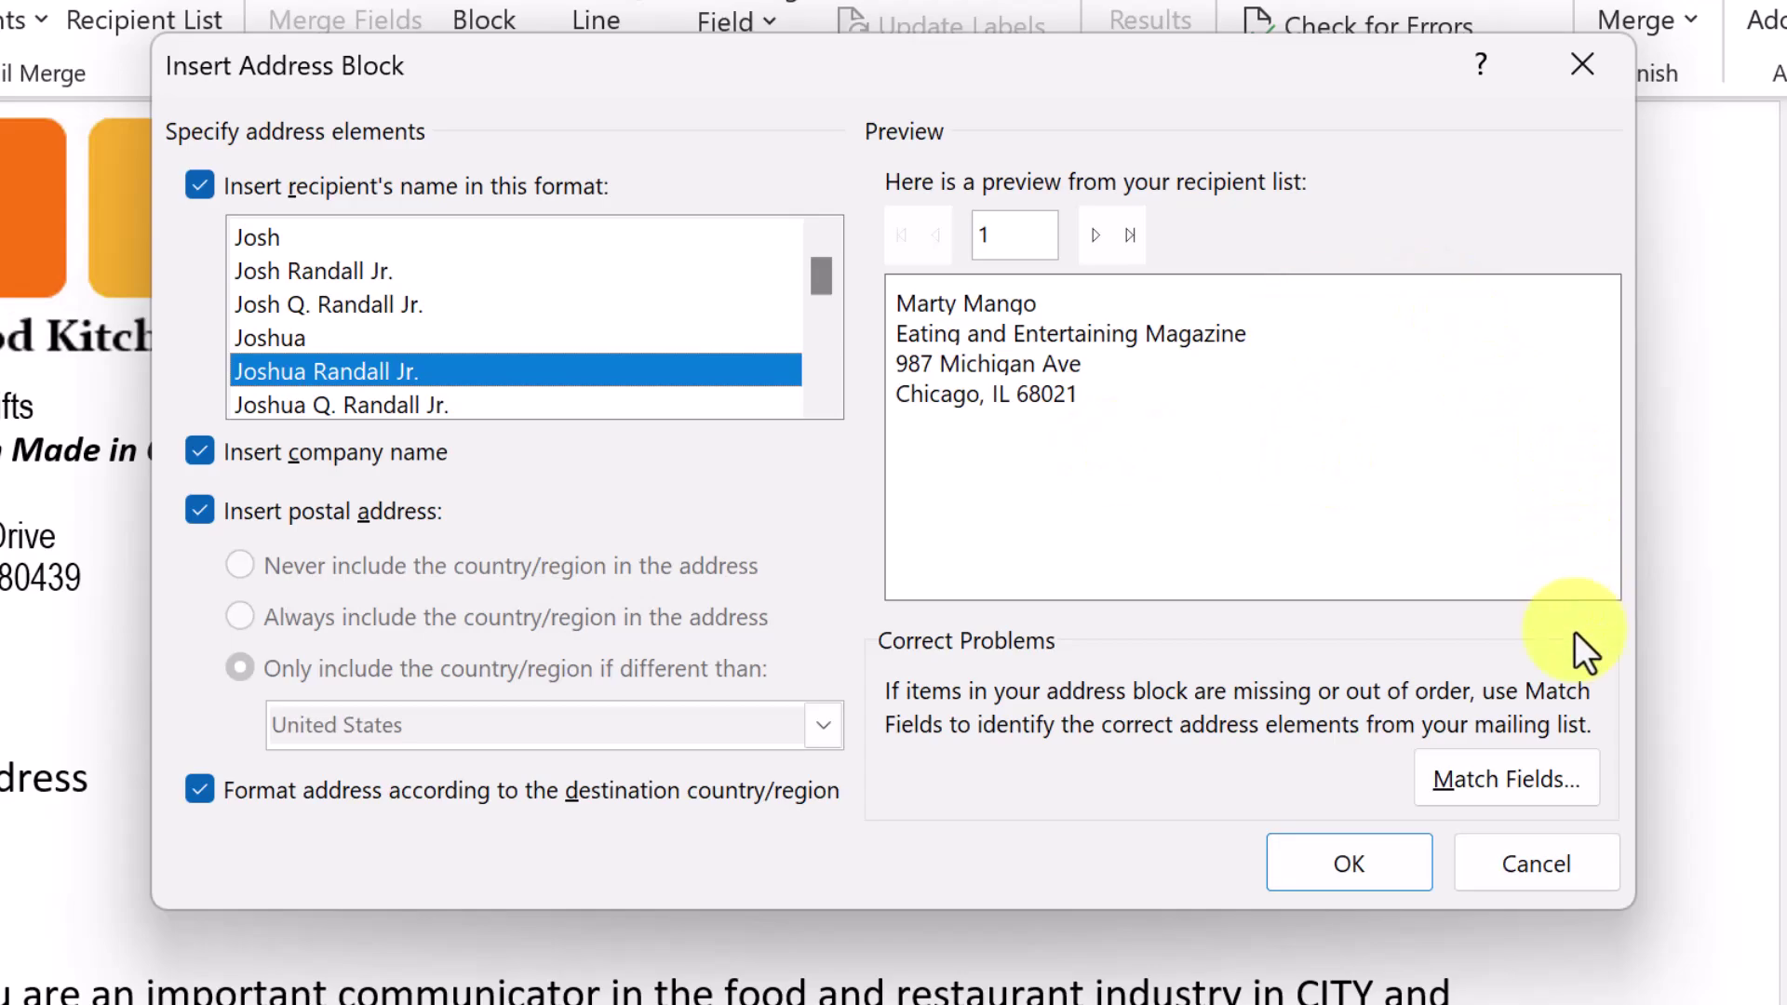
Insert an address block using the full-name 'Joshua Randall Jr.' format, leaving Match Fields unchanged.
click(1515, 773)
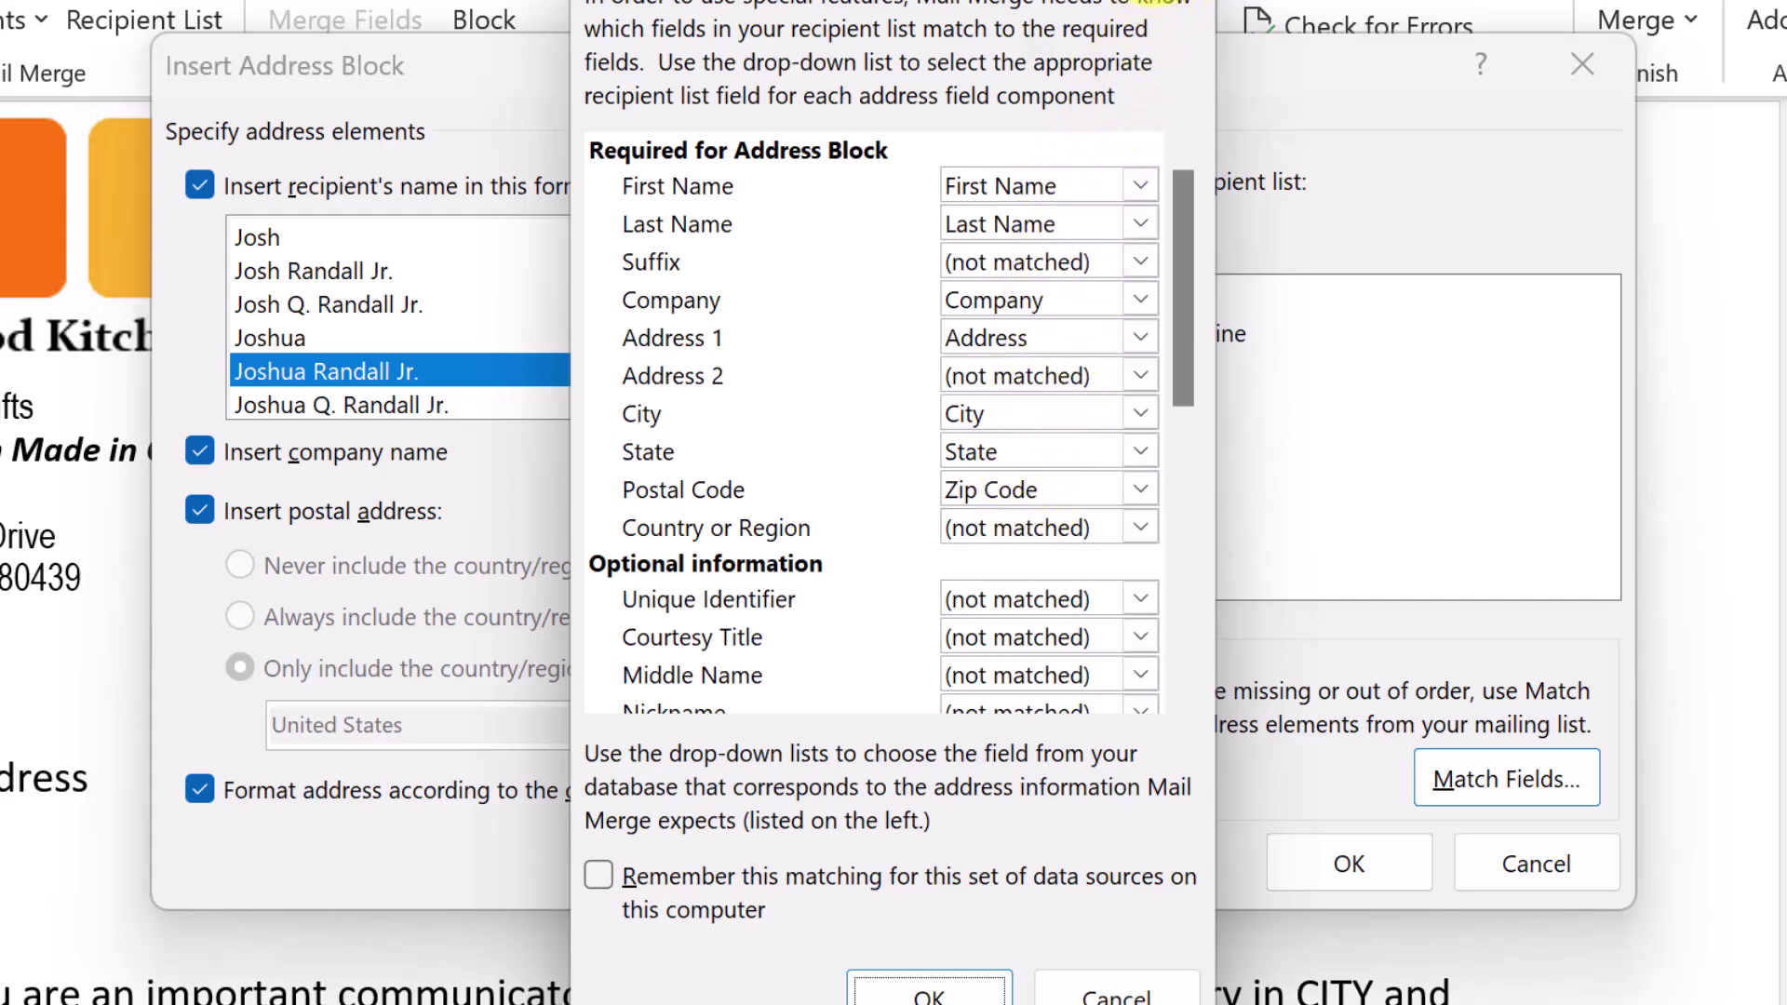
key(Return)
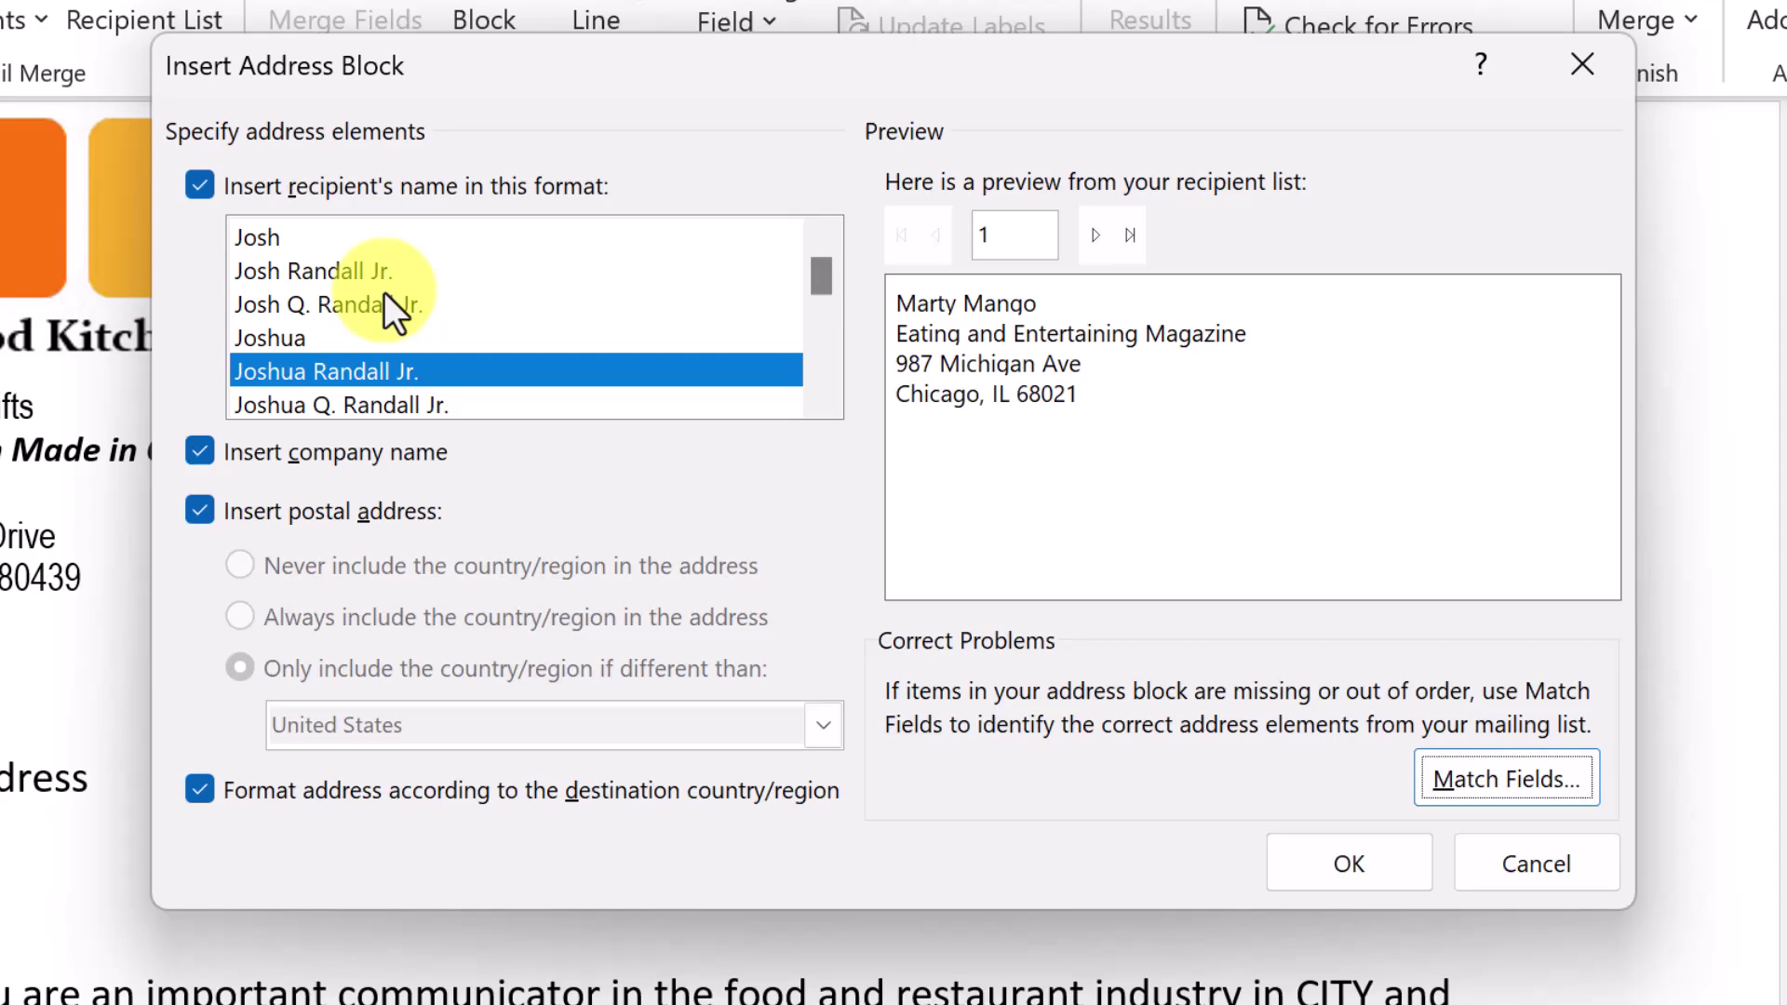
click(292, 236)
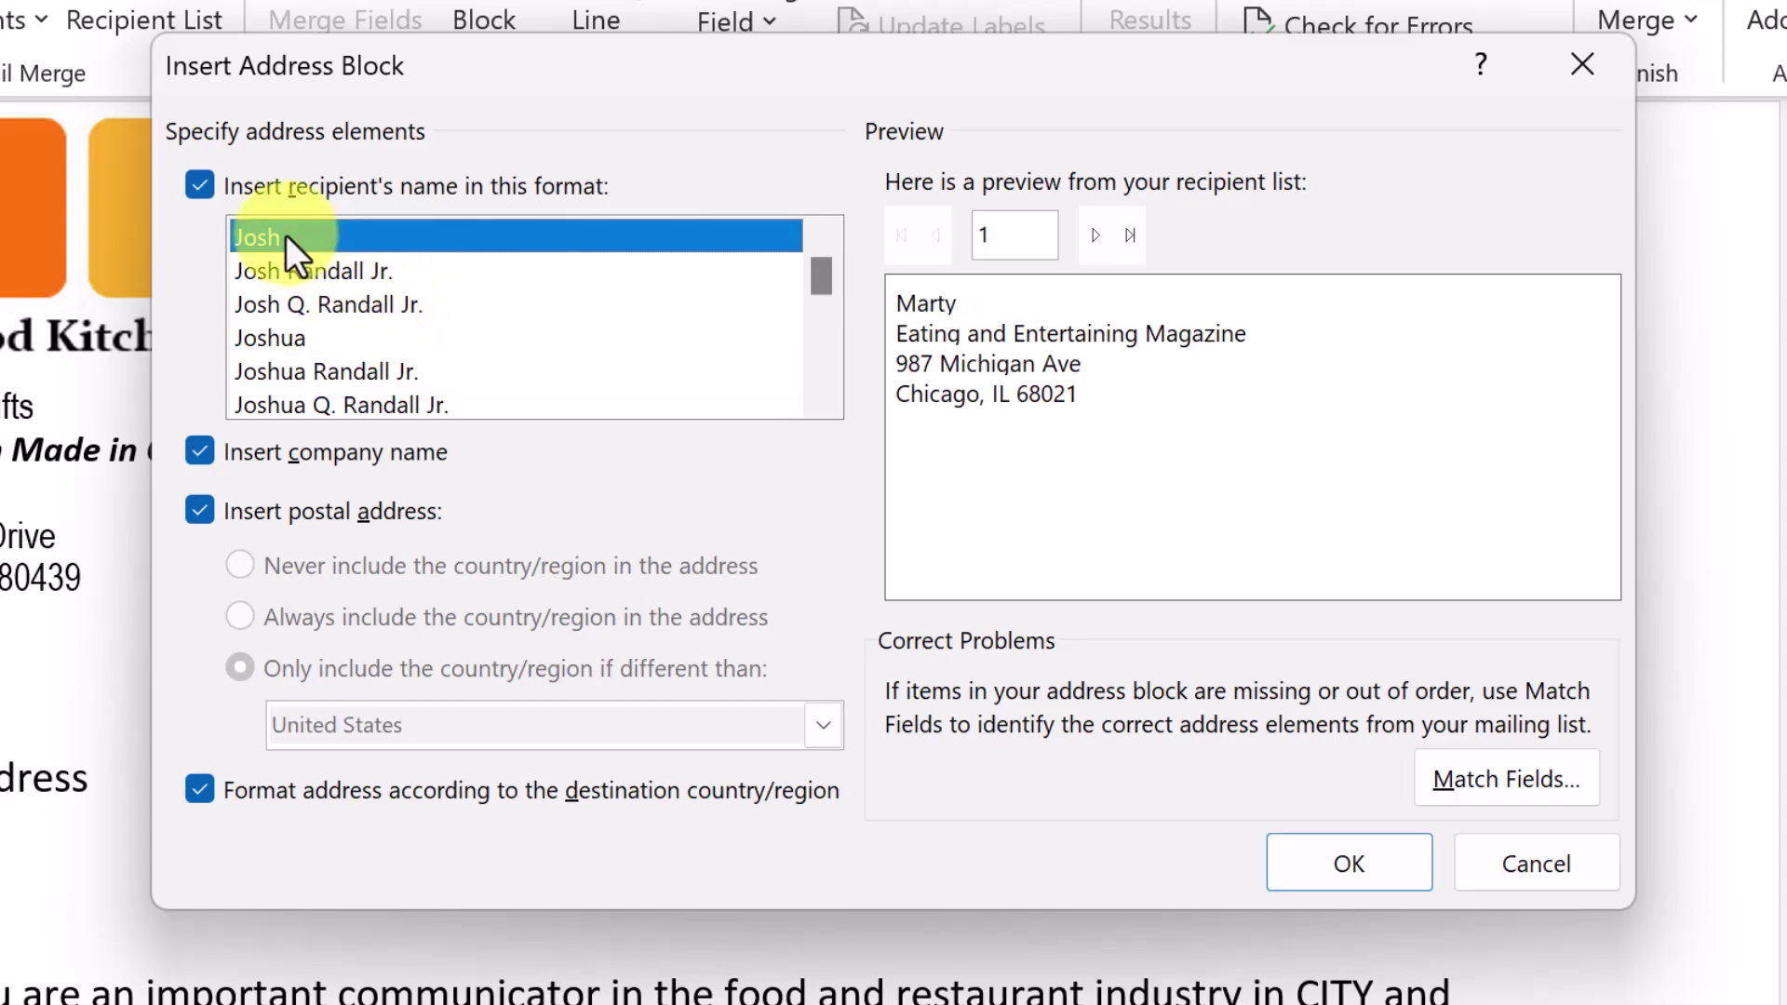
click(305, 367)
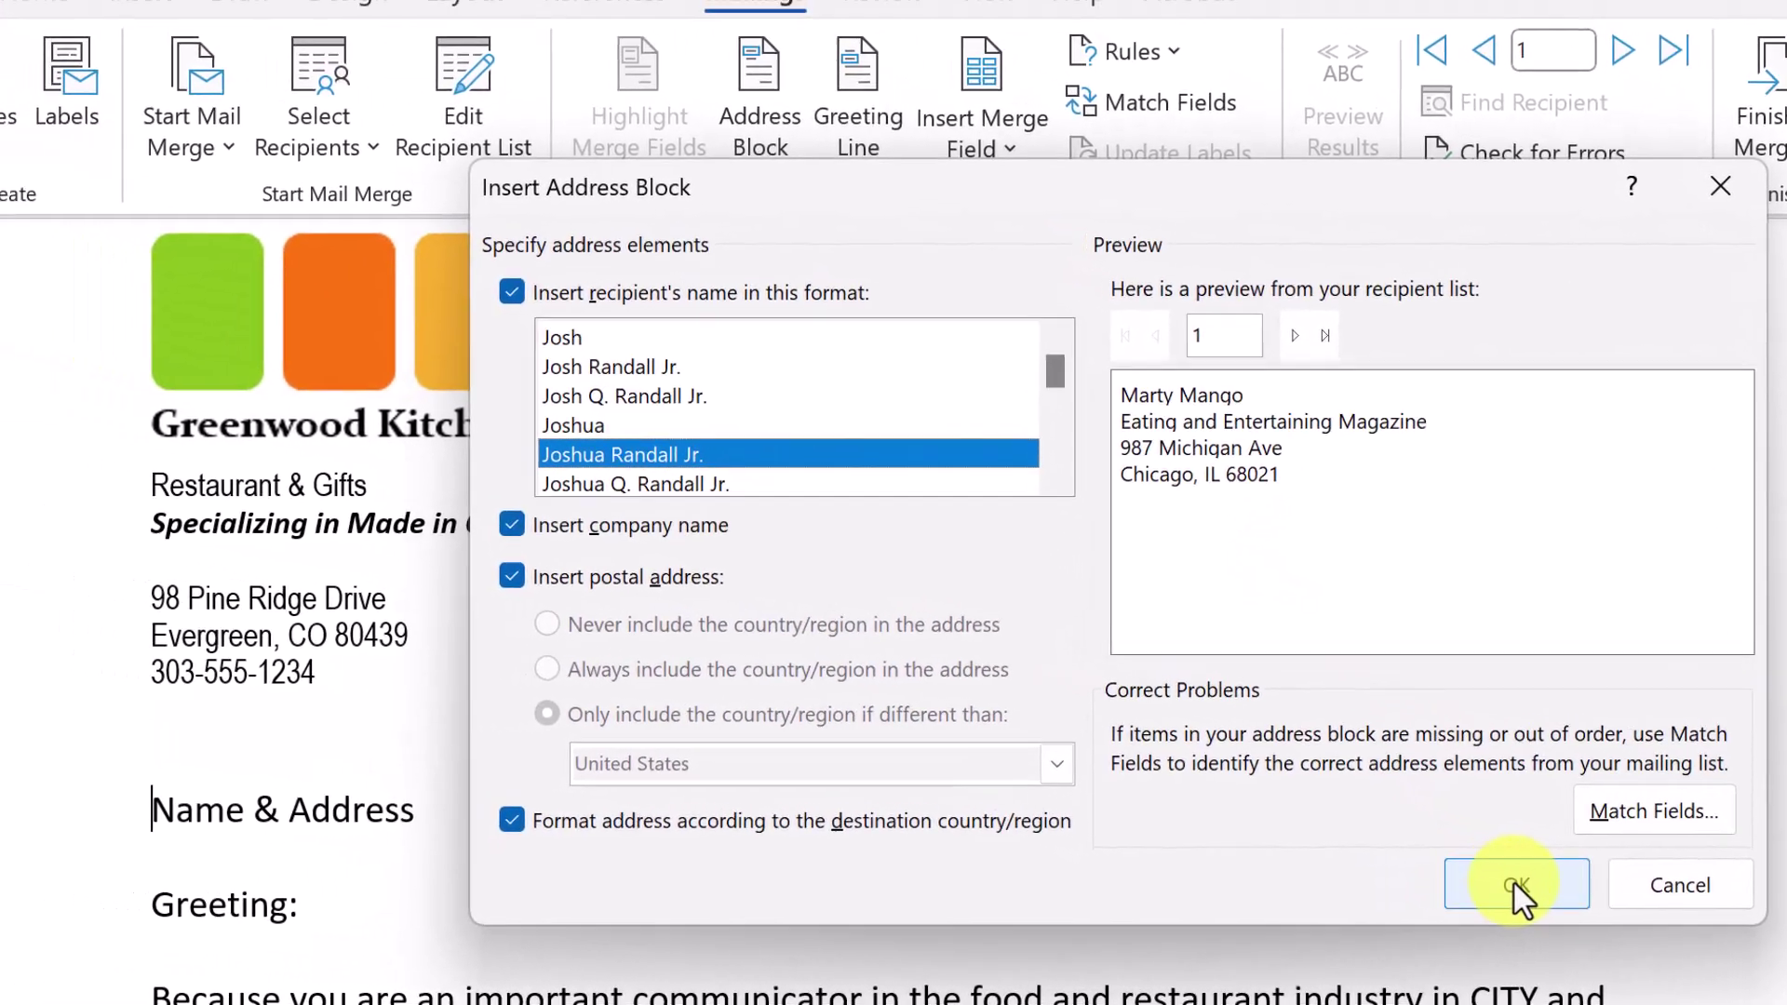
click(1349, 862)
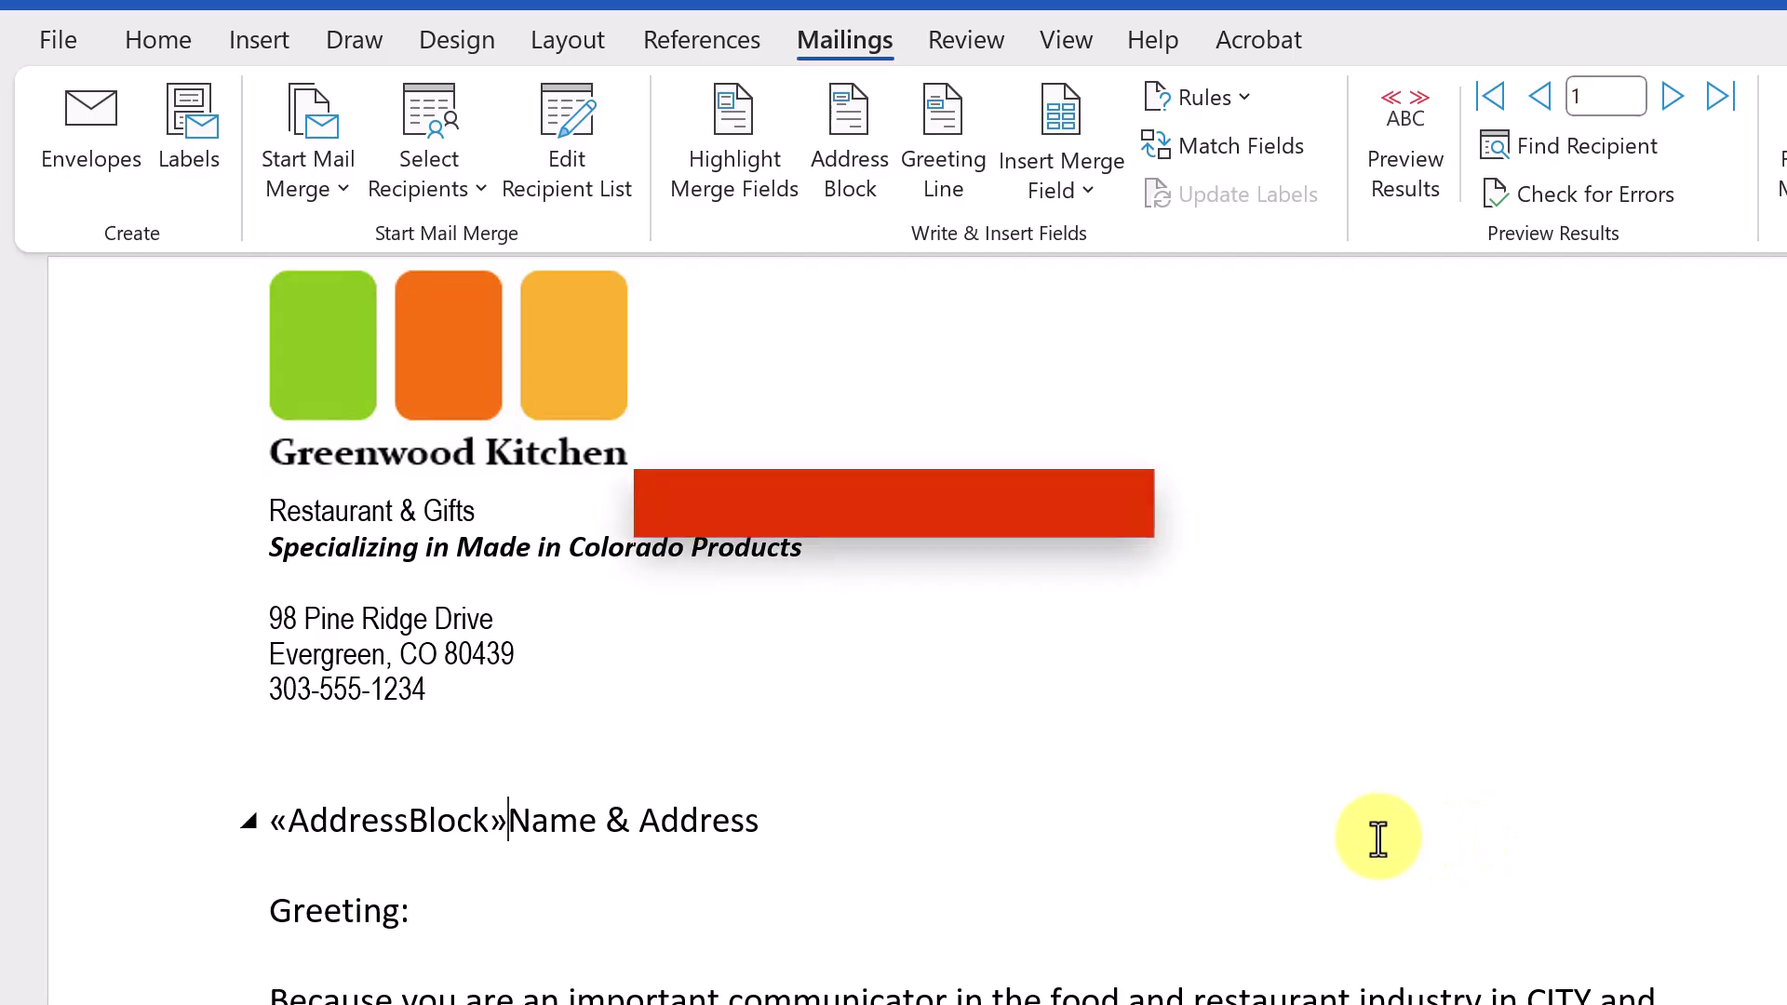
Delete the Name & Address and Greeting: placeholder text from the letter.
shift+click(780, 819)
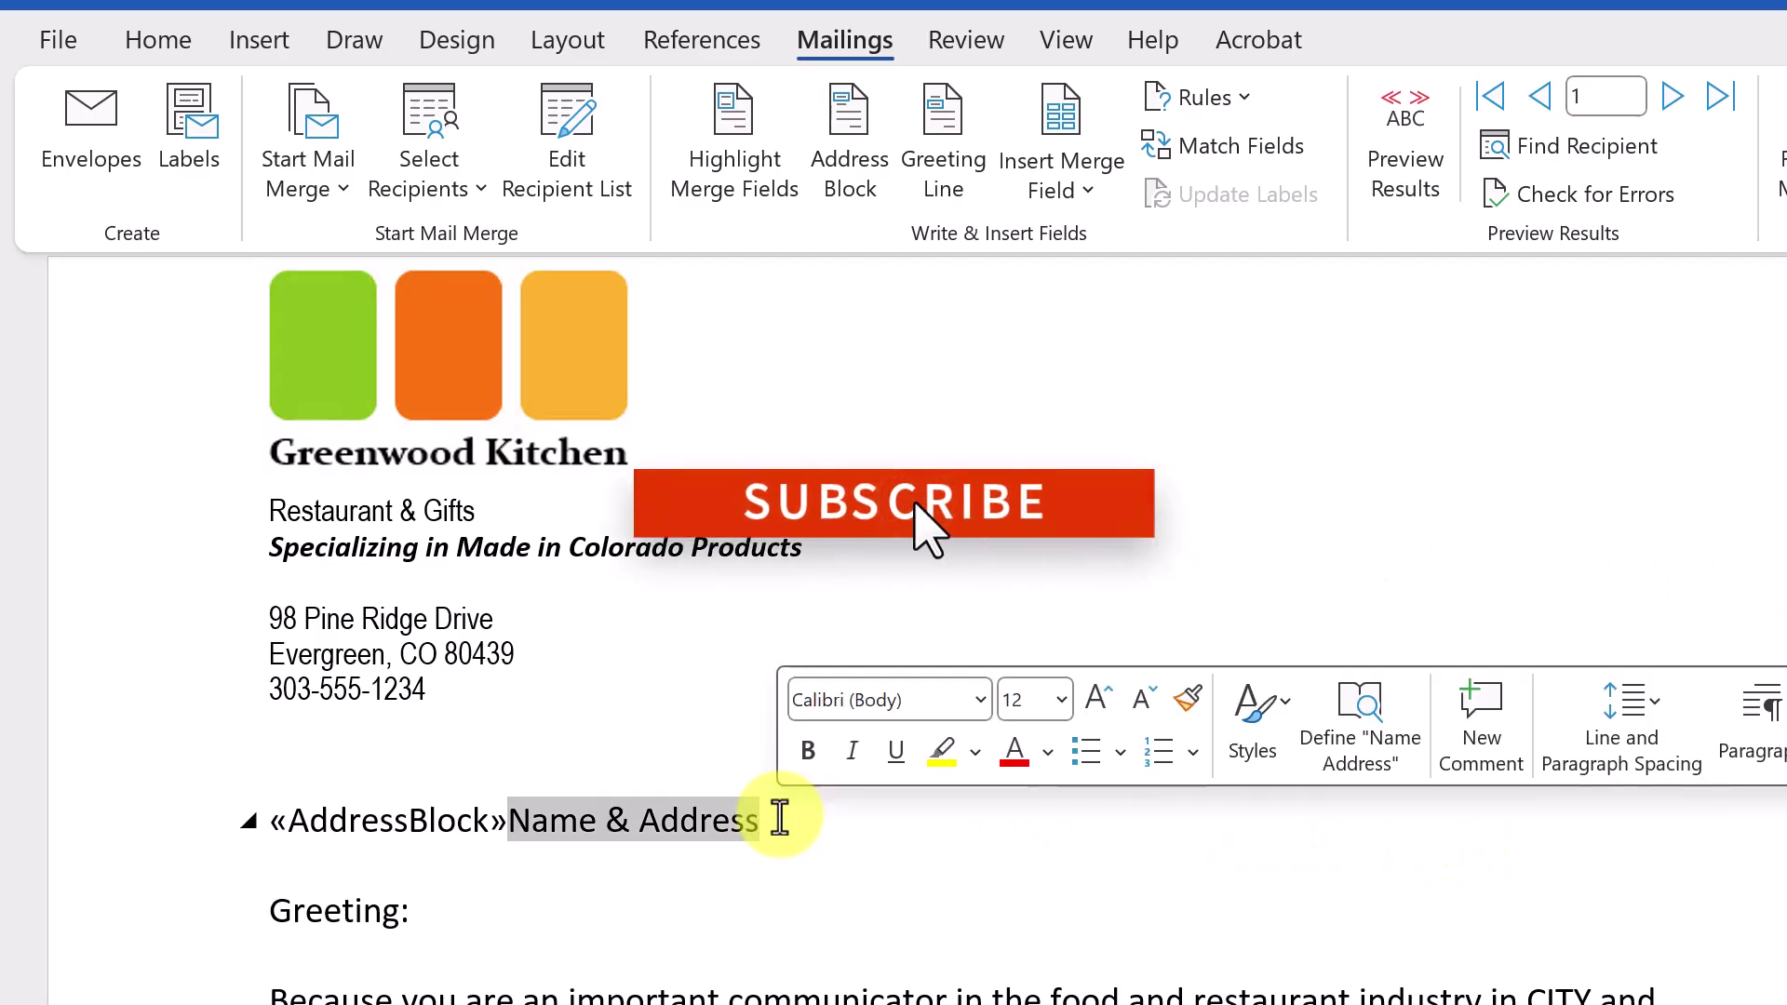
key(Delete)
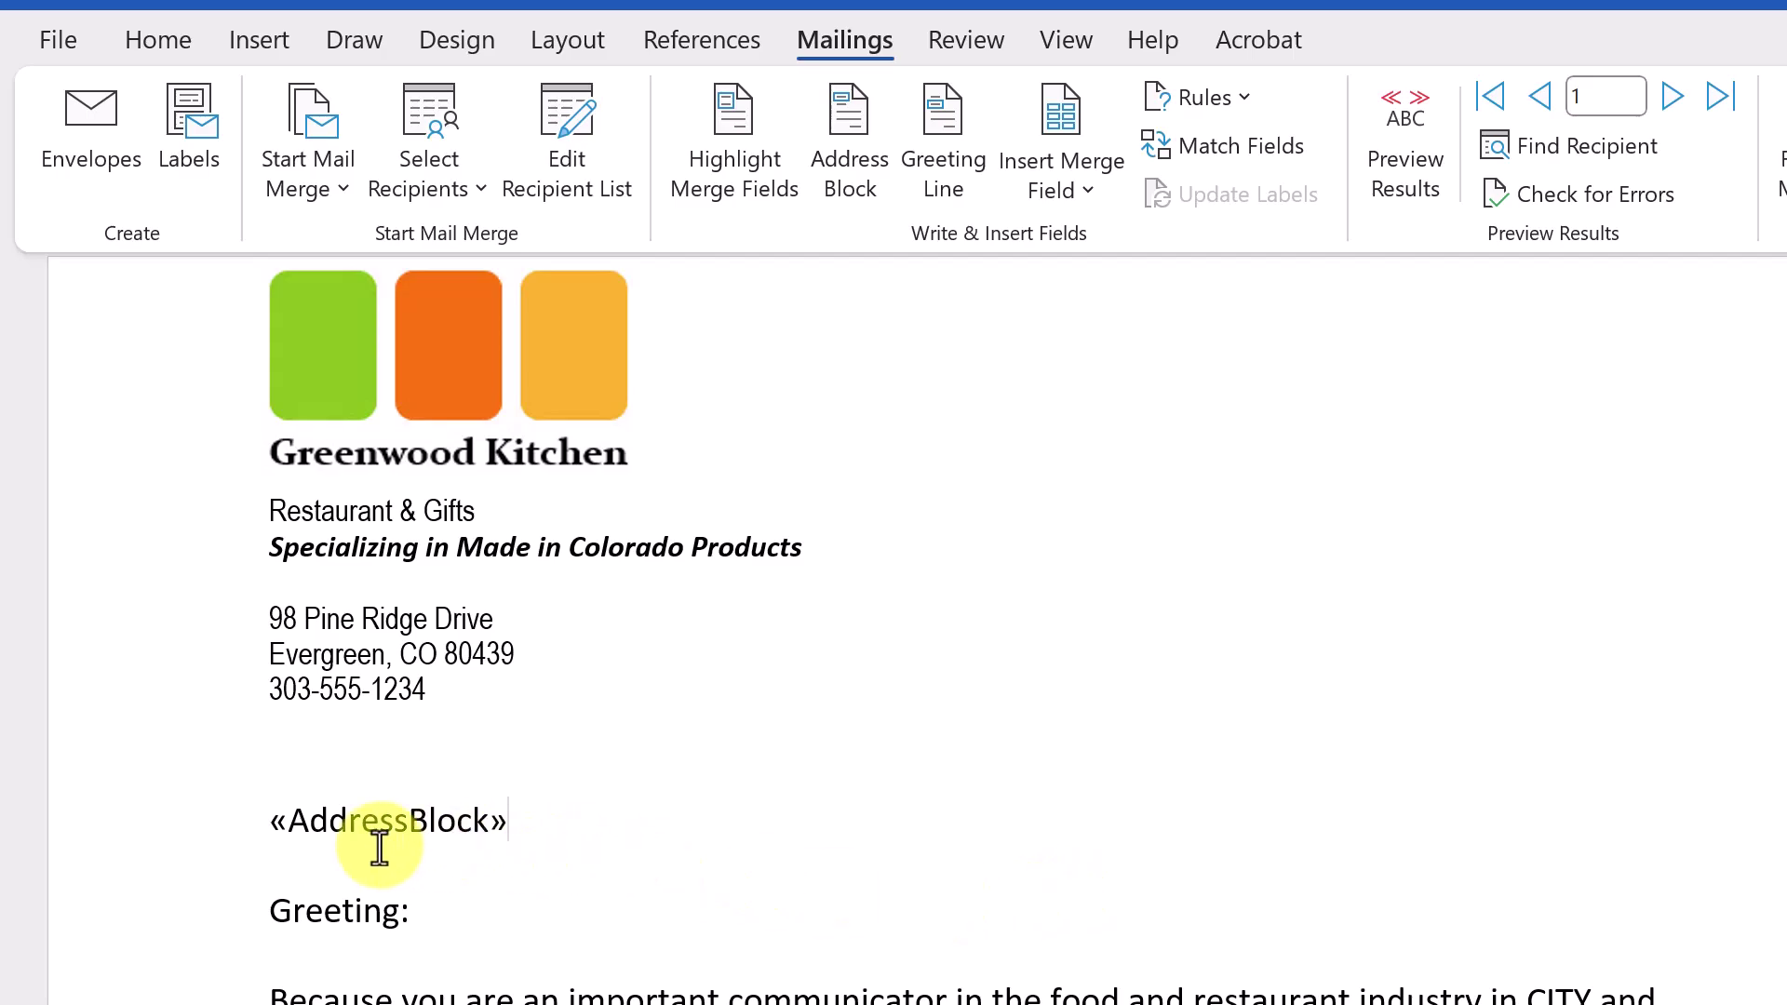
drag(262, 913, 411, 917)
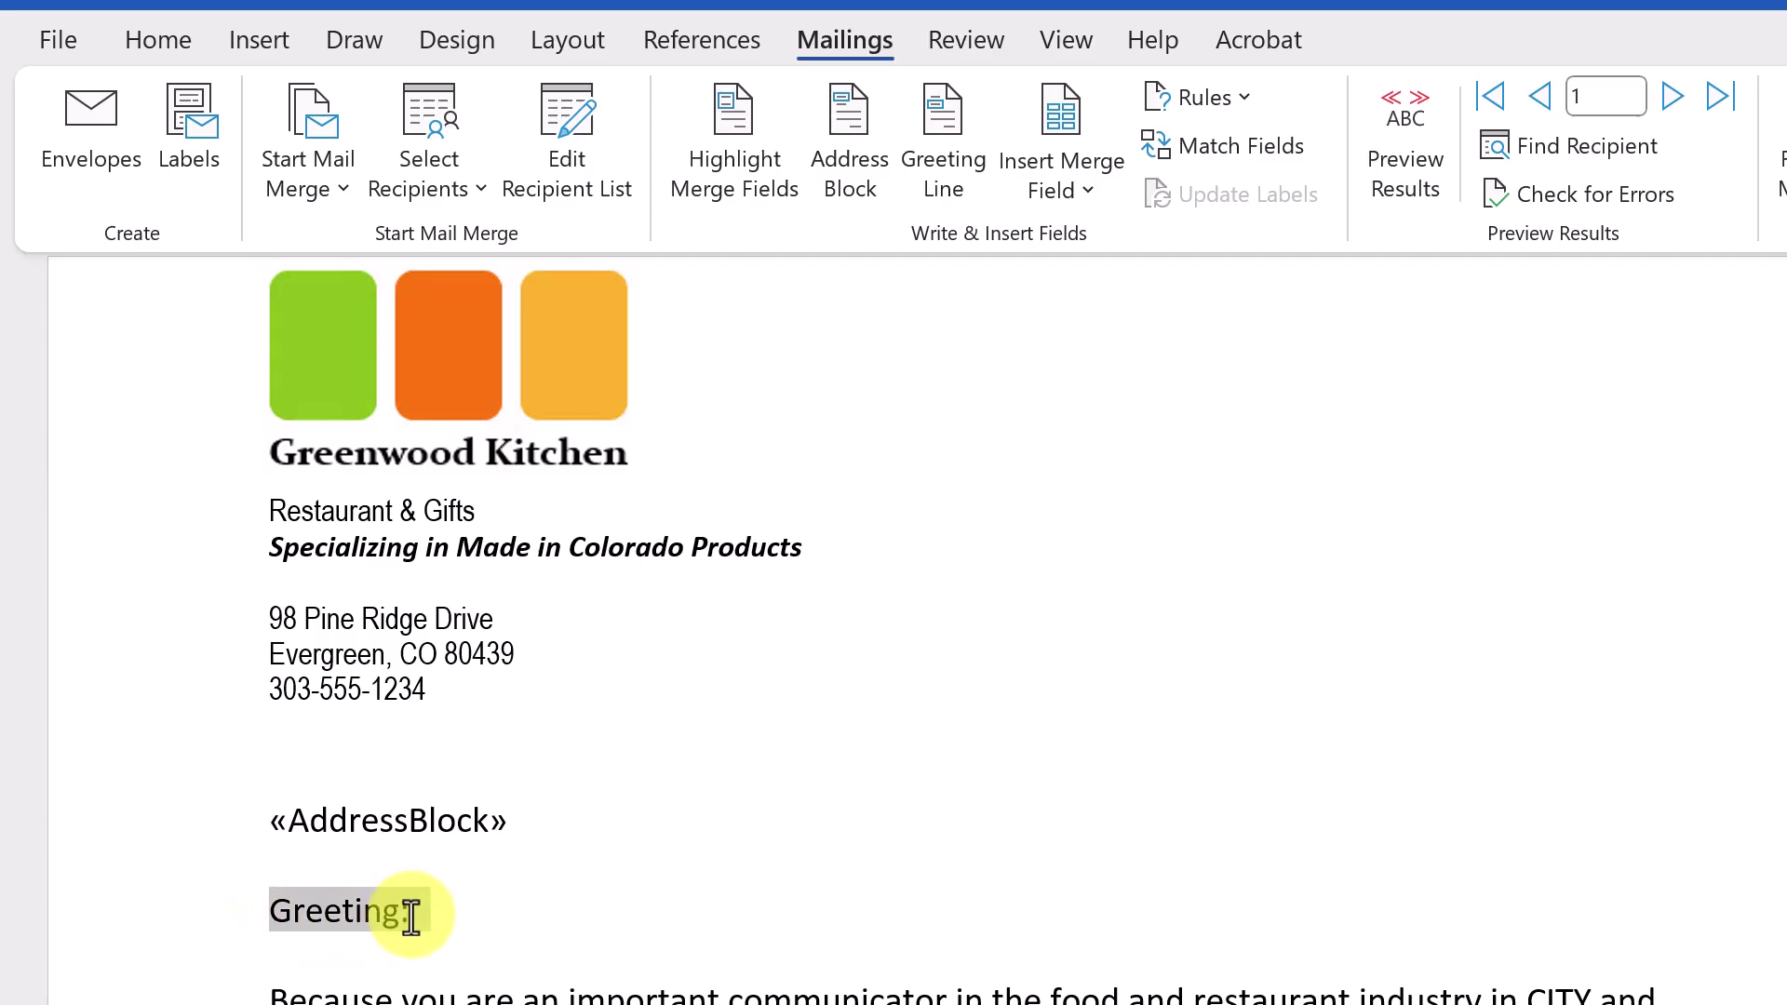
key(Delete)
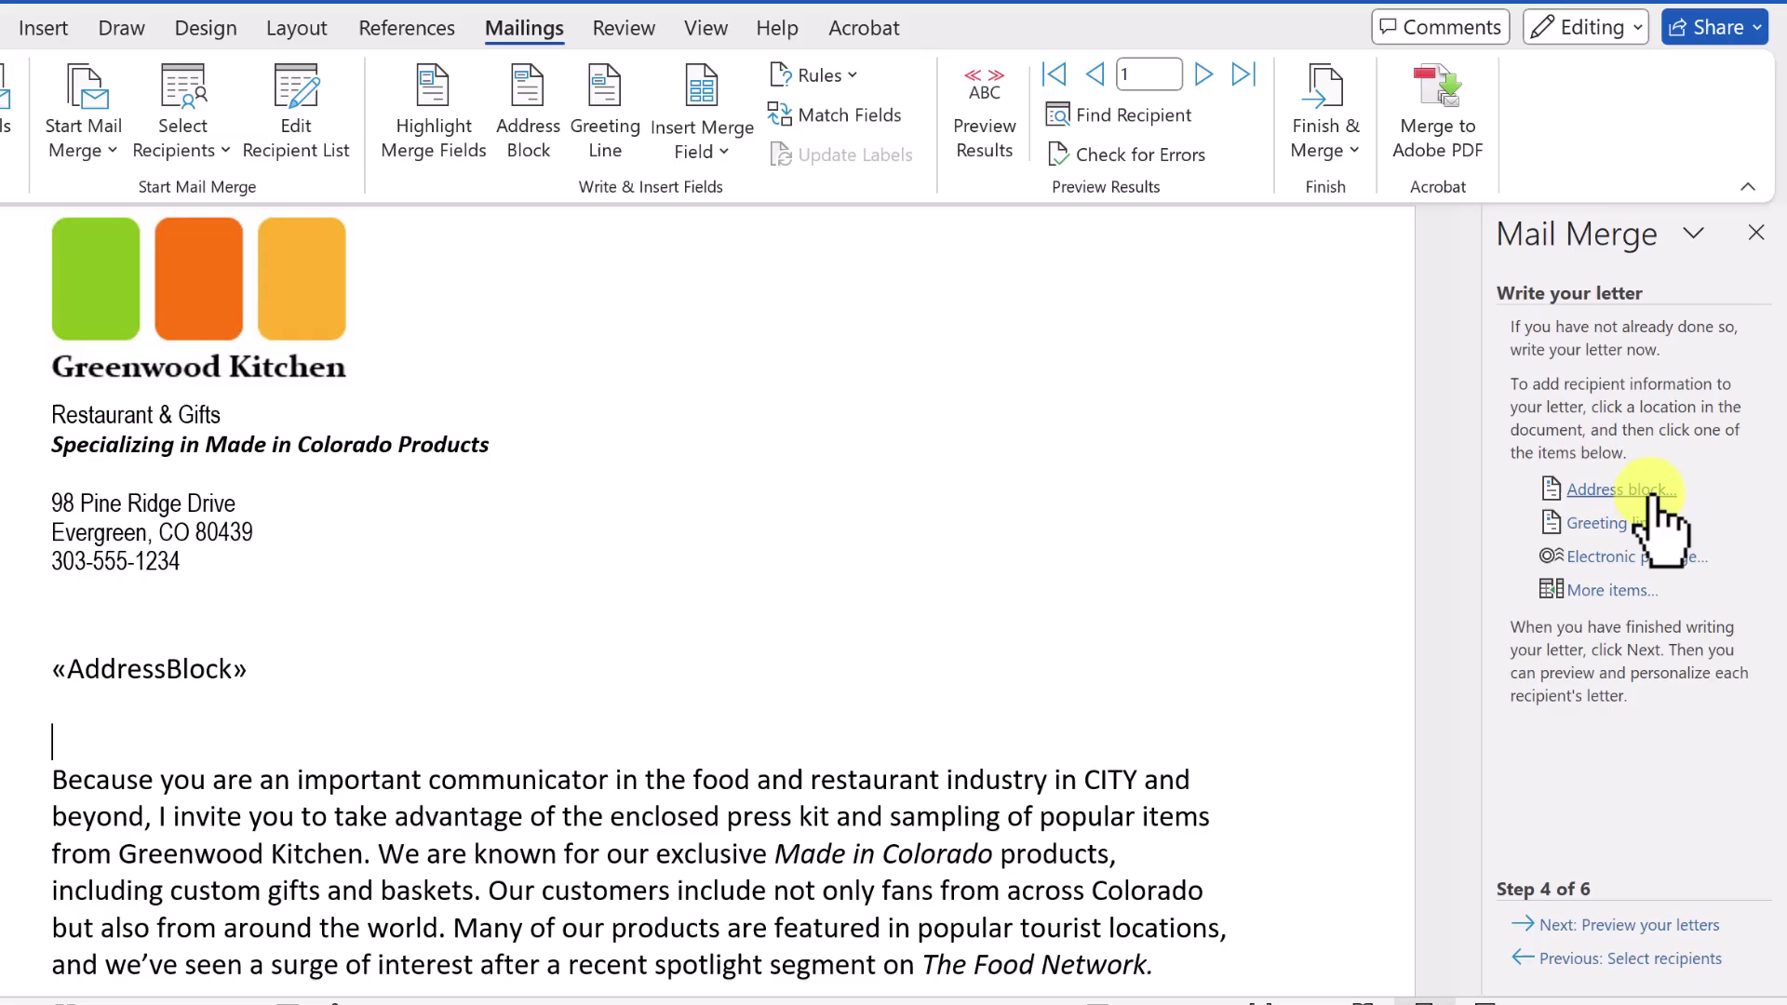
Set the greeting line to no salutation word, first name only, followed by a colon.
click(1635, 524)
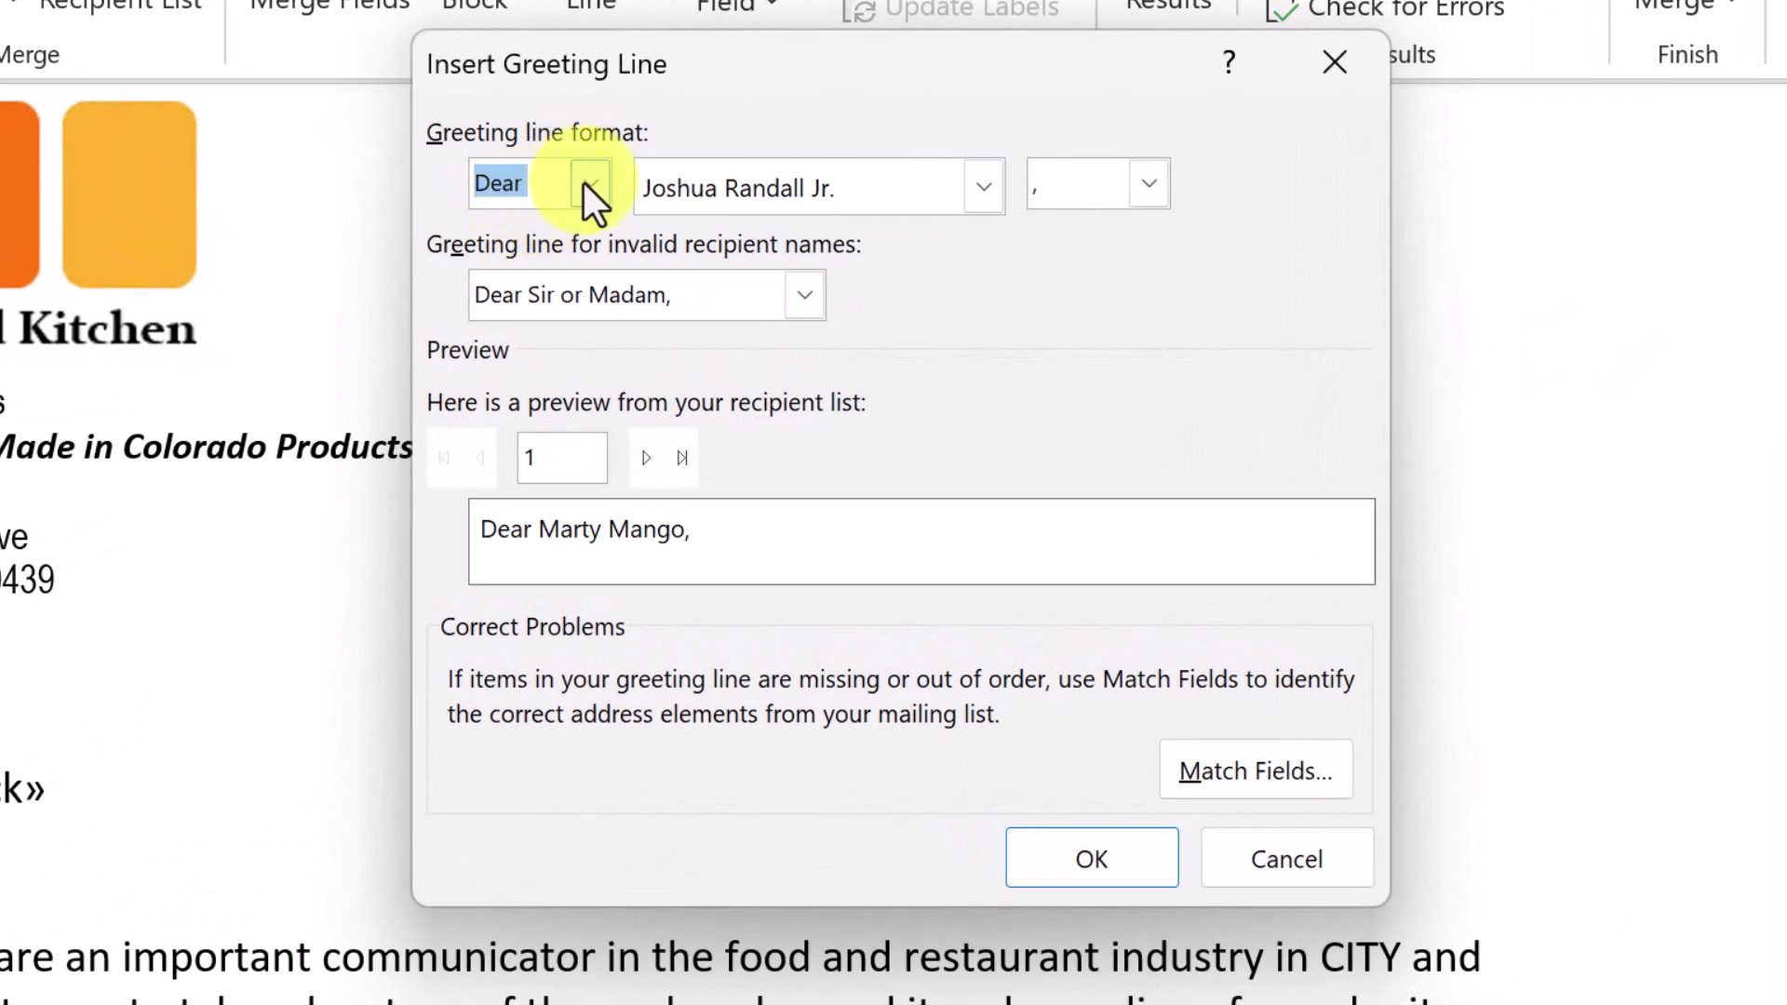
click(588, 184)
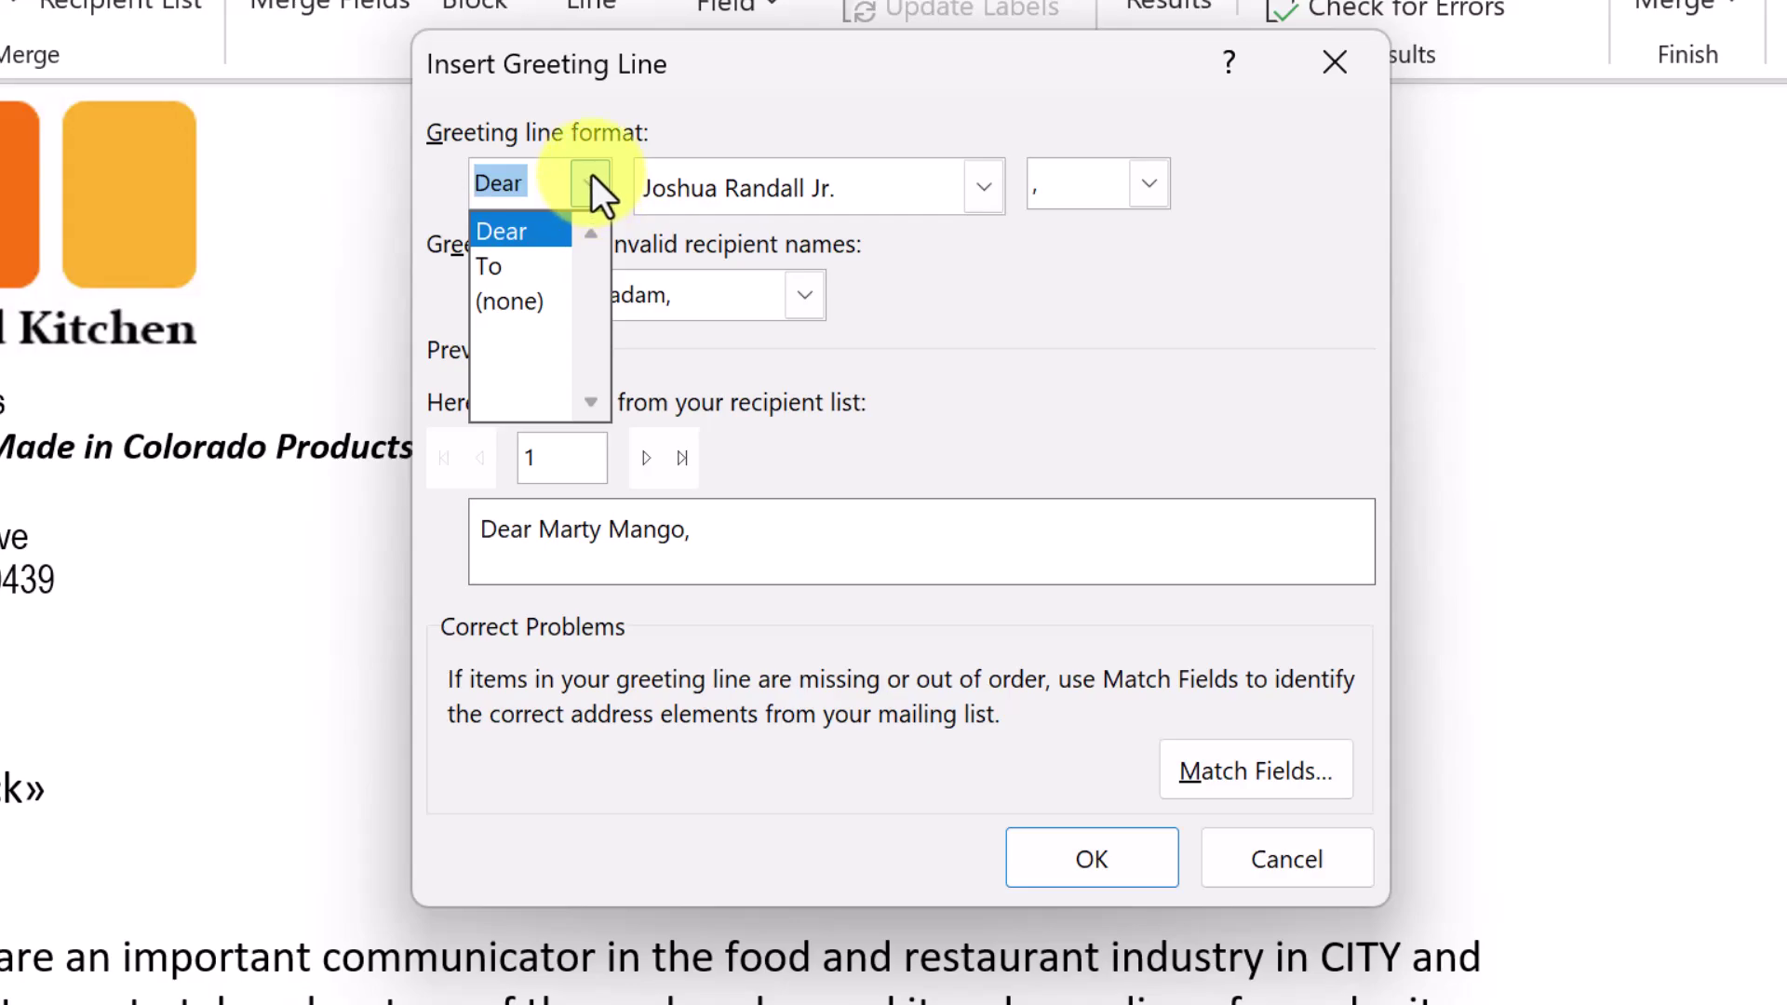
click(547, 299)
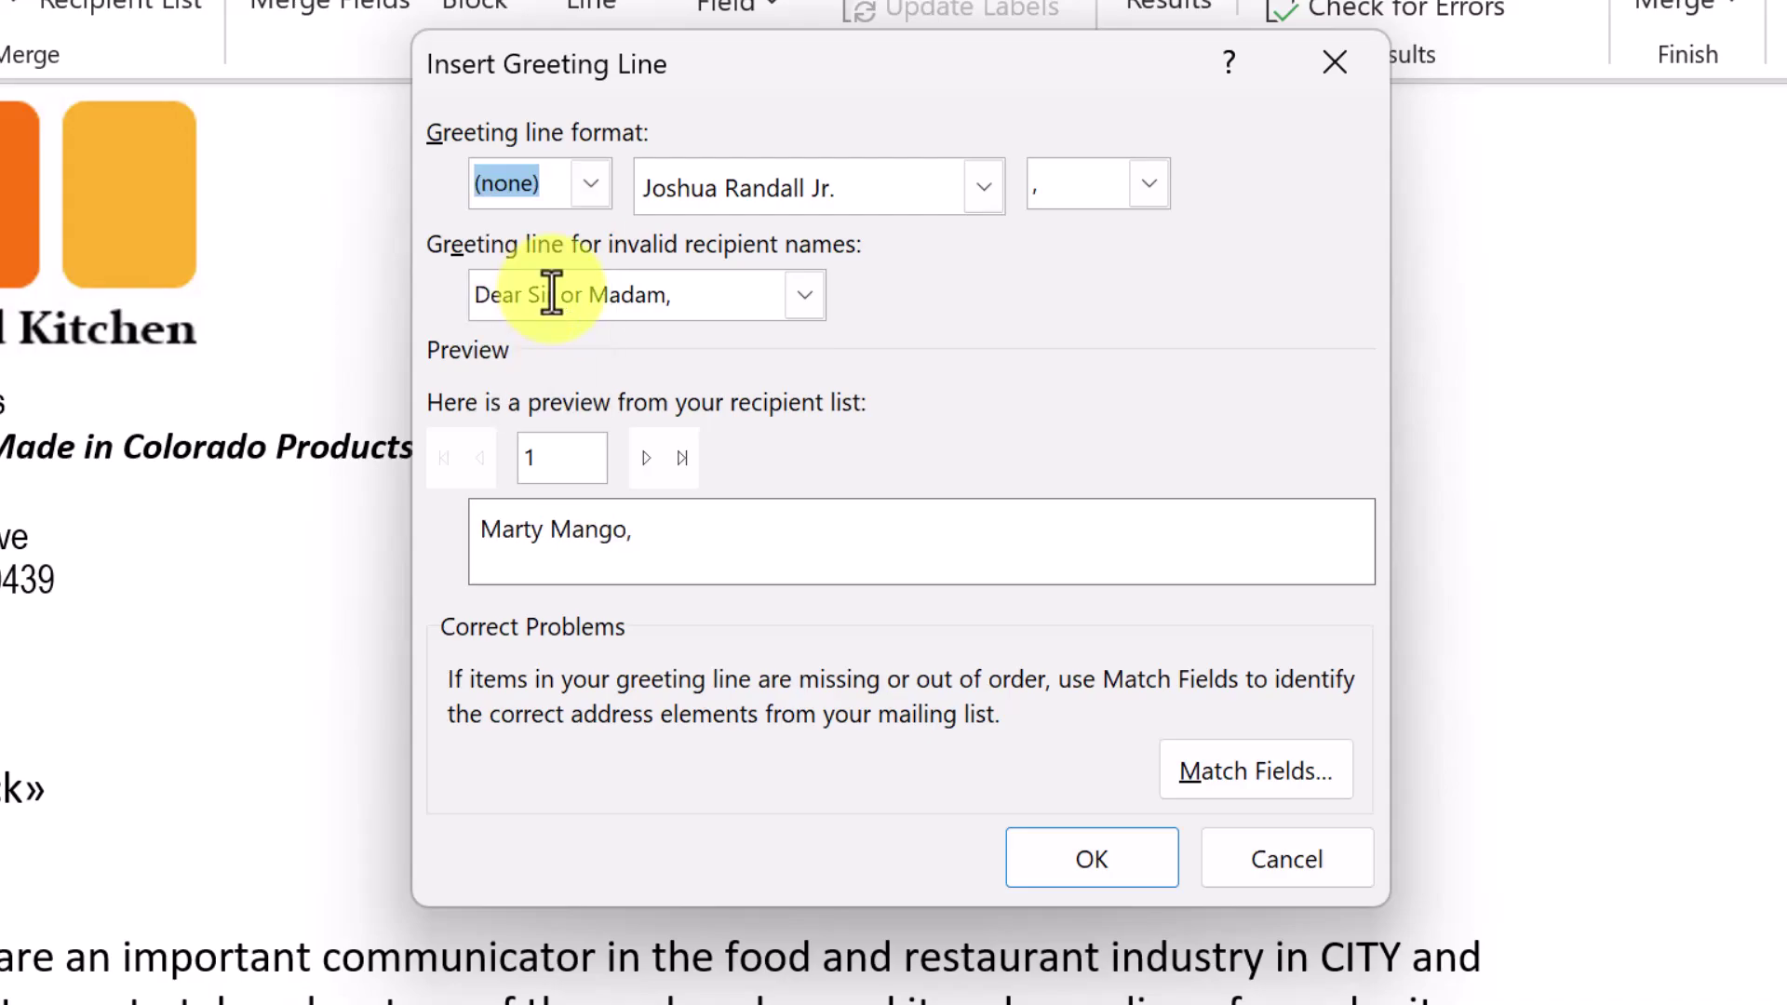
click(984, 186)
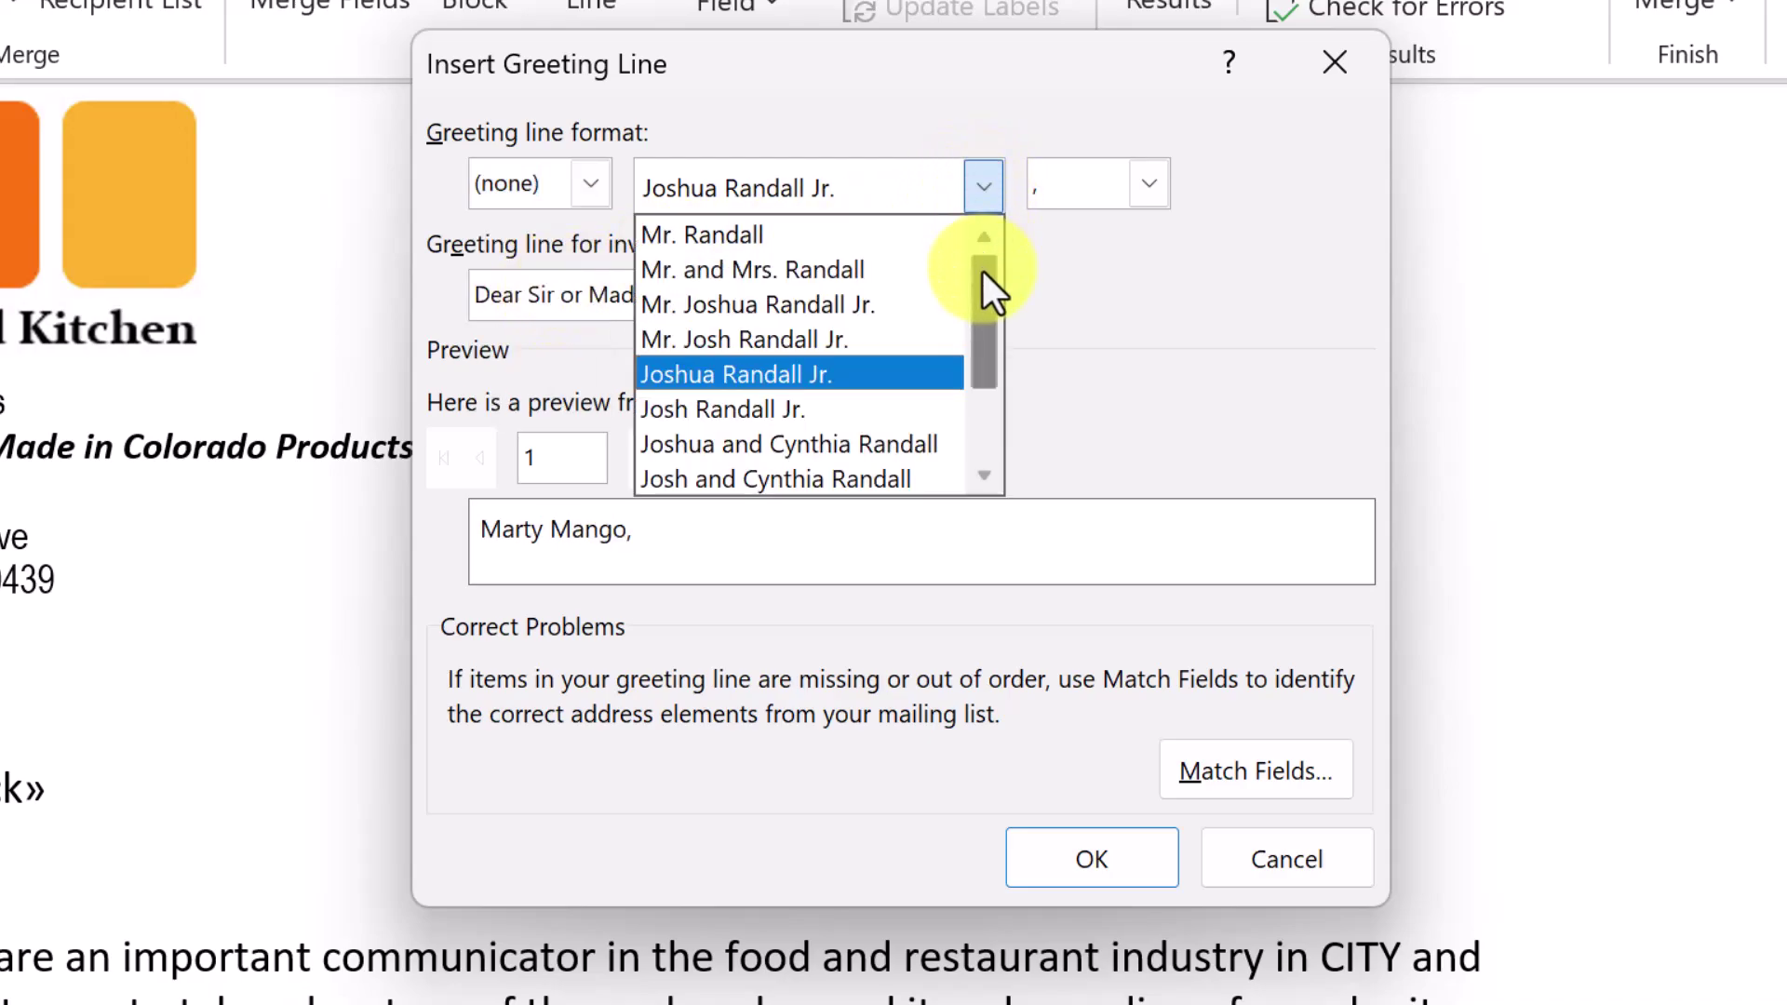
drag(987, 306, 986, 348)
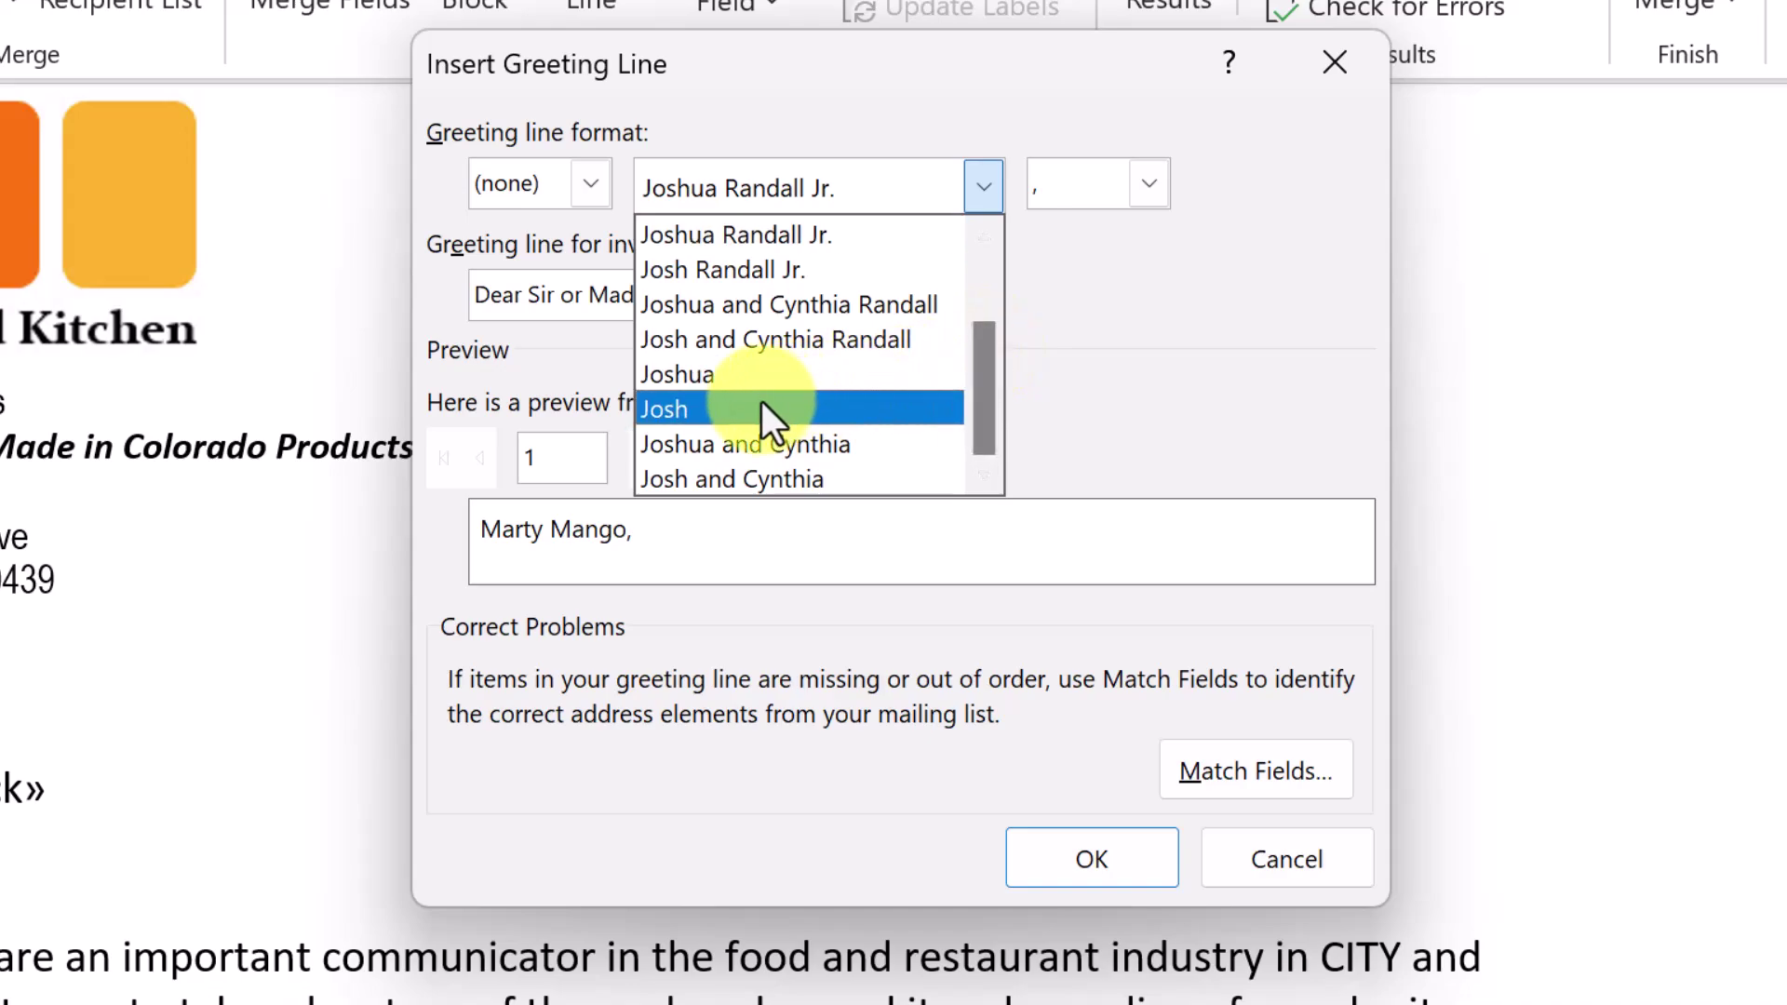
click(767, 372)
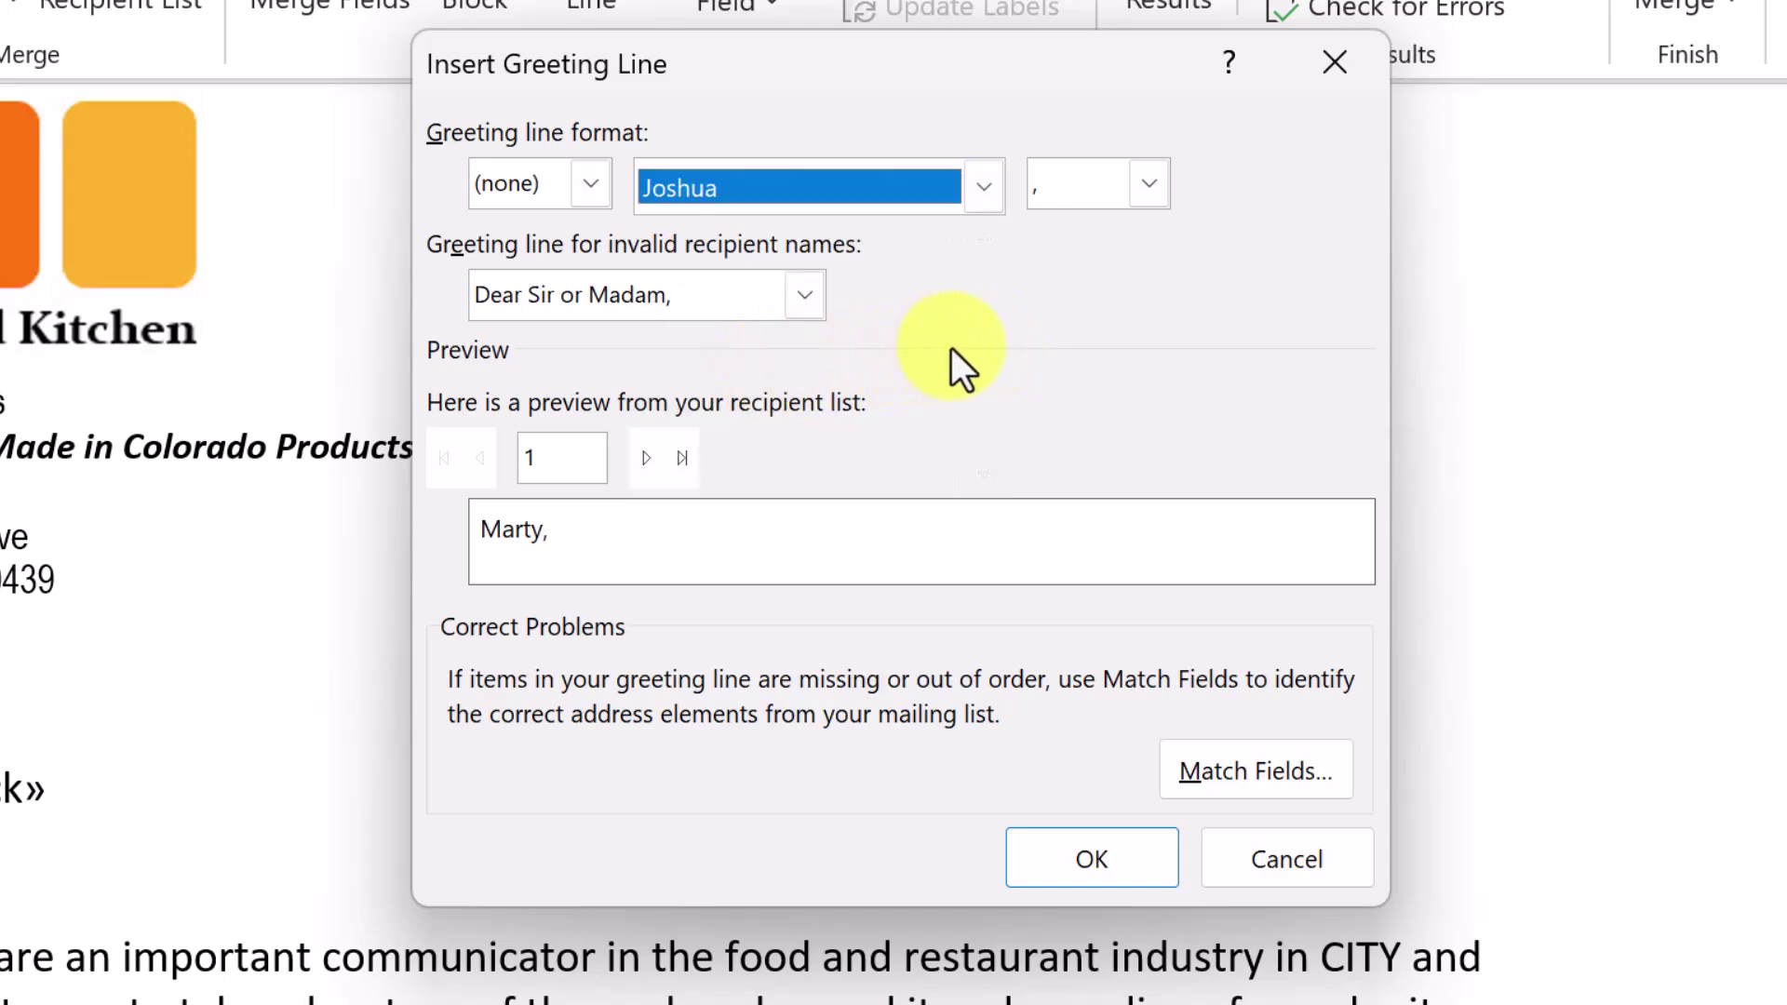
click(1147, 184)
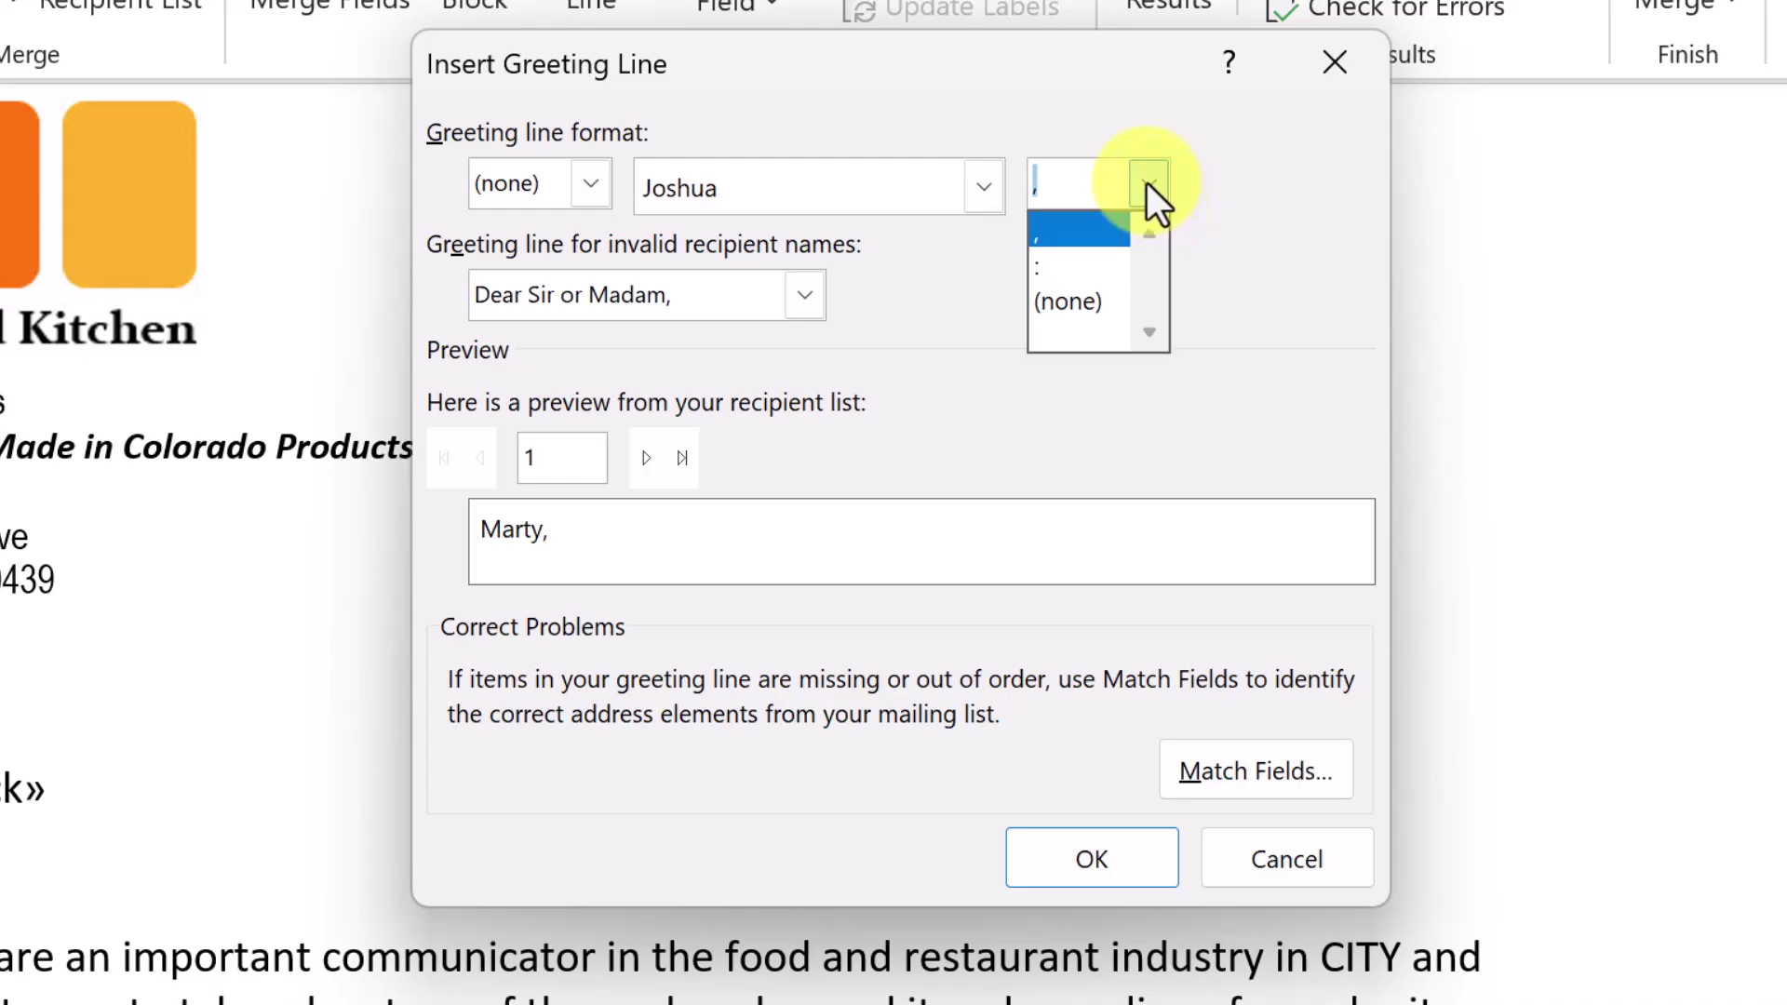
click(1062, 268)
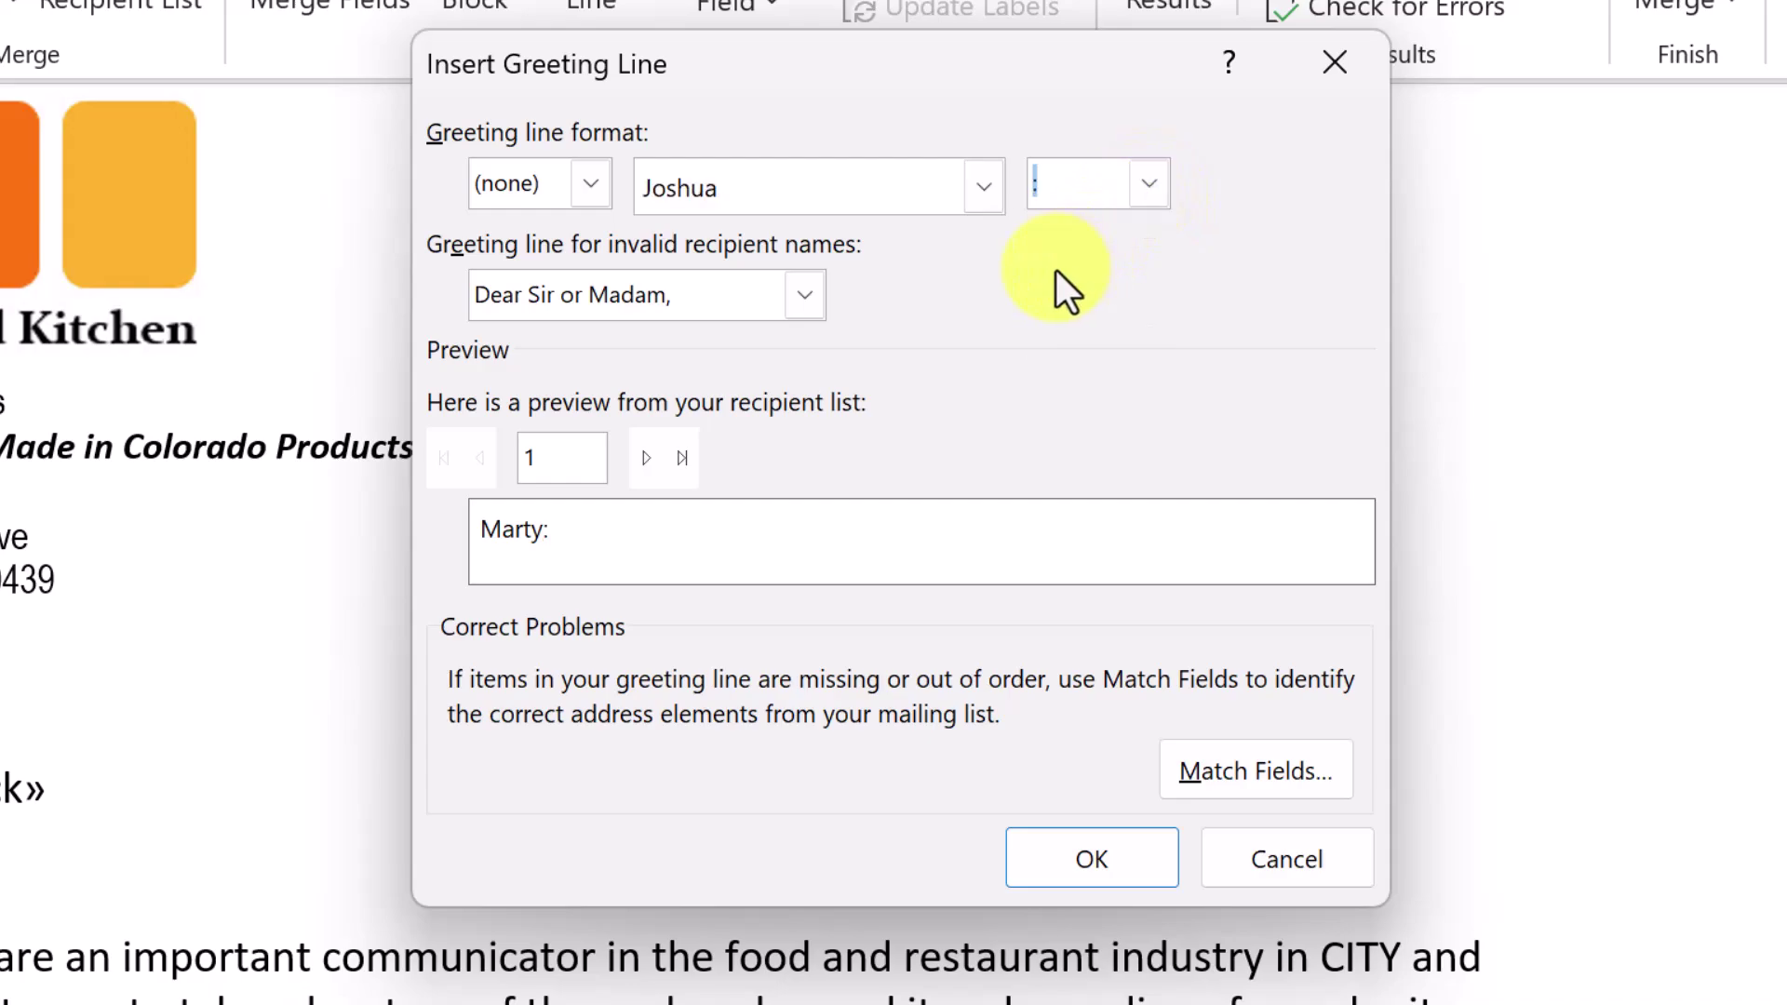
Use 'To Whom It May Concern:' for invalid names and preview the greeting through record 4.
click(803, 295)
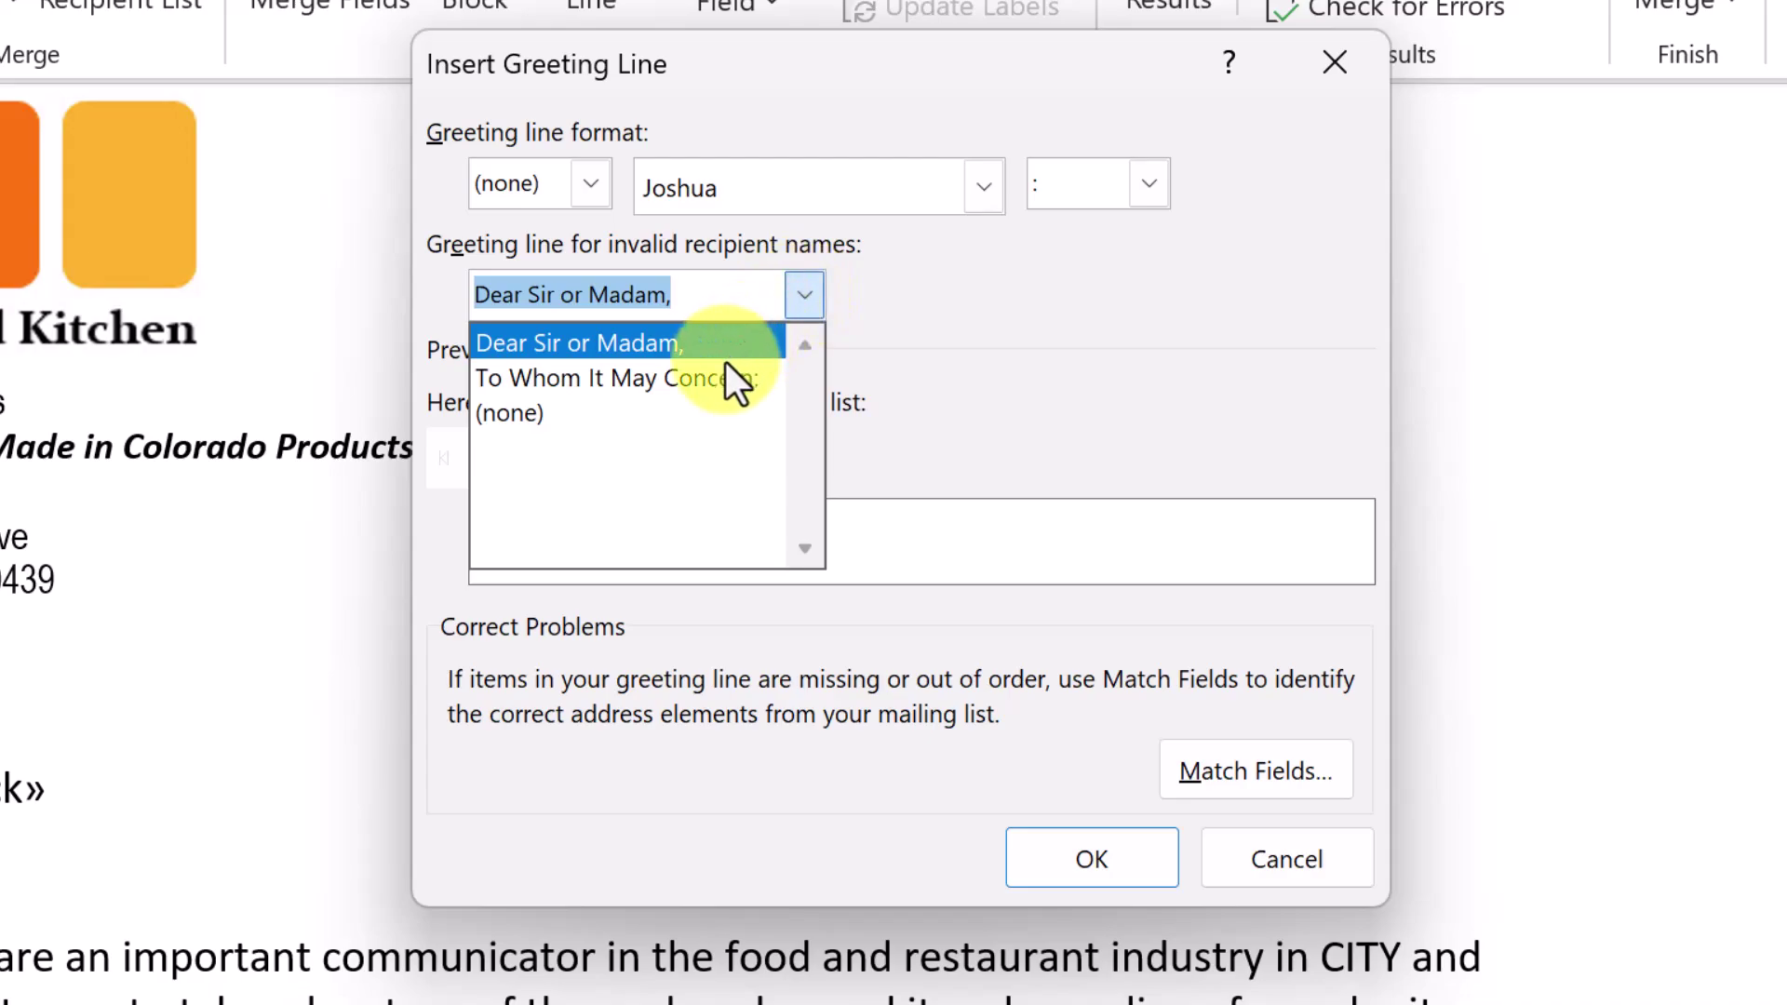
click(921, 337)
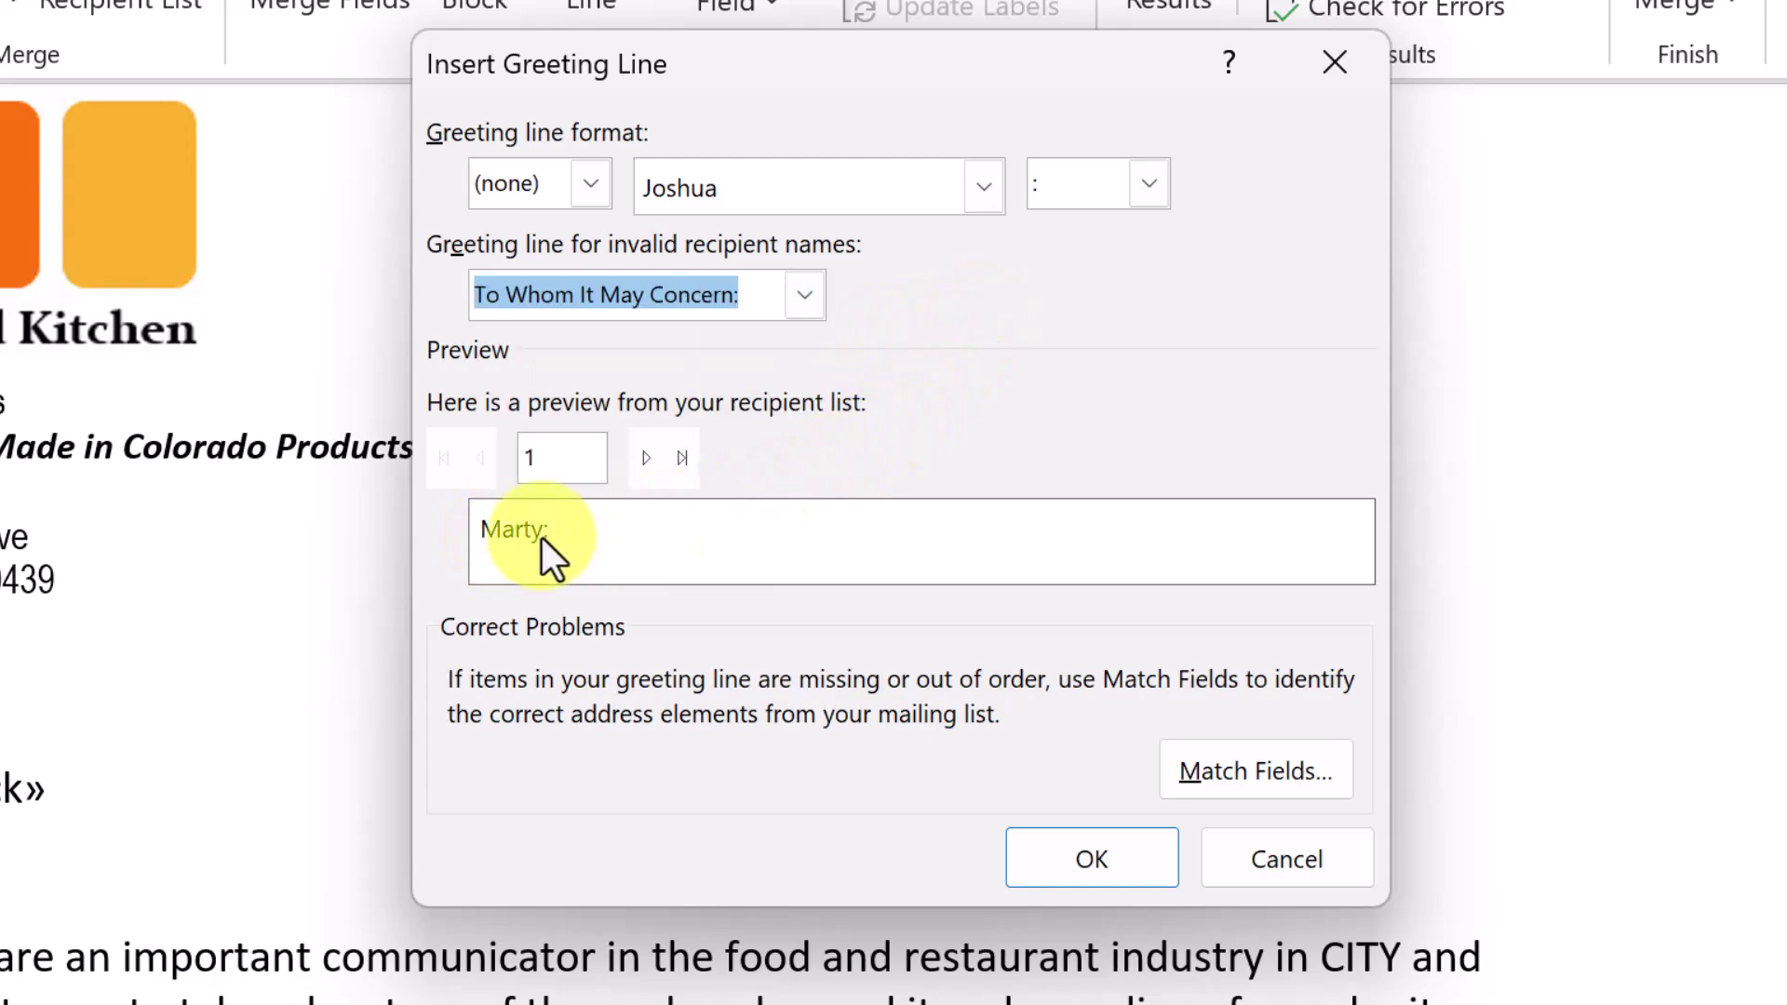
click(649, 453)
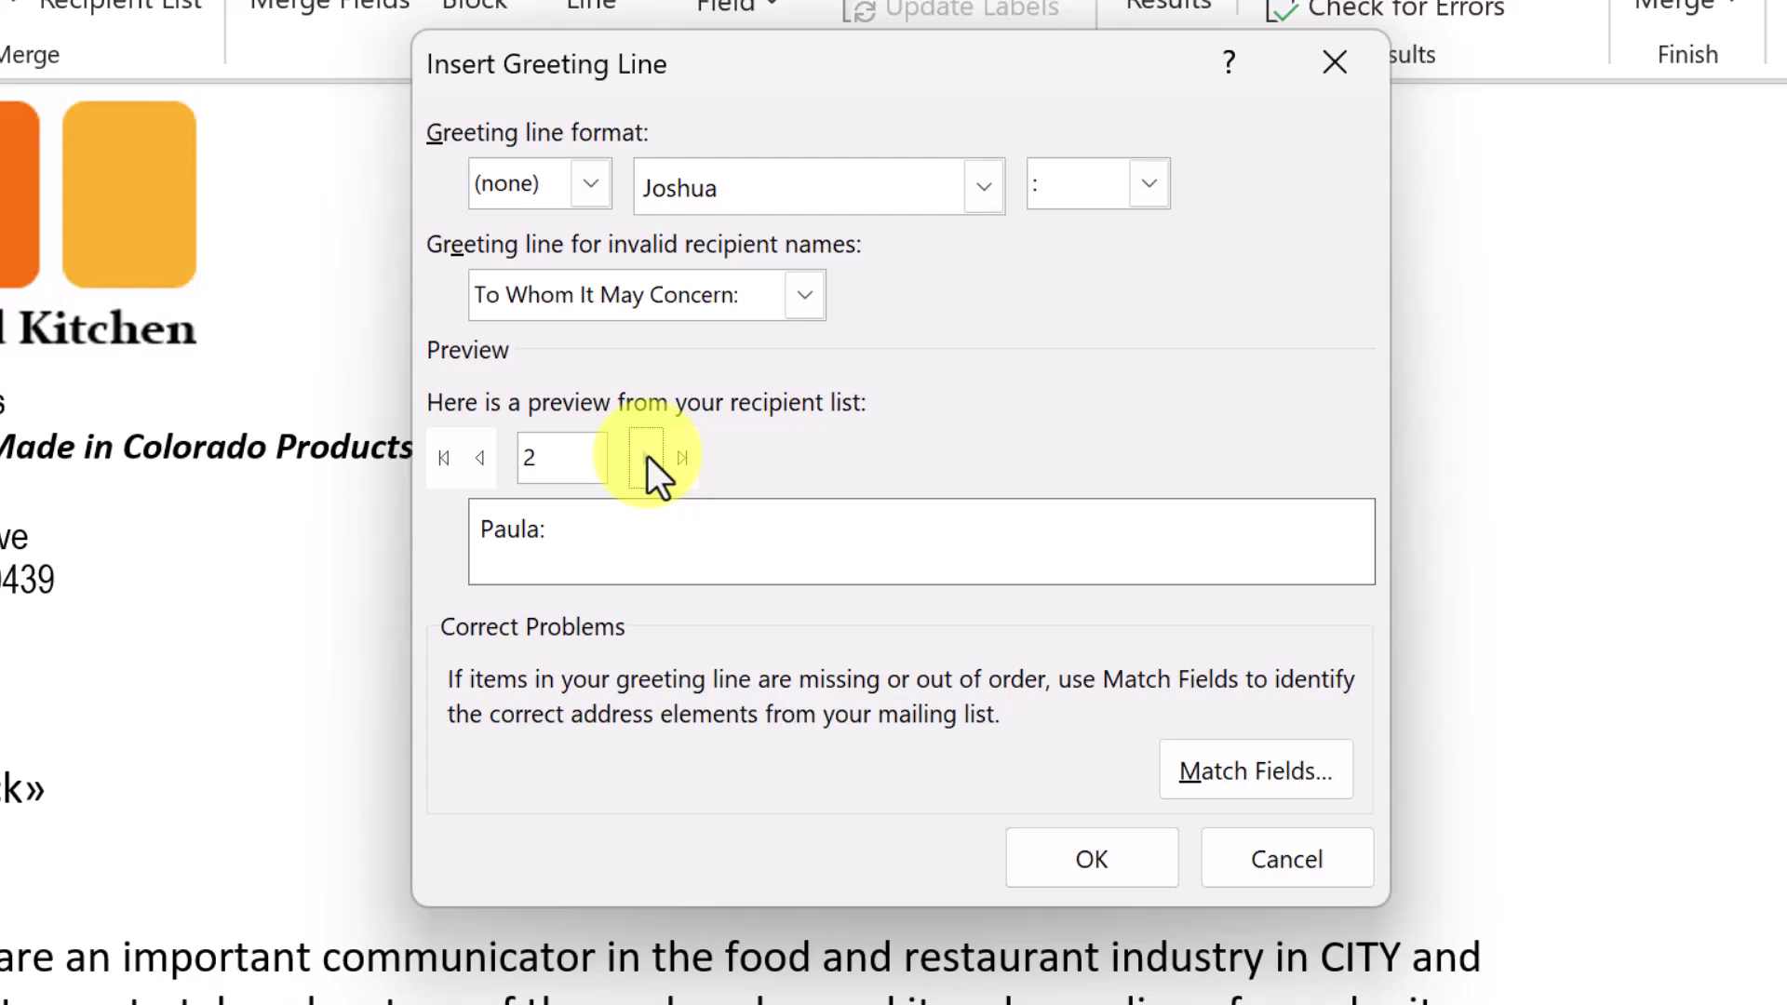
click(648, 456)
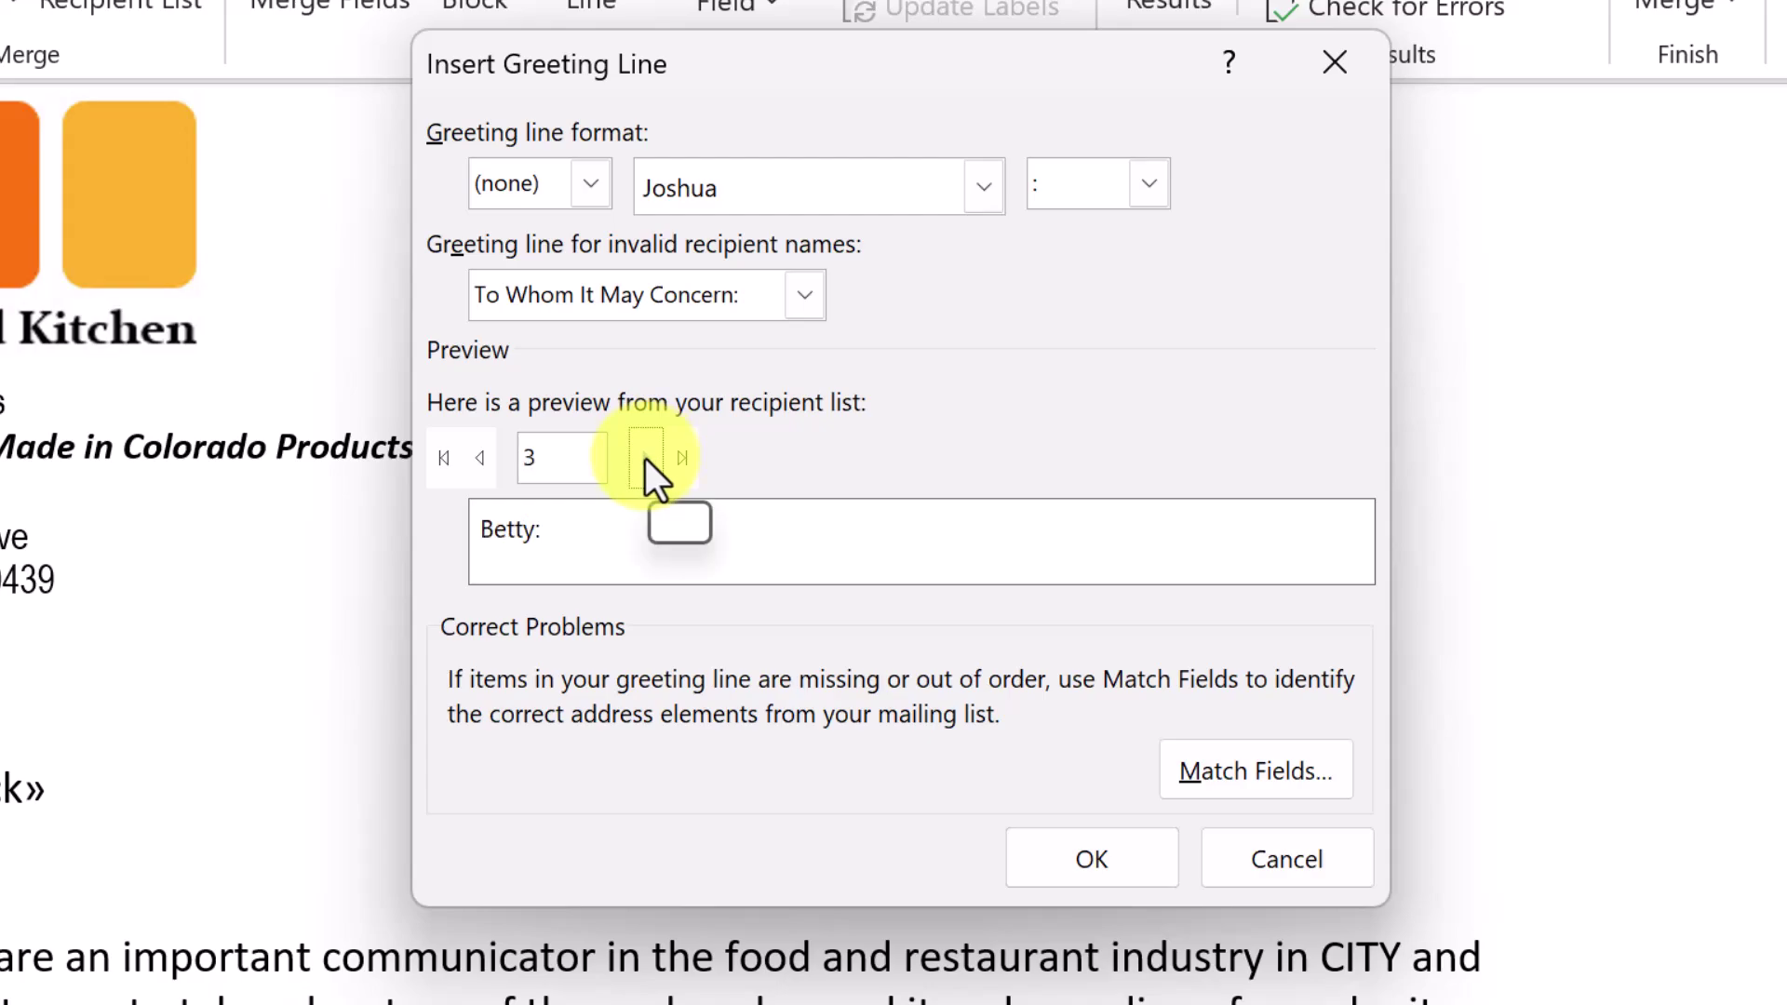
click(646, 457)
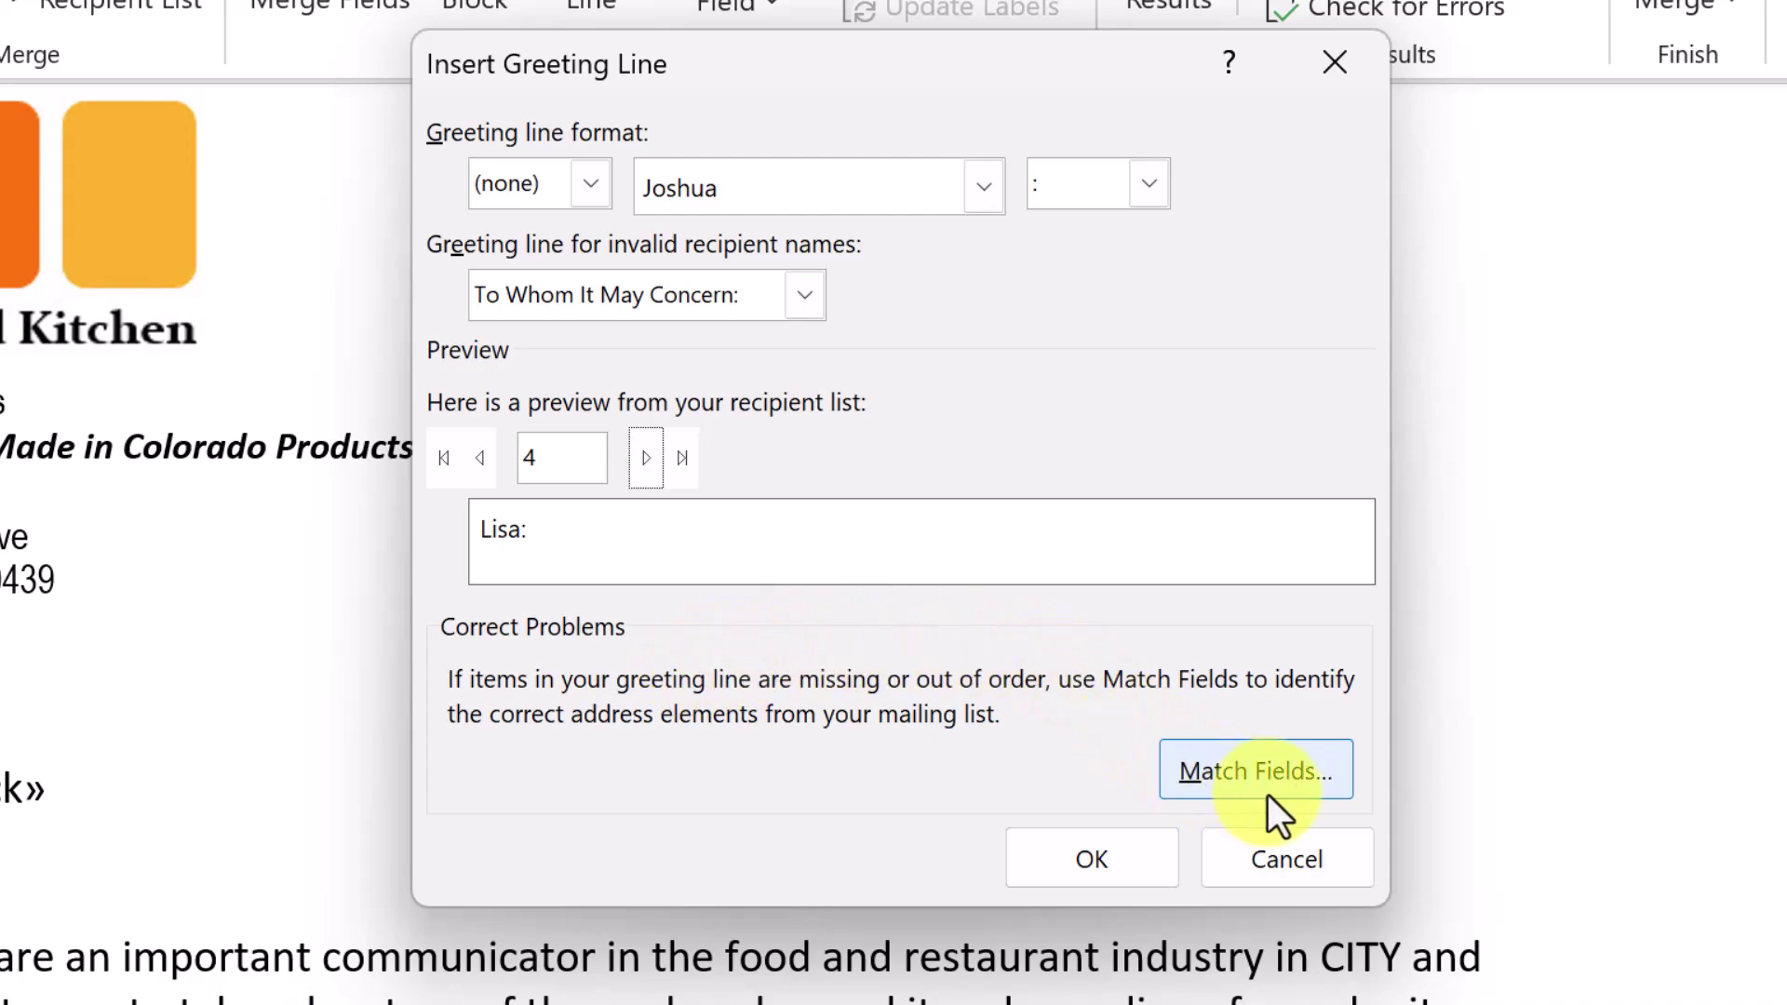
Insert «GreetingLine» with a blank line after it, and replace CITY with the City merge field.
click(1087, 864)
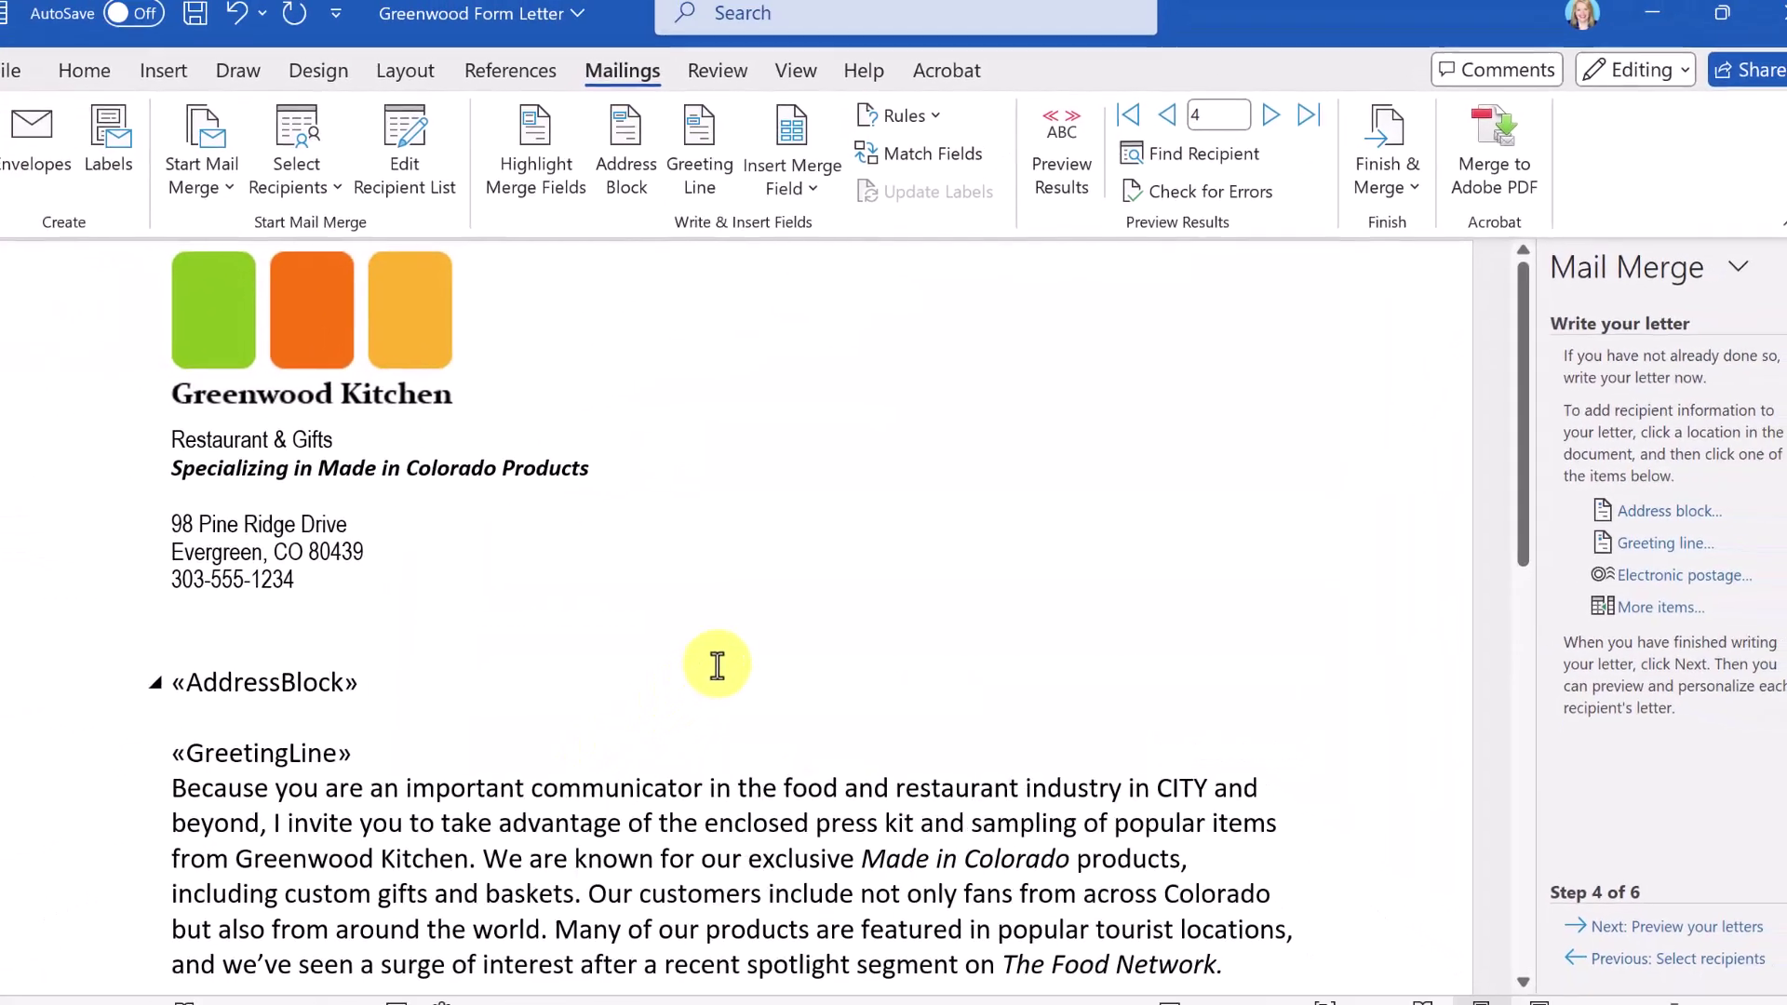
key(Return)
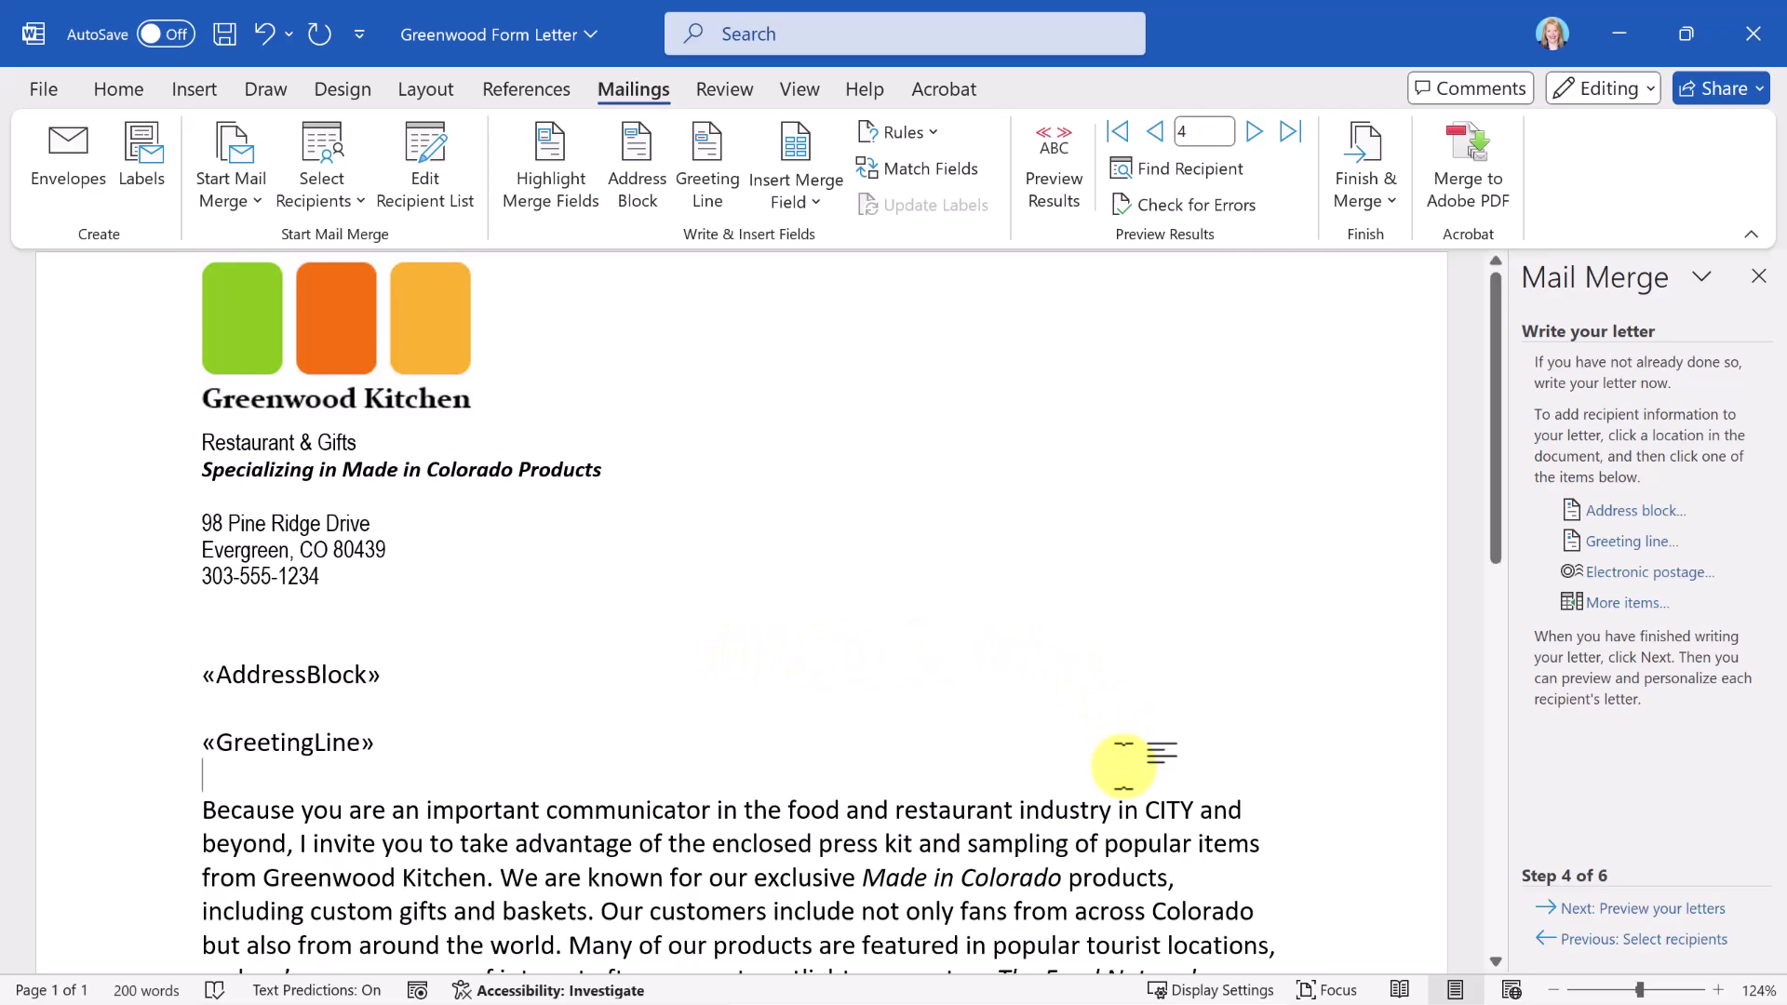
drag(1145, 810, 1189, 810)
key(Delete)
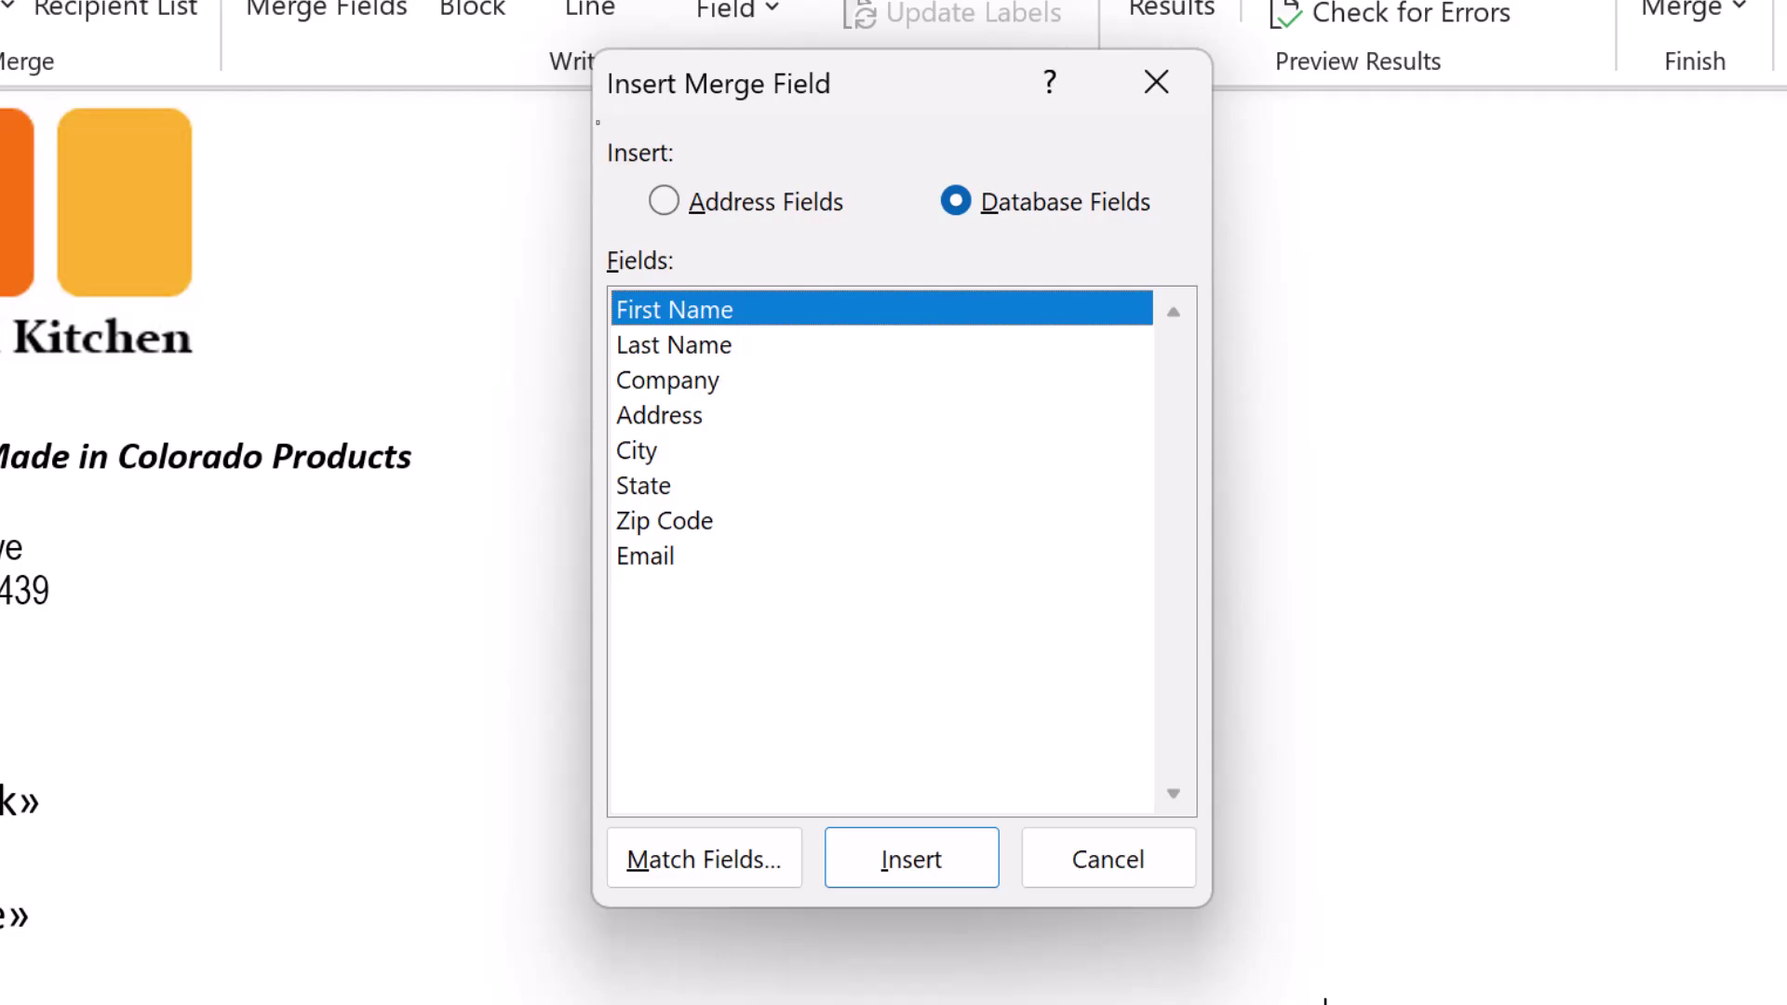
click(629, 450)
click(902, 837)
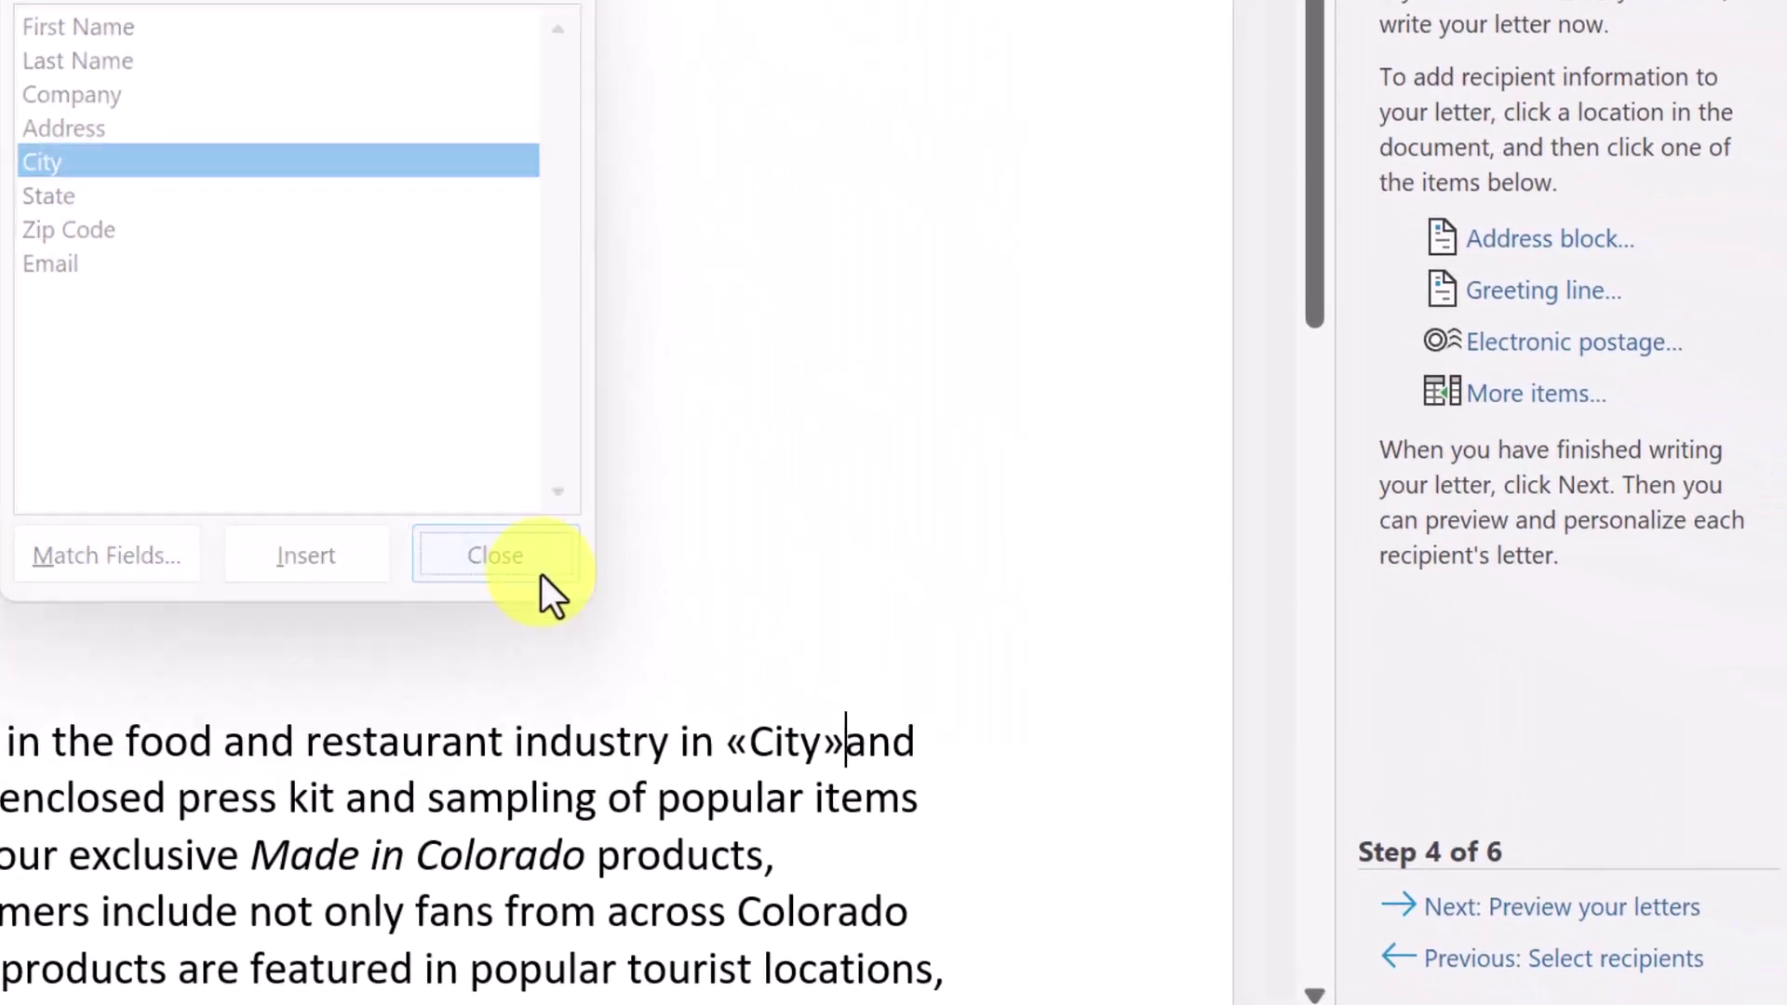
Preview merged results and step through recipient records 1 to 9.
click(540, 573)
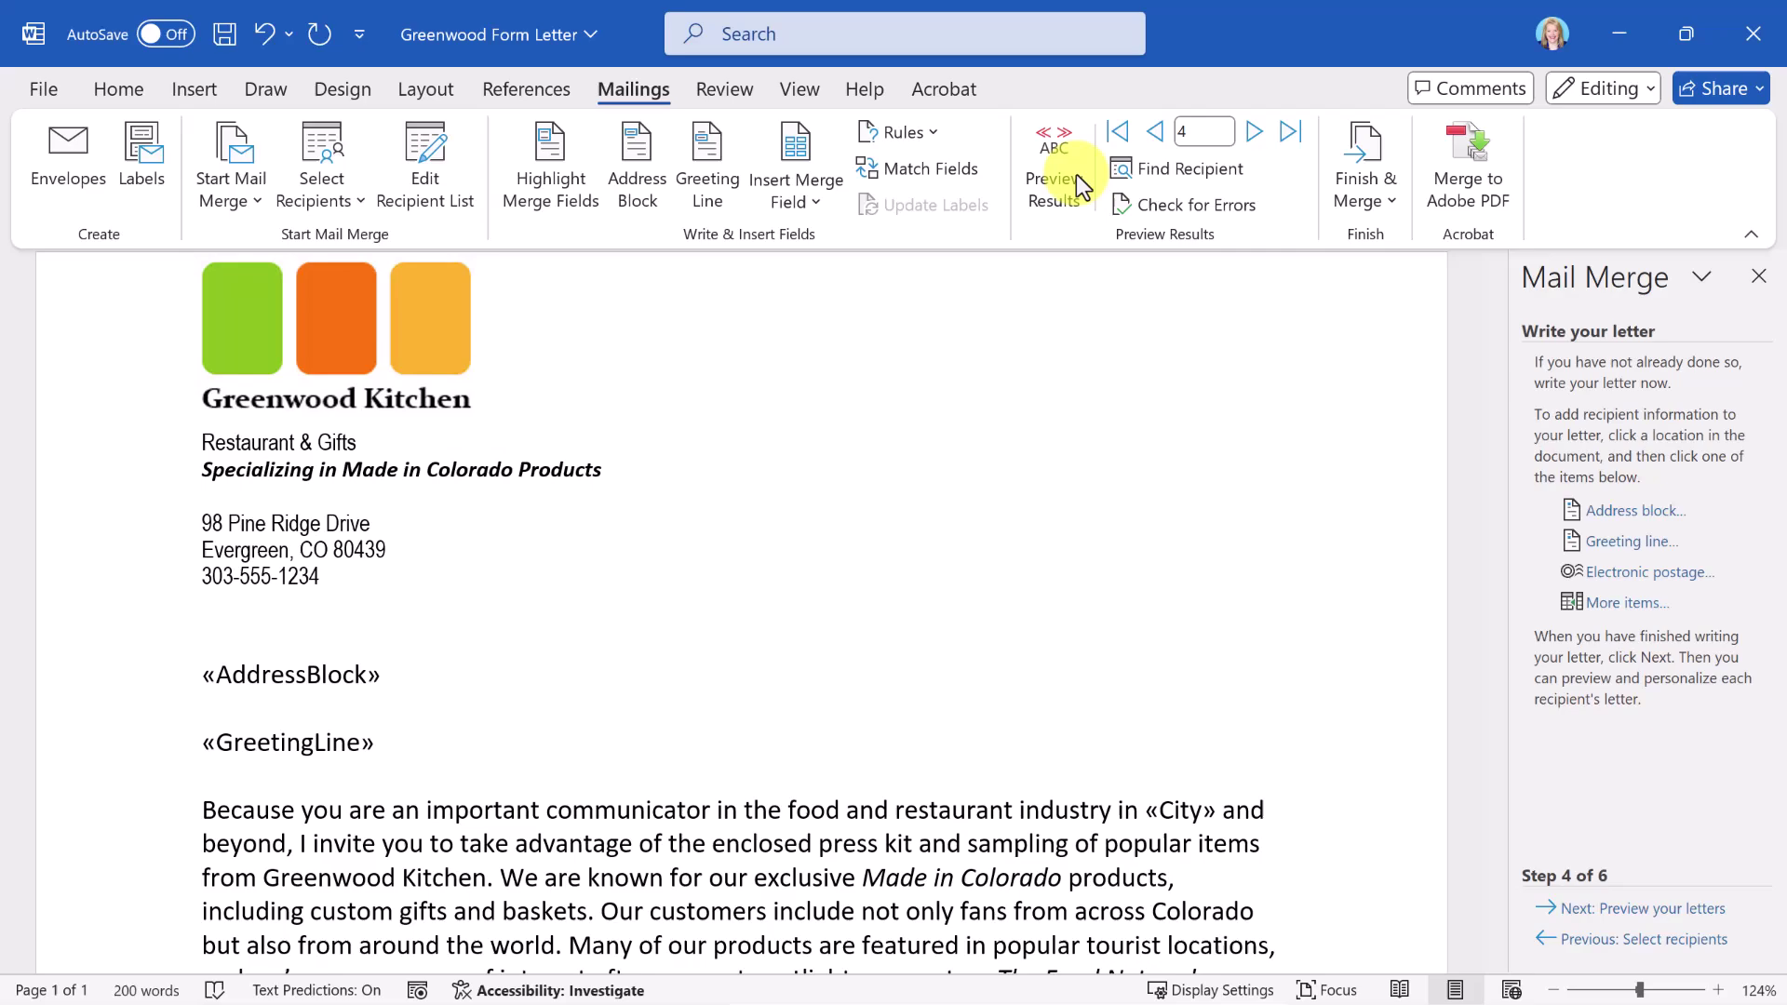
click(1052, 176)
scroll(1005, 310, down, 1)
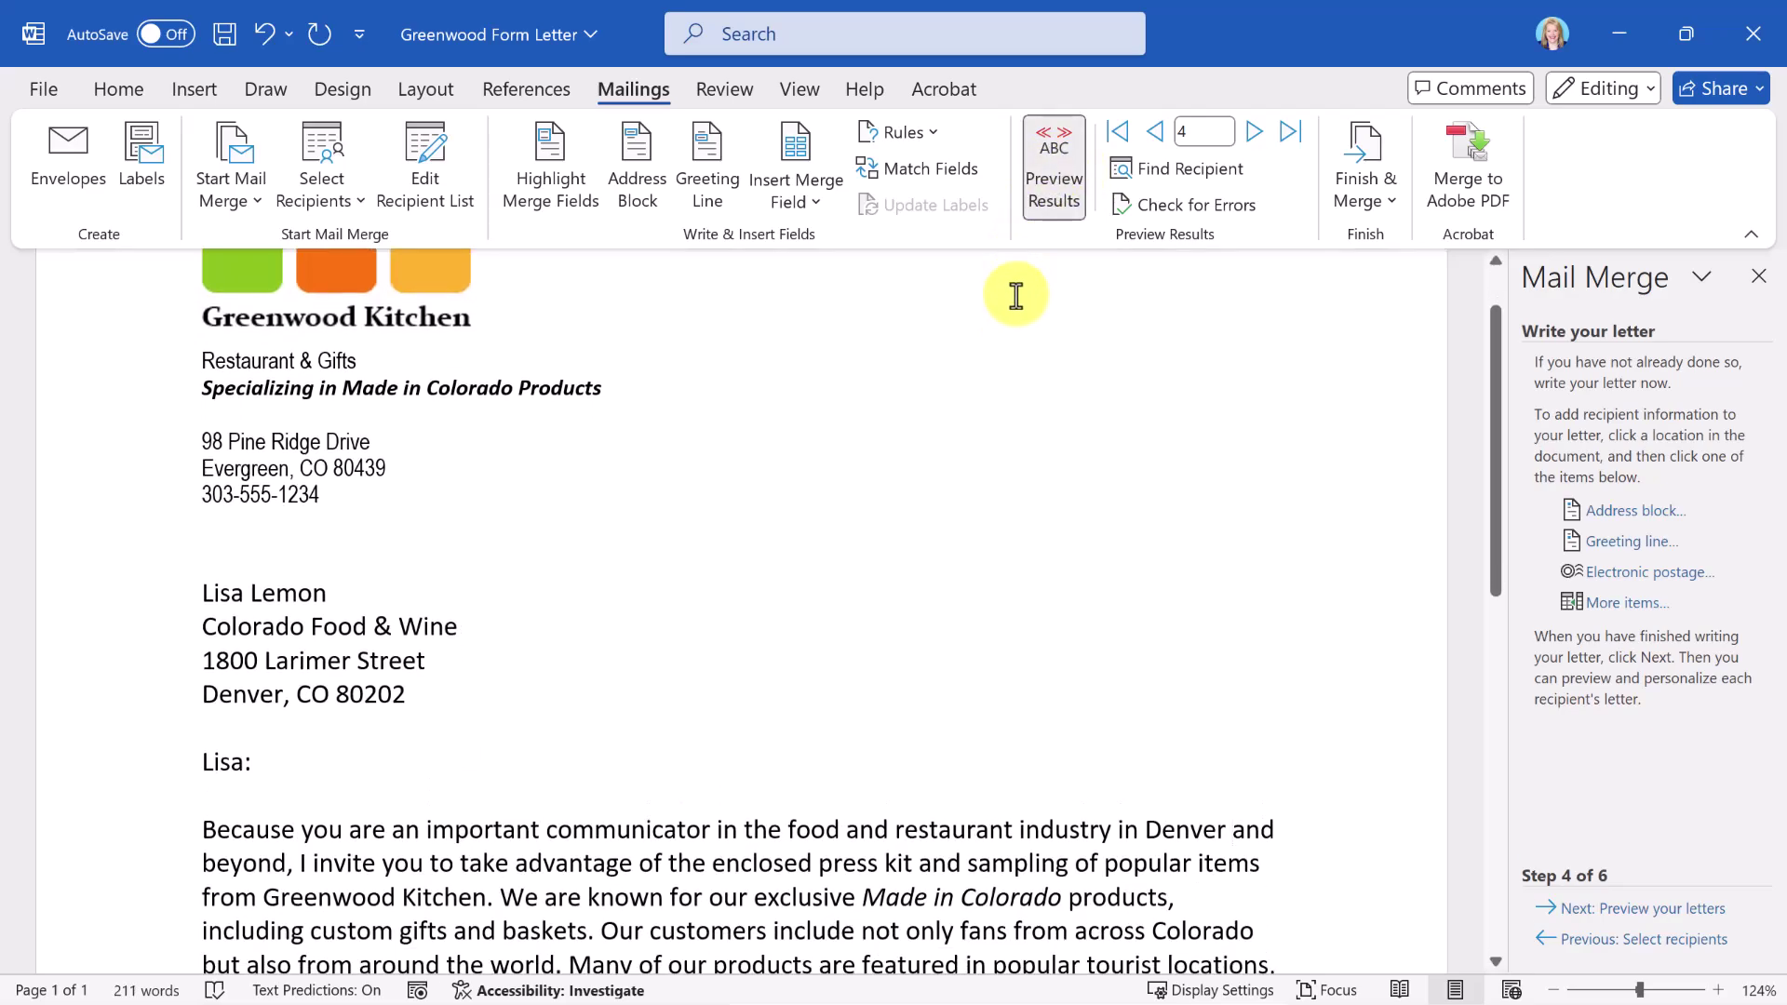
click(1126, 136)
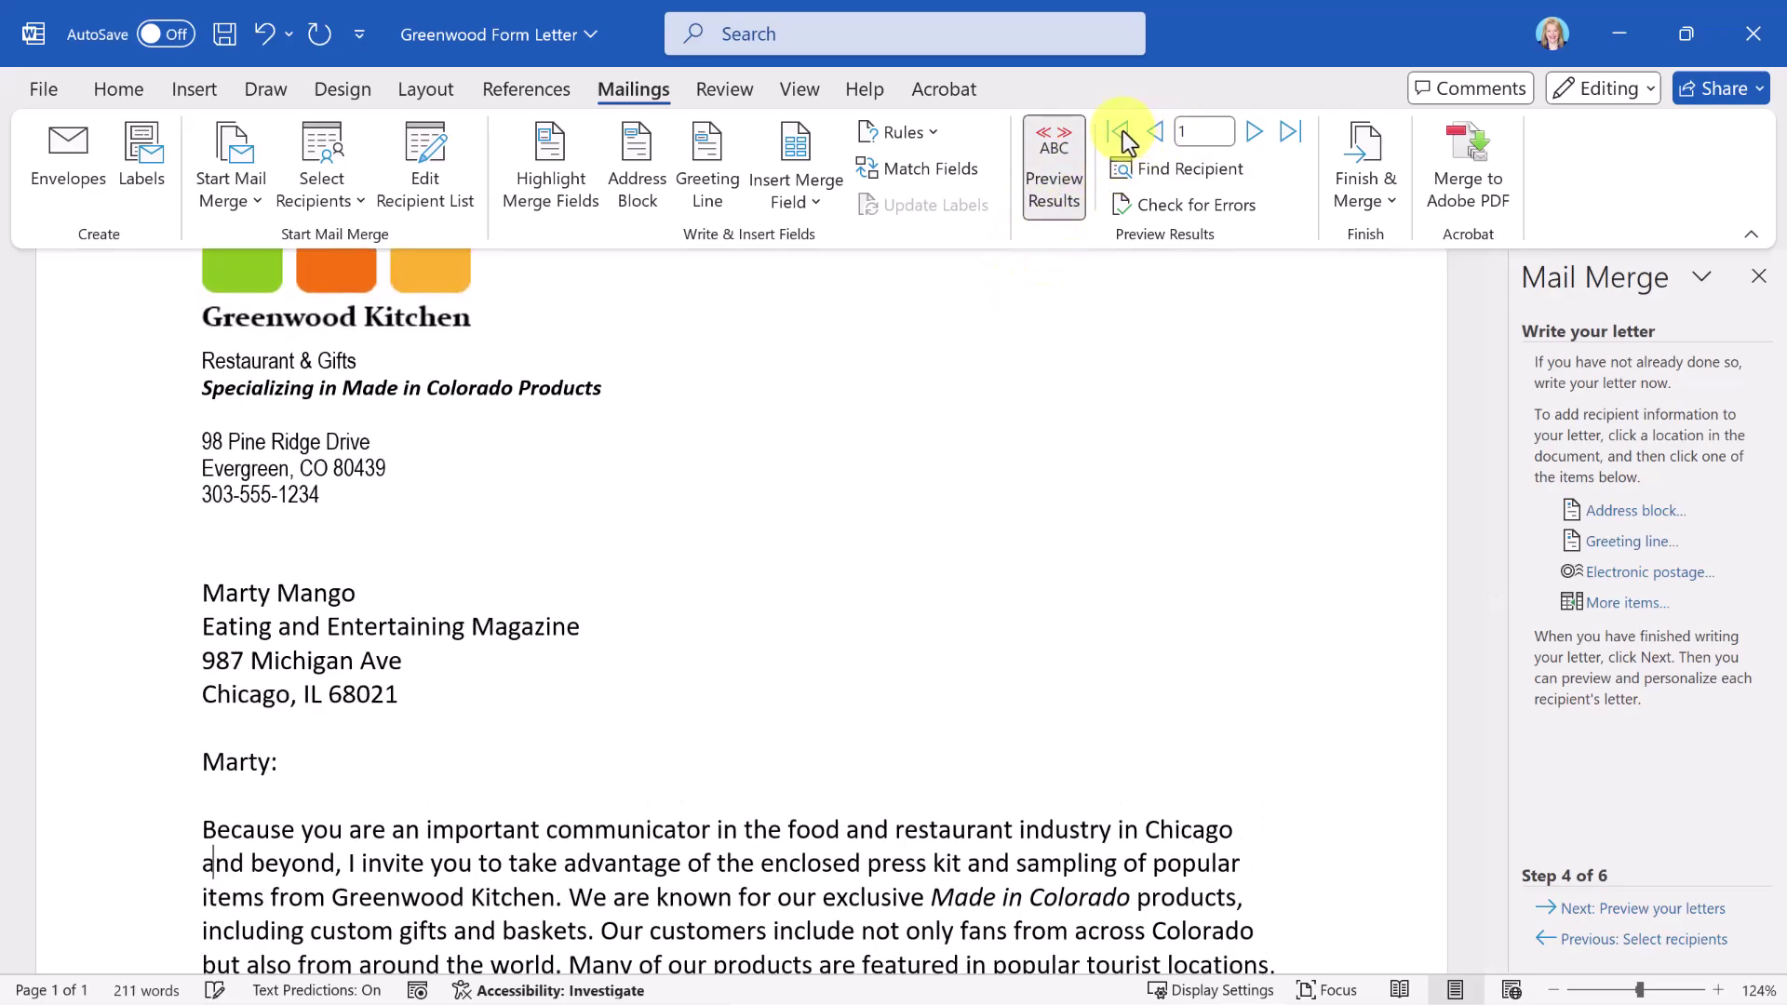
click(1158, 135)
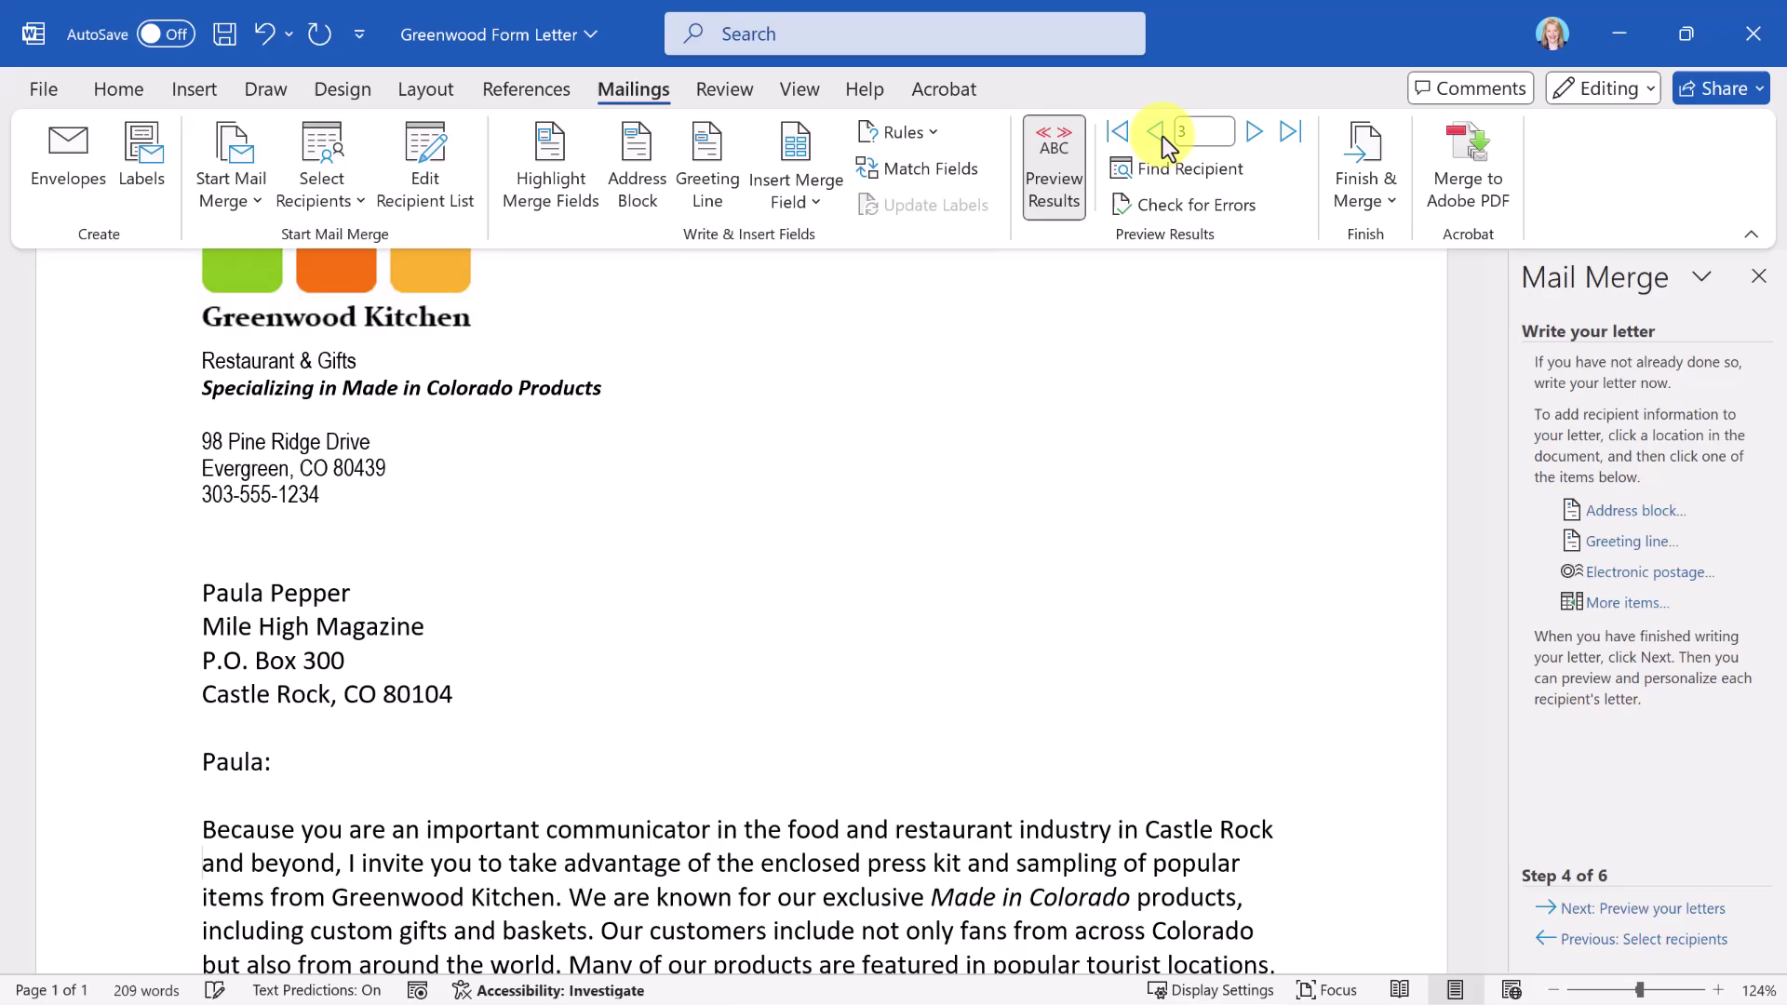
click(1256, 132)
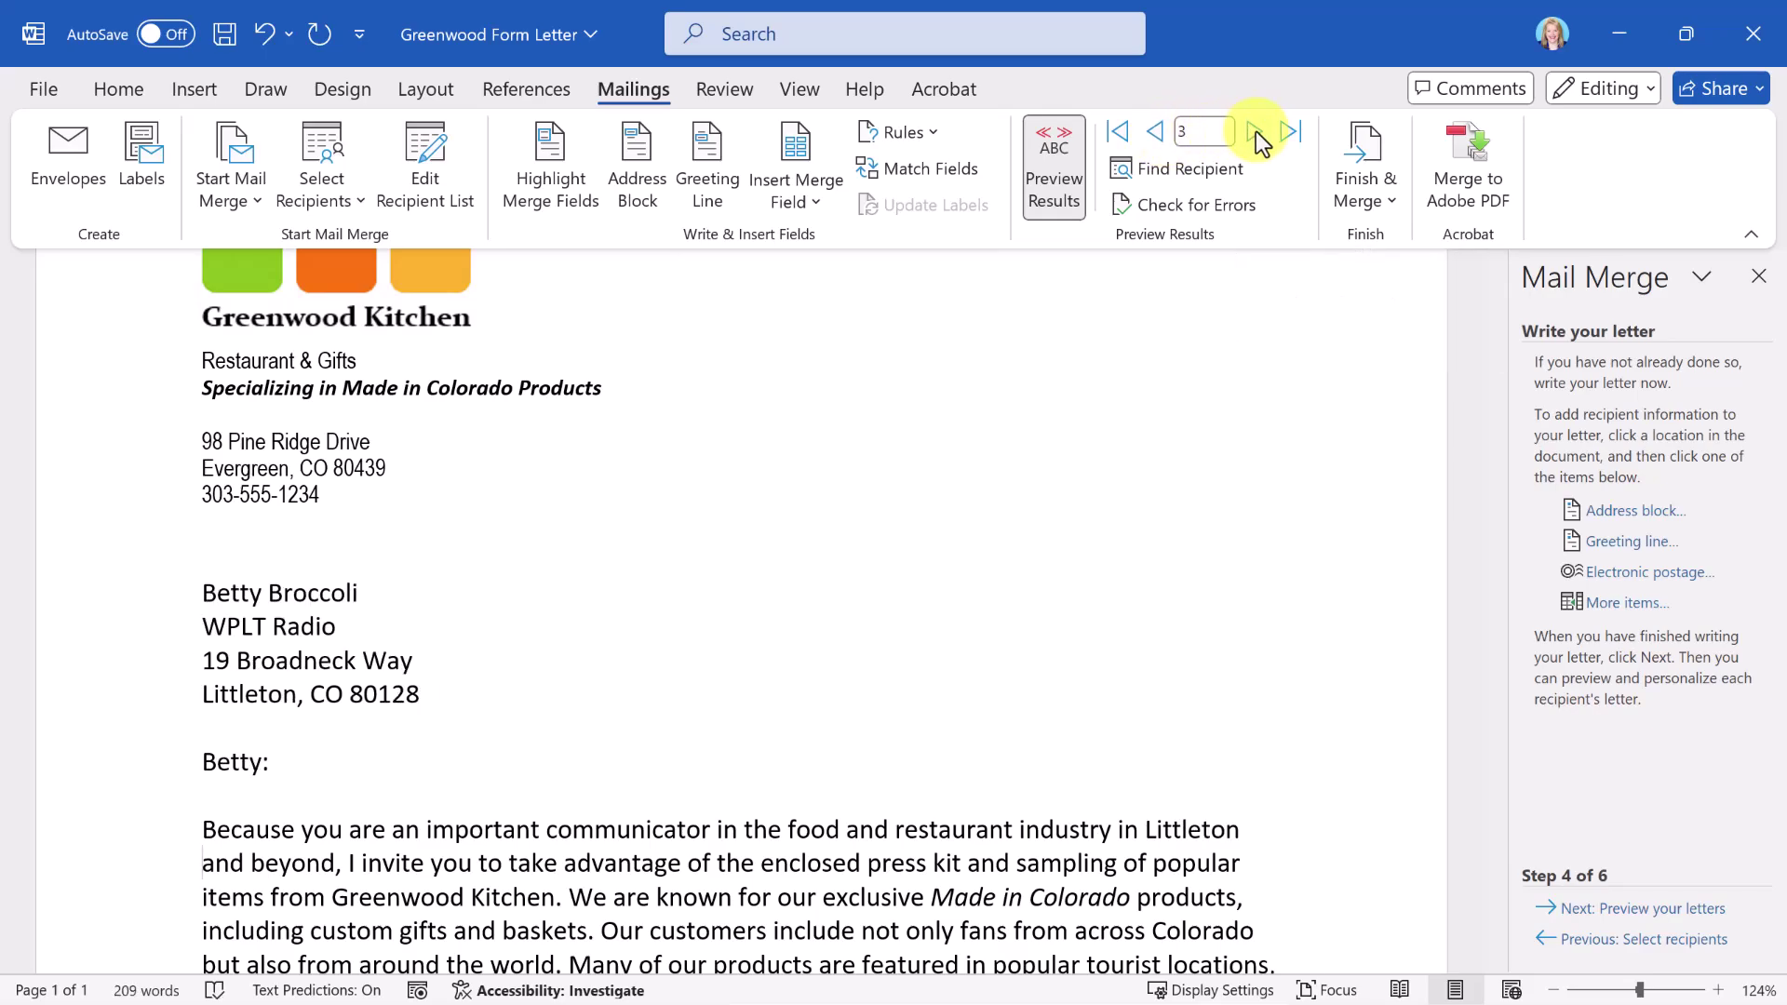
click(1255, 133)
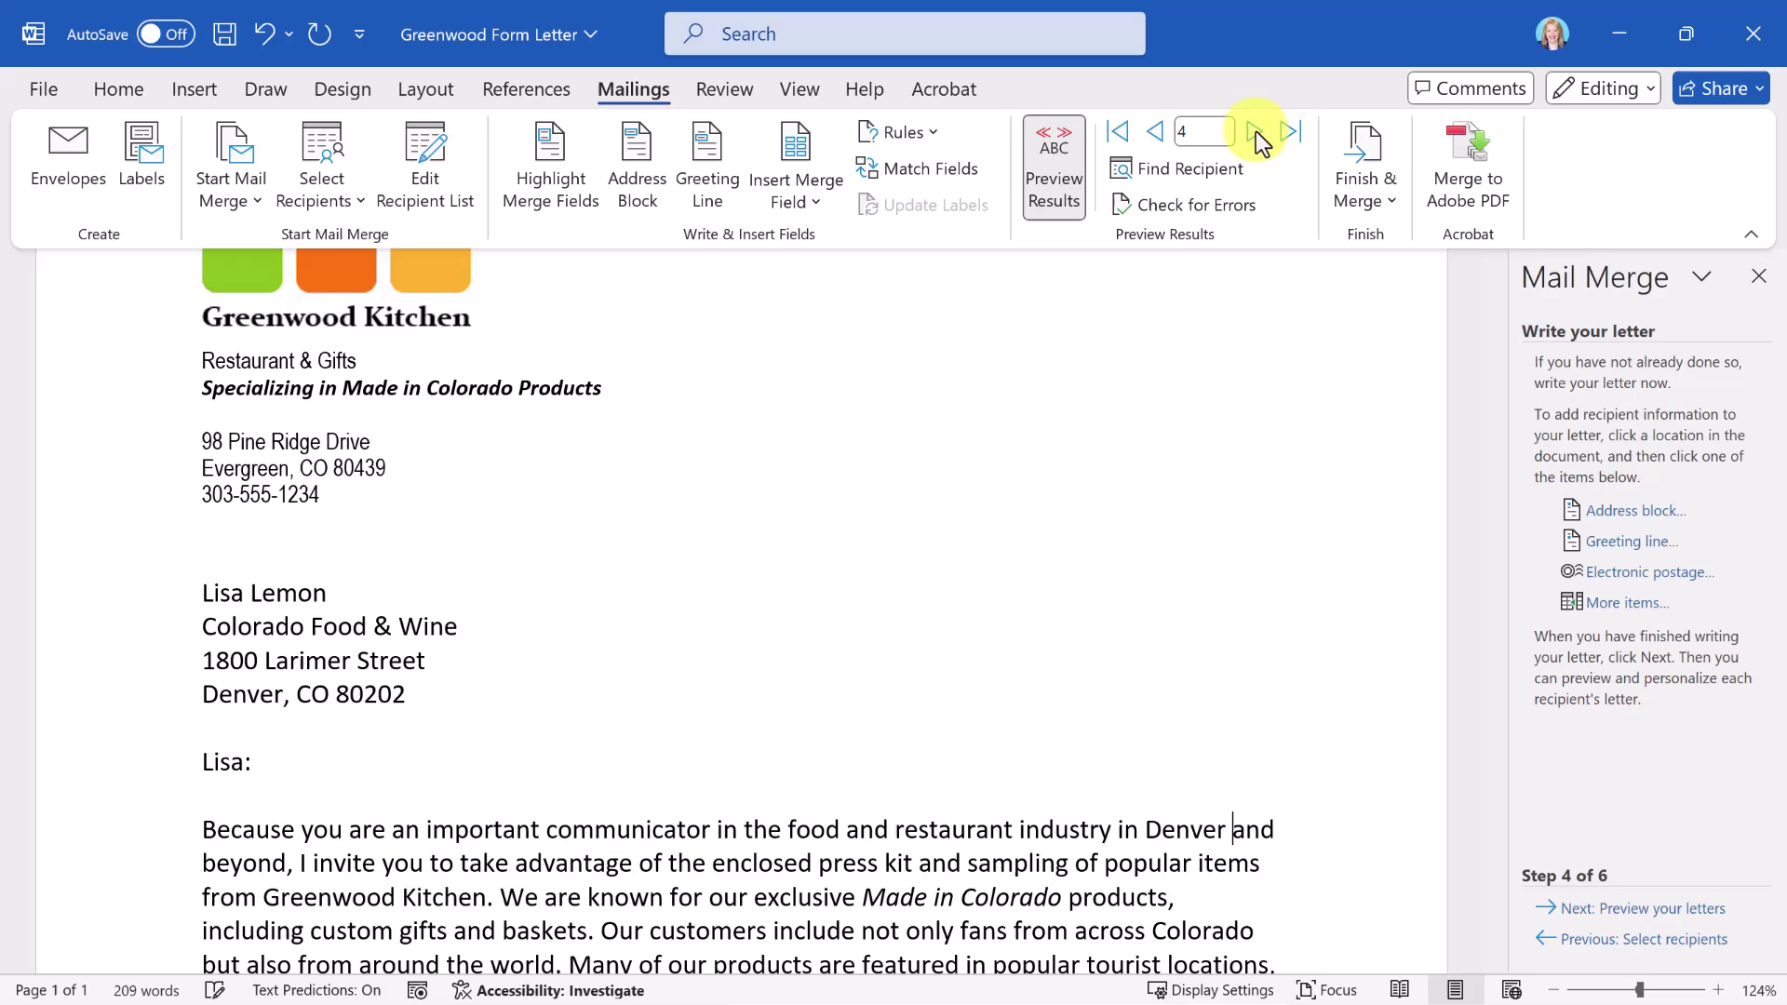
click(1256, 132)
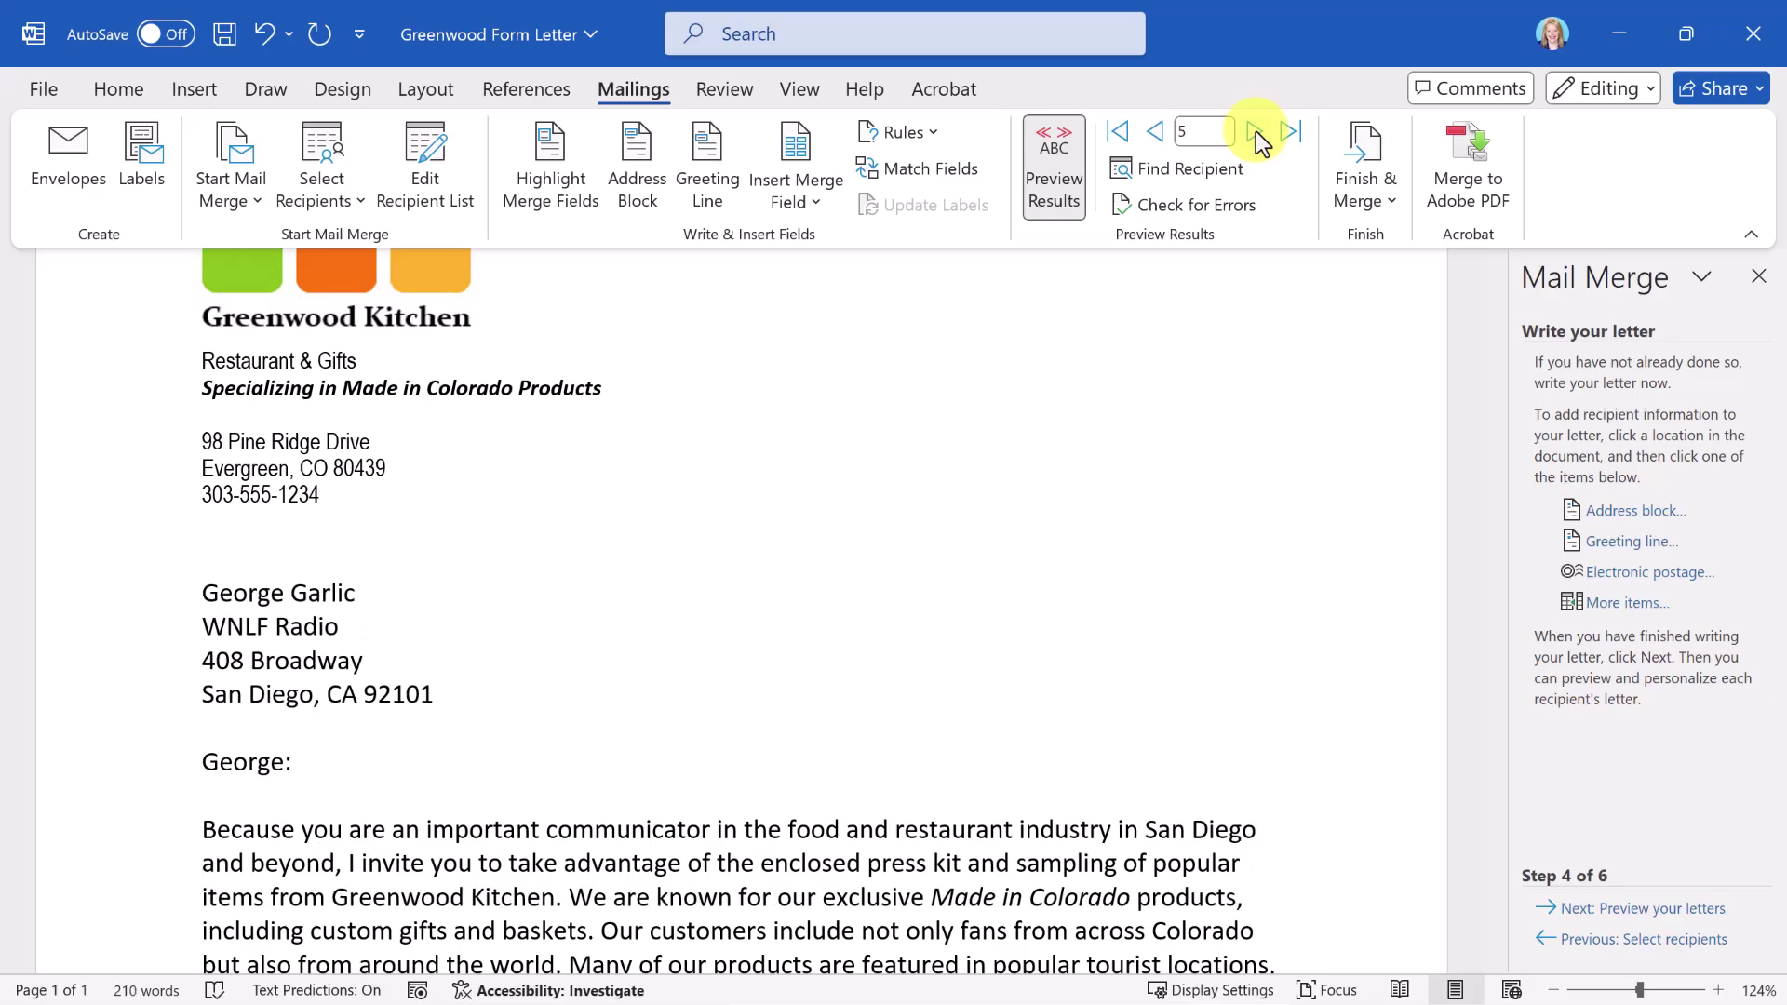
click(1255, 132)
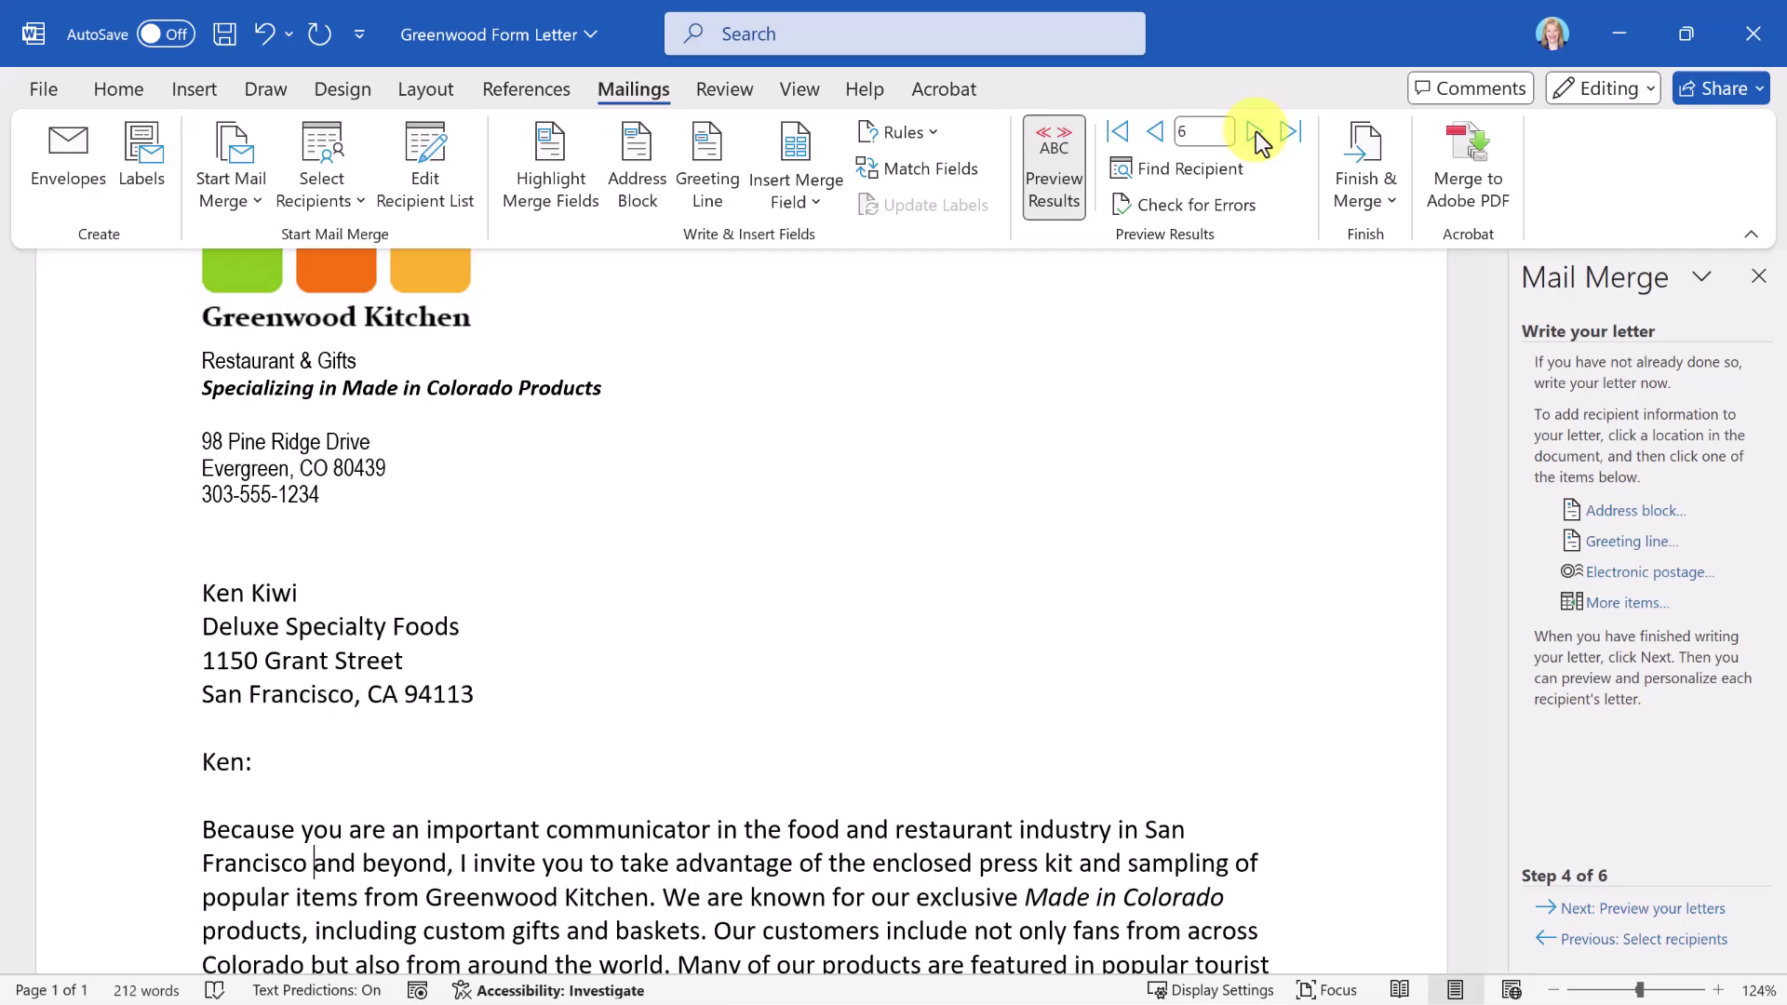
click(1256, 132)
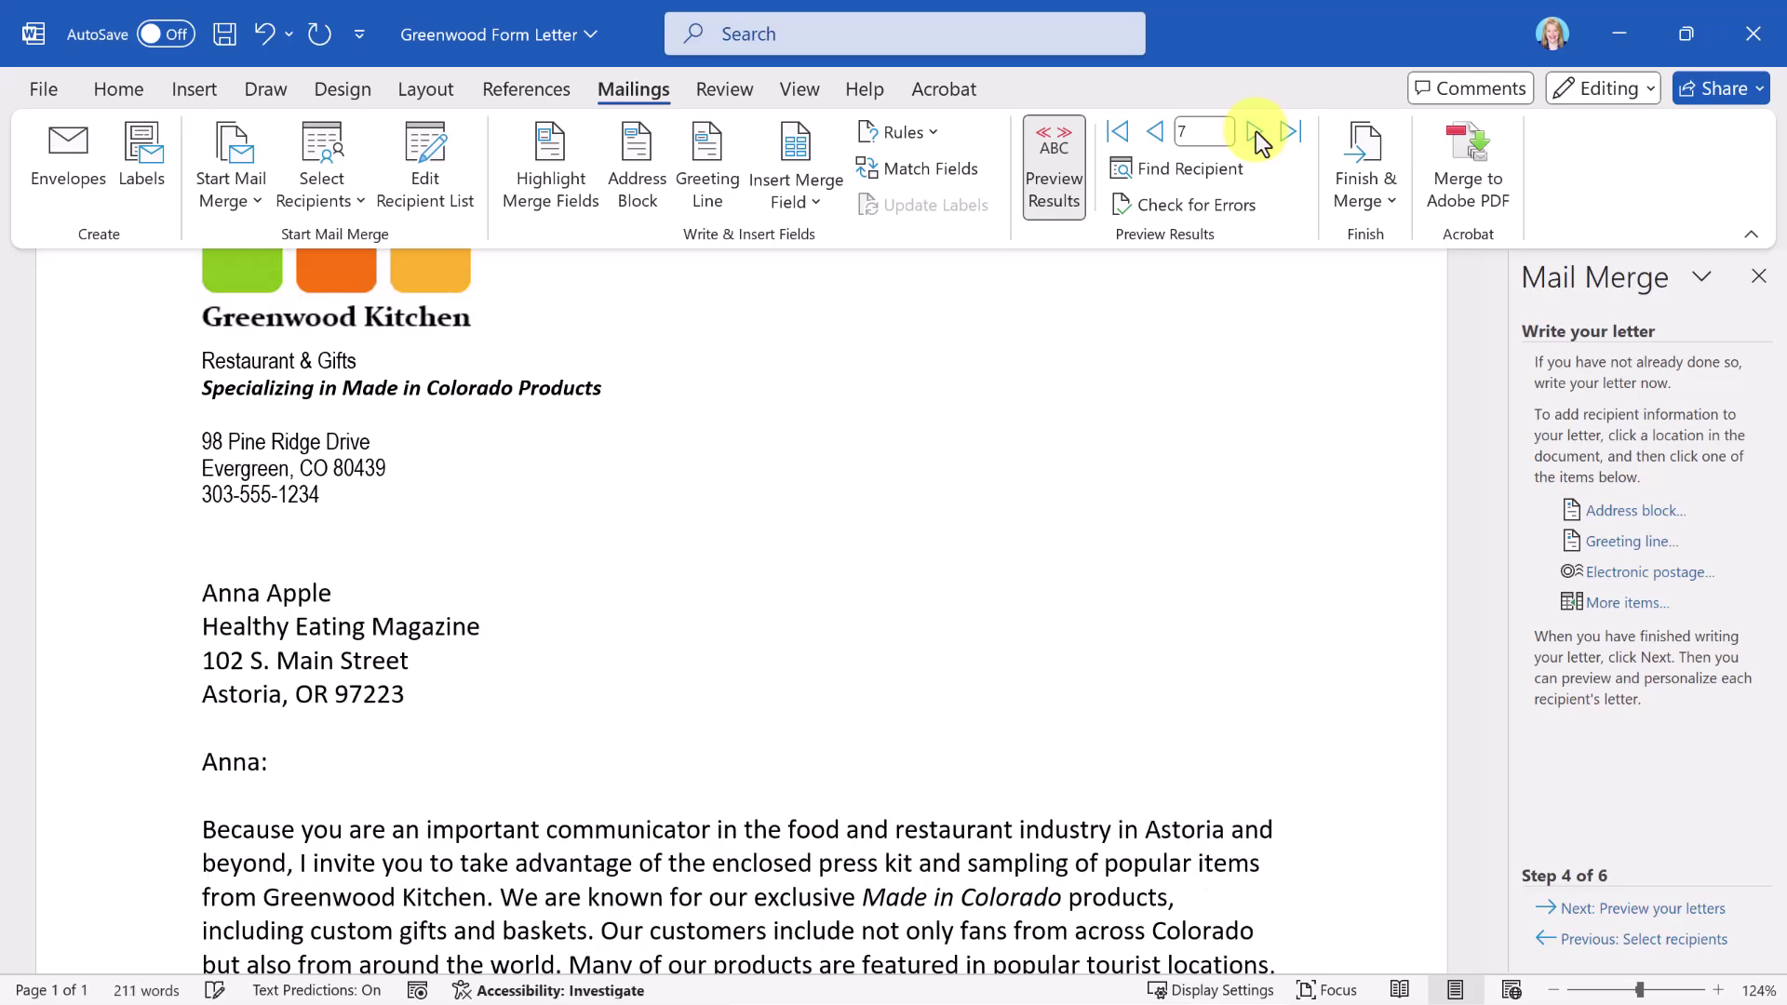
click(1255, 133)
click(1255, 132)
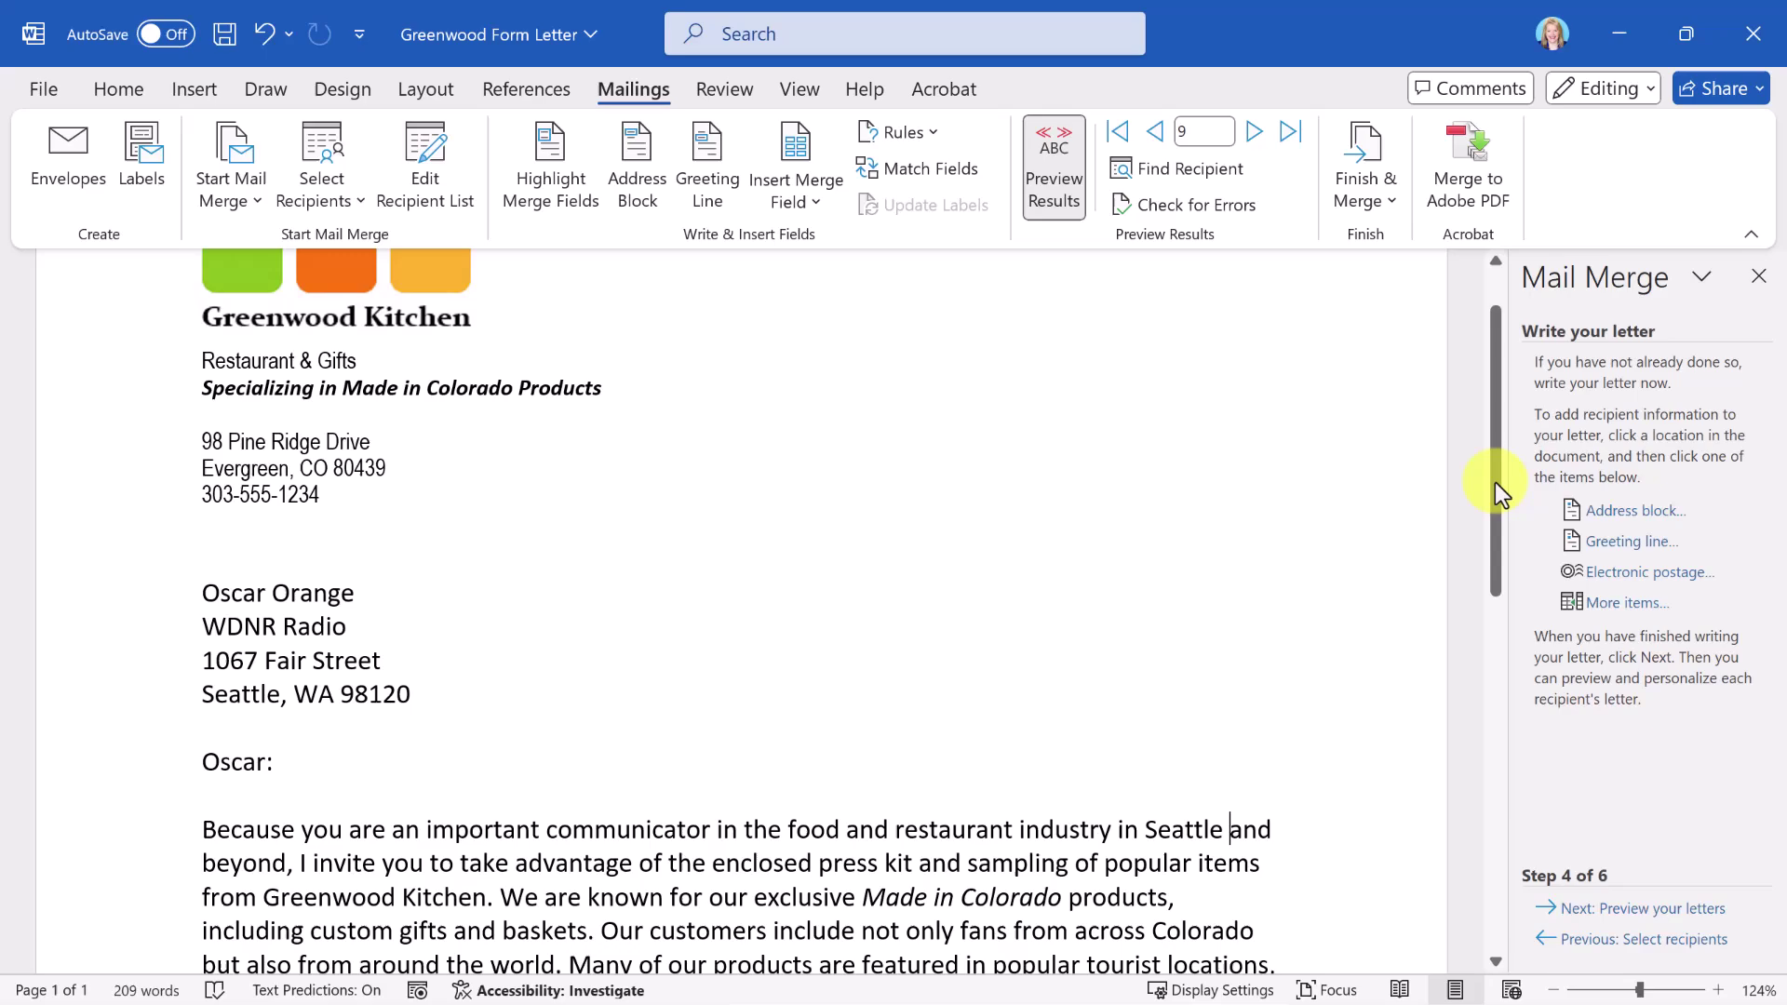
Advance to the letter preview and step back three records to recipient 6's San Francisco letter.
click(1640, 910)
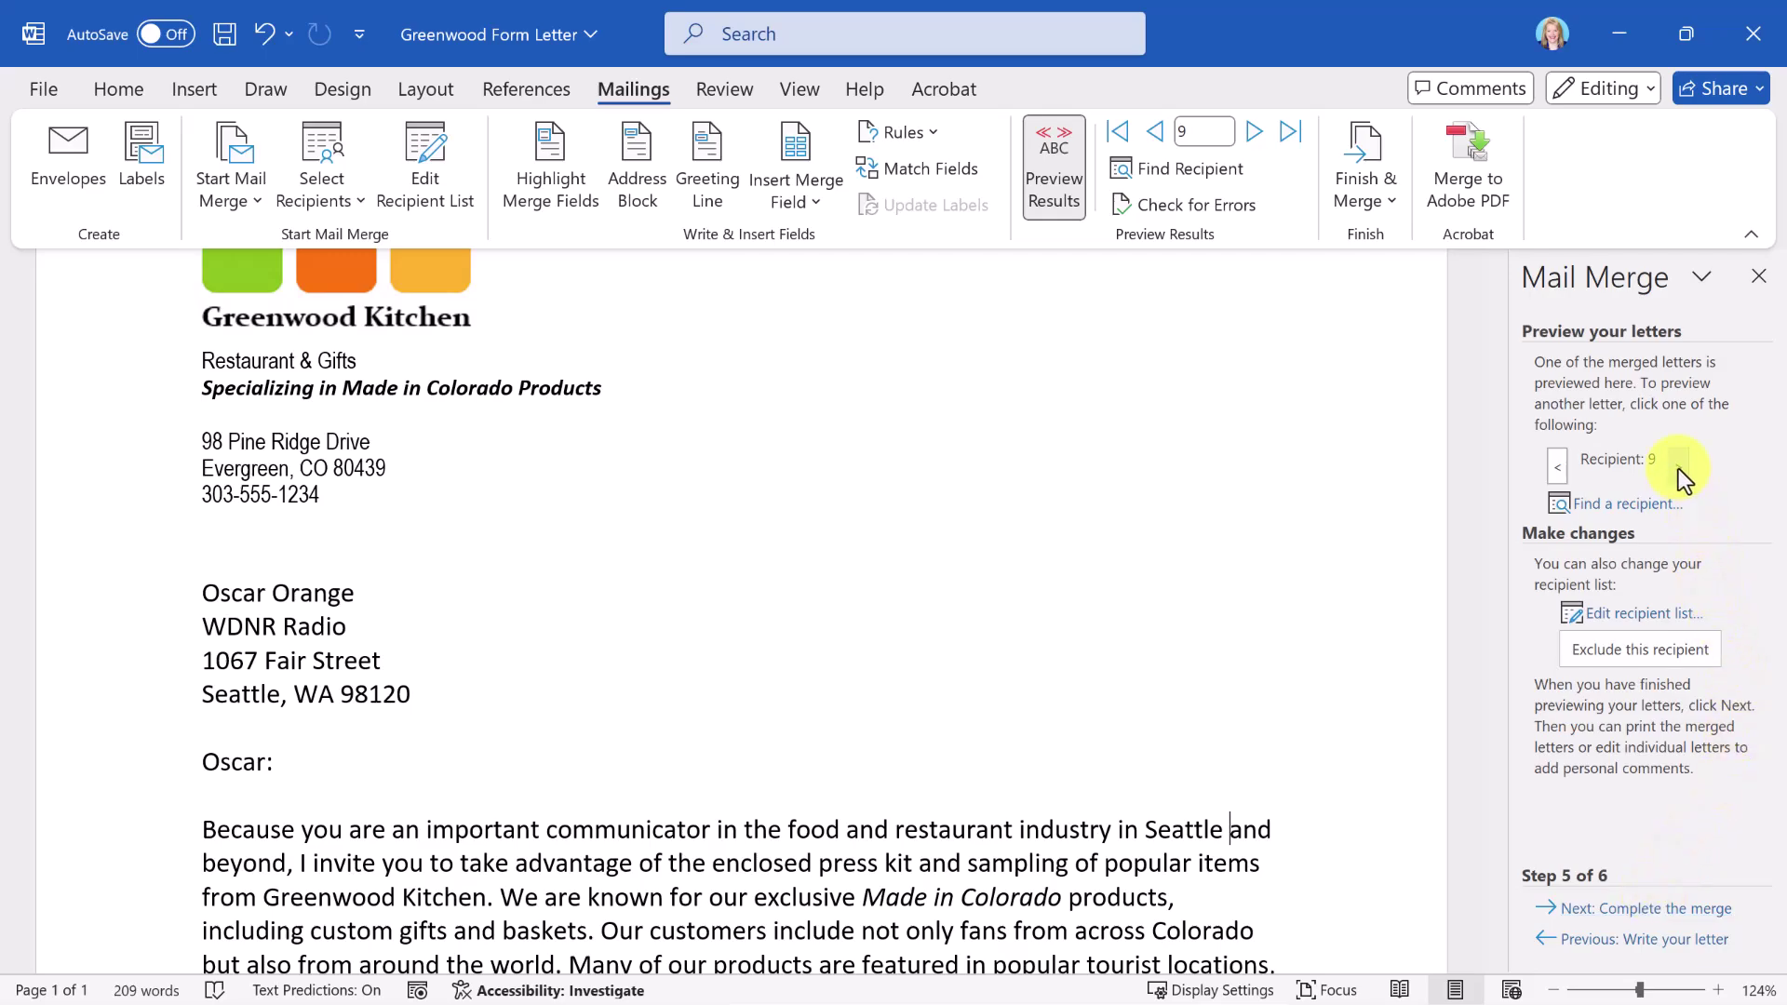
click(1556, 468)
click(1556, 468)
click(1556, 467)
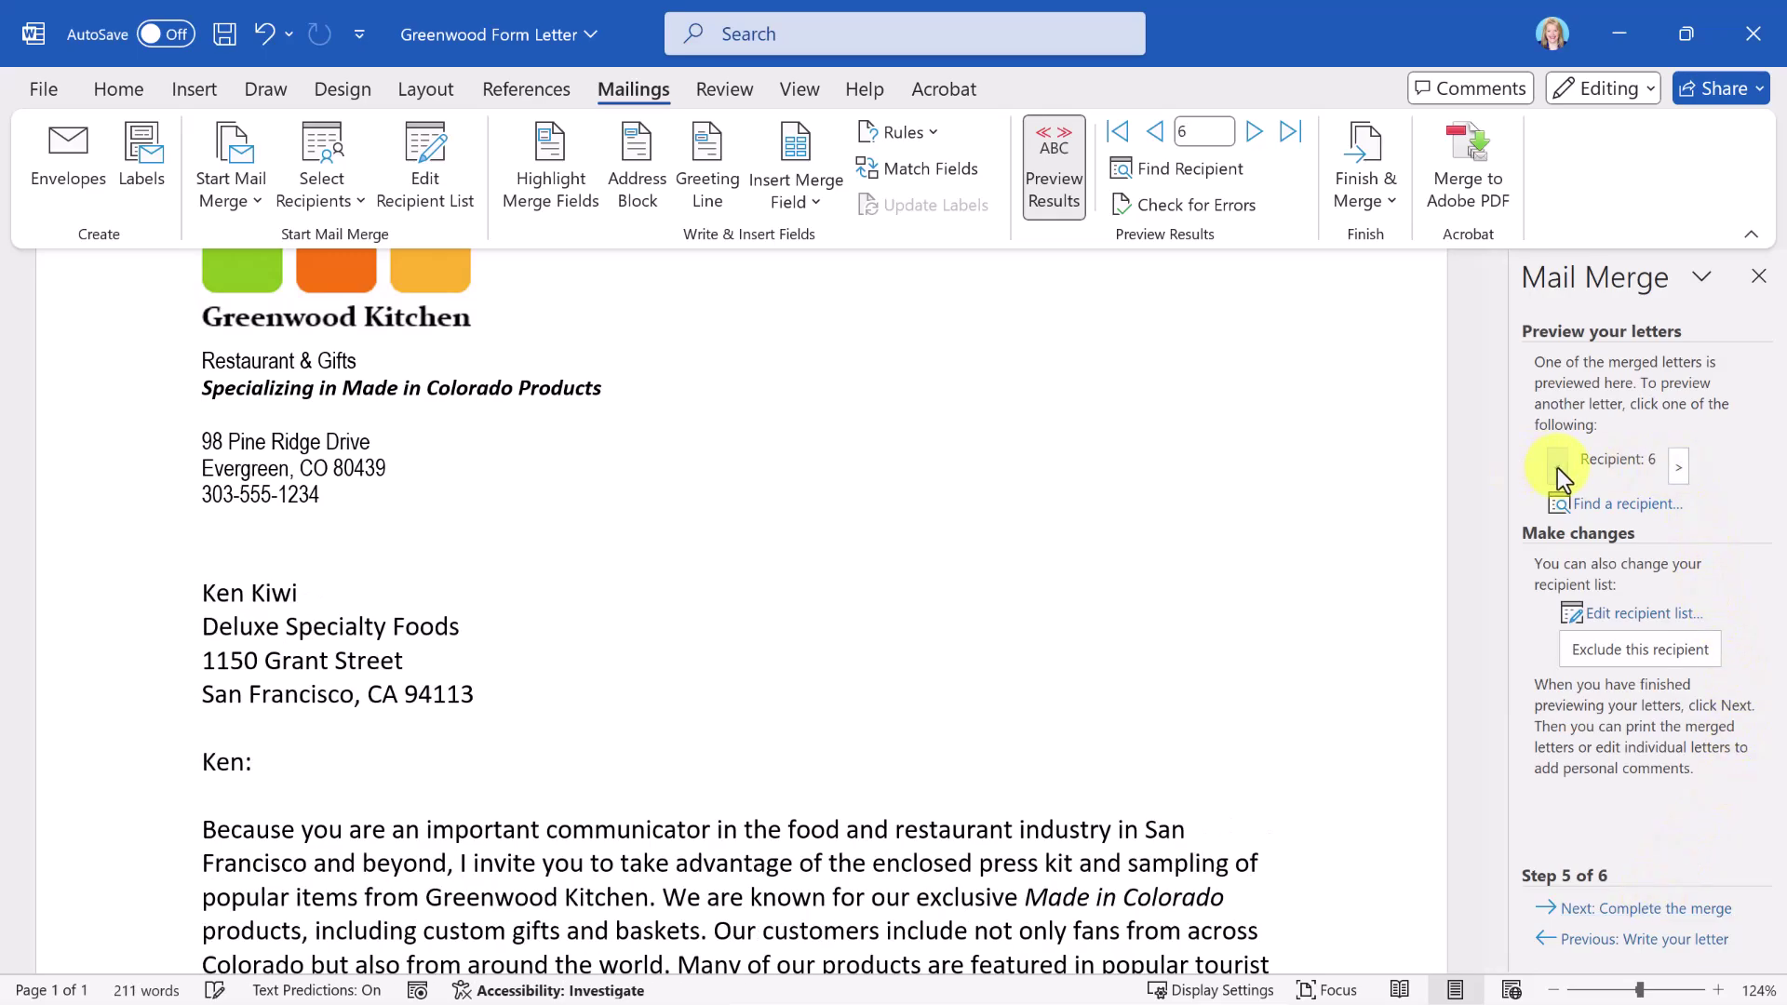
click(1556, 467)
click(1556, 467)
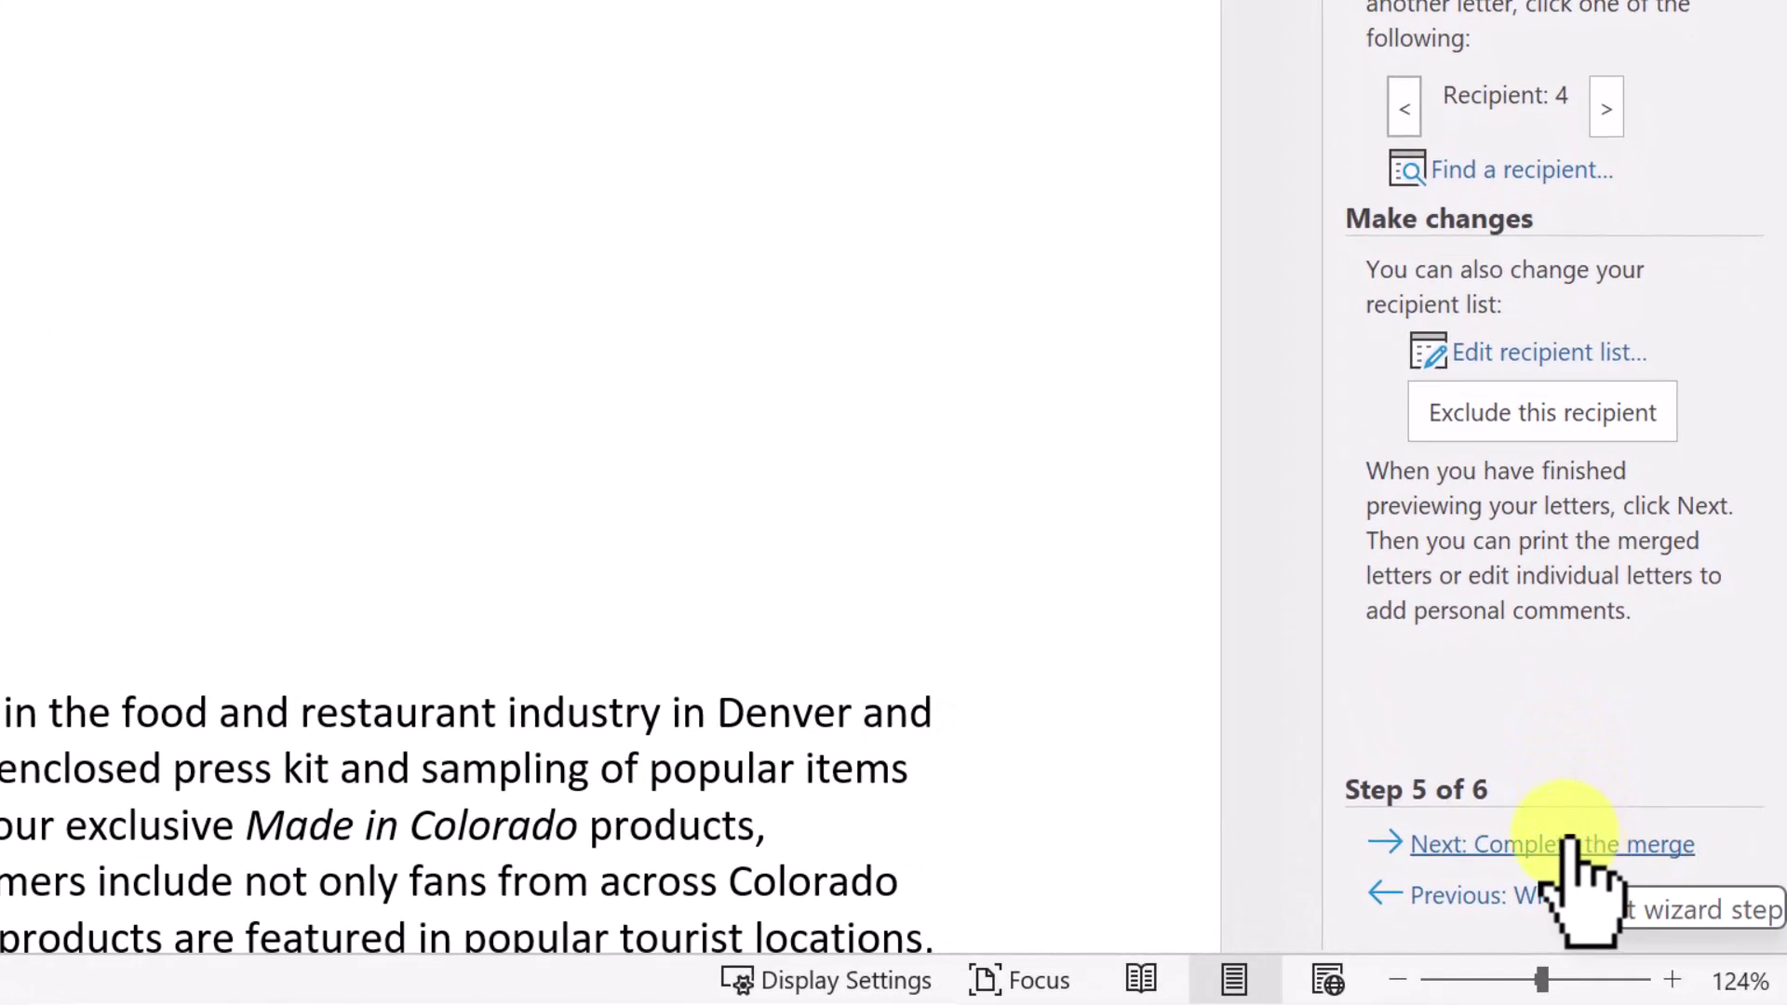
Finish the merge, sending all records to a new 9-page Letters1 document.
click(1554, 847)
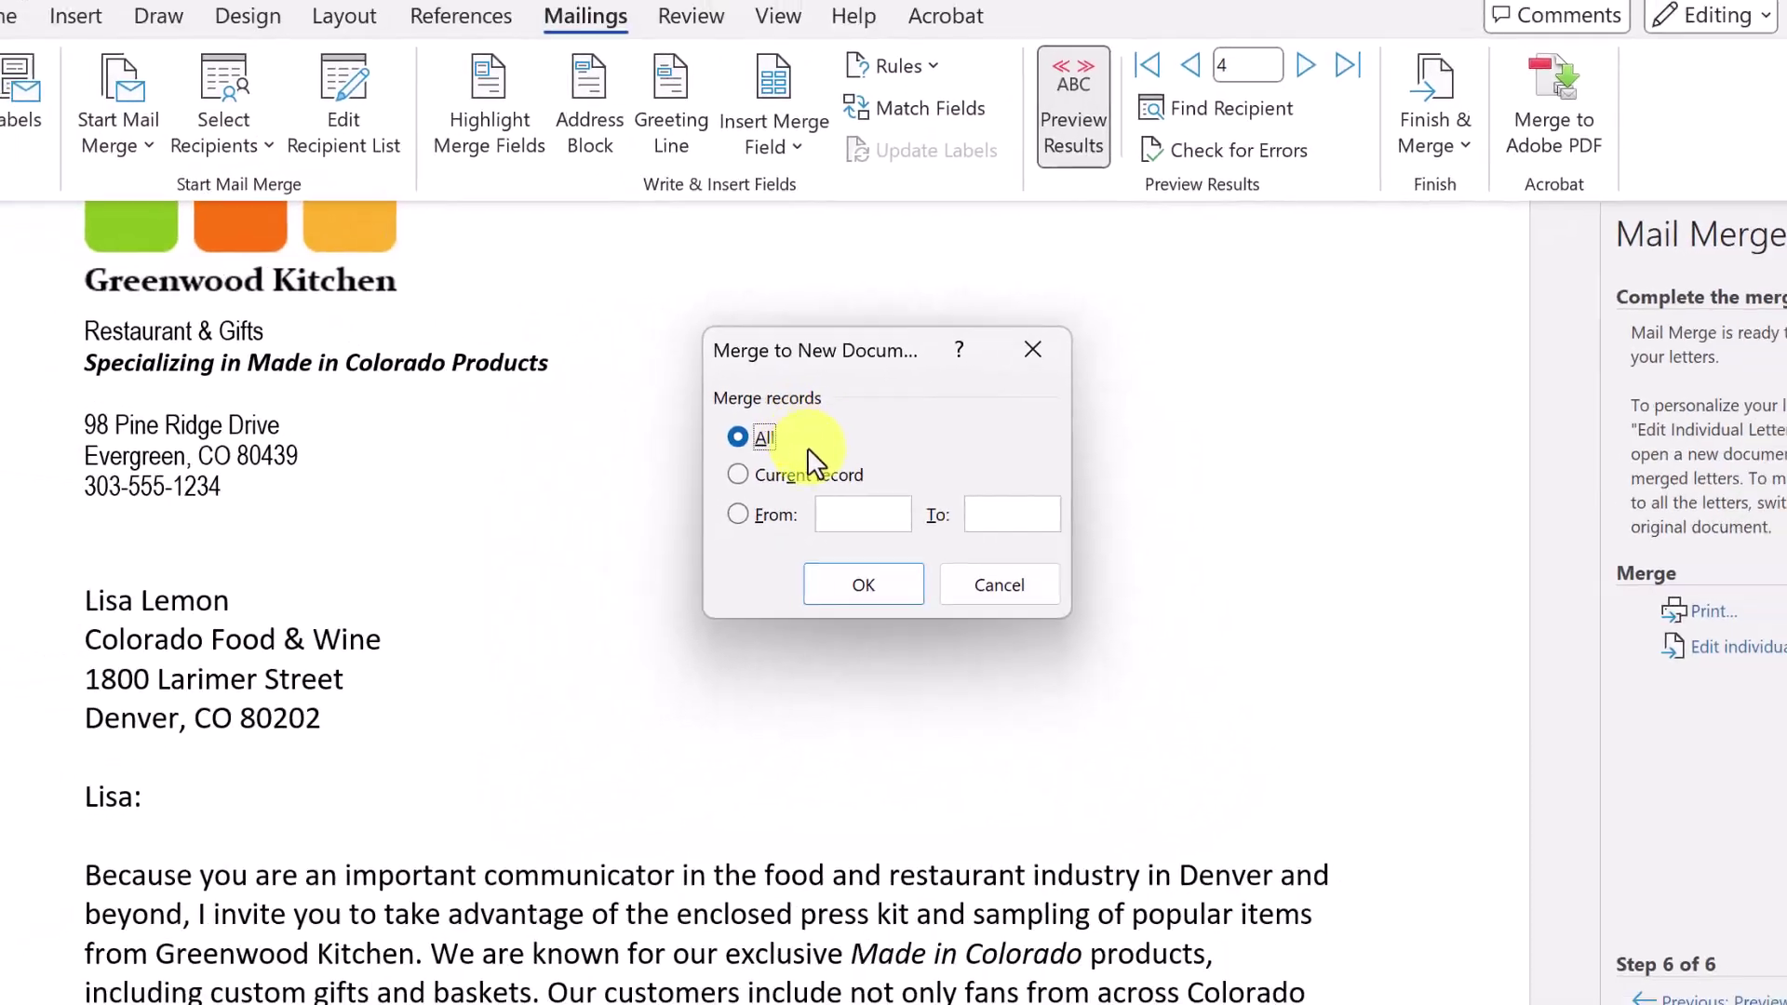
click(813, 612)
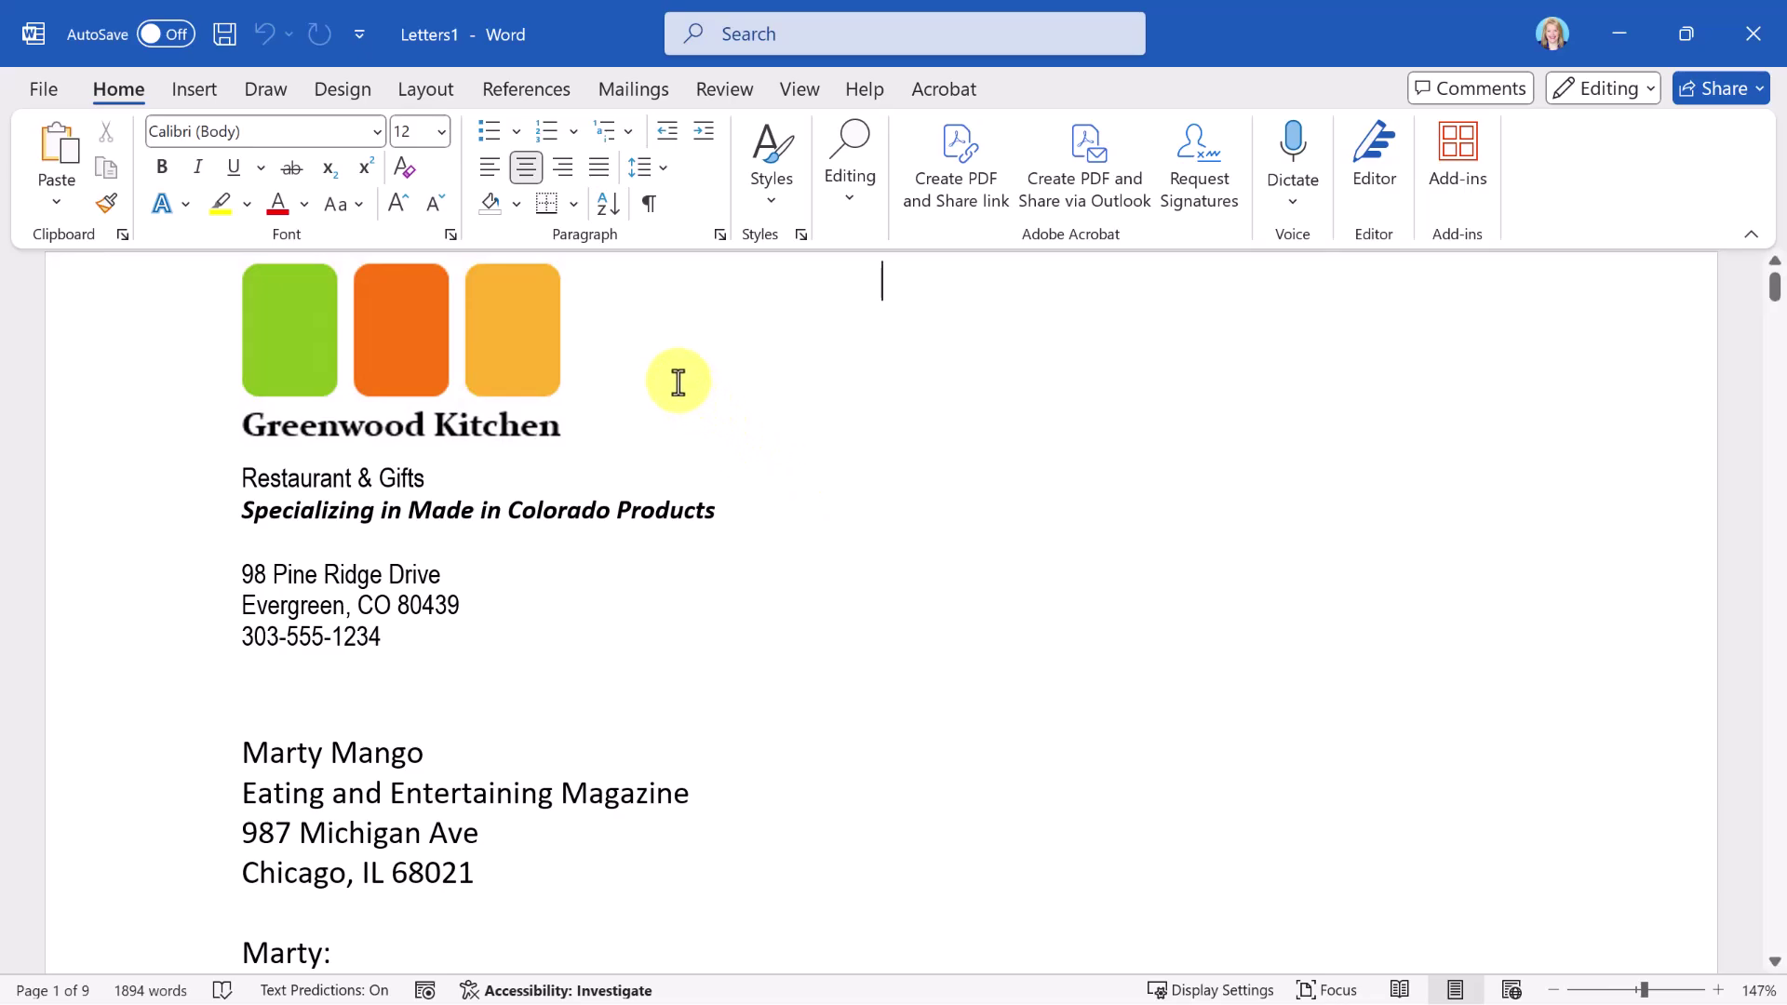
Show Letters1 in Multiple Pages view and scroll through the nine merged letters.
click(806, 88)
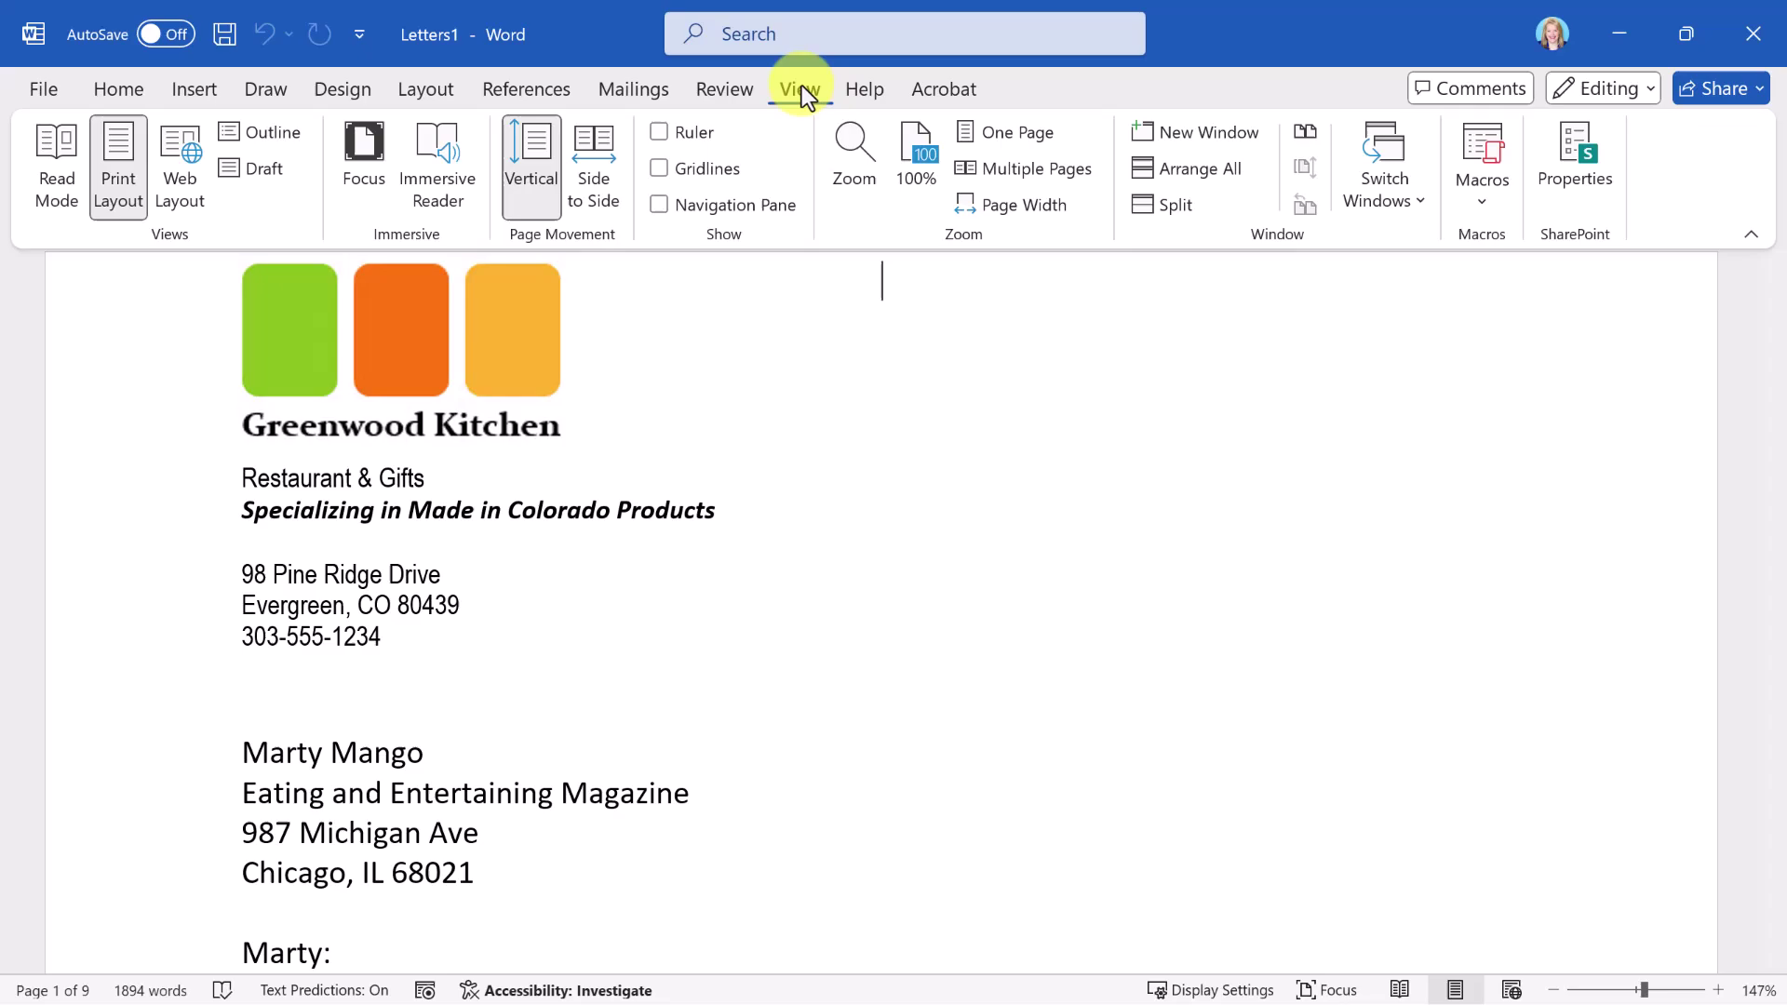
click(1011, 182)
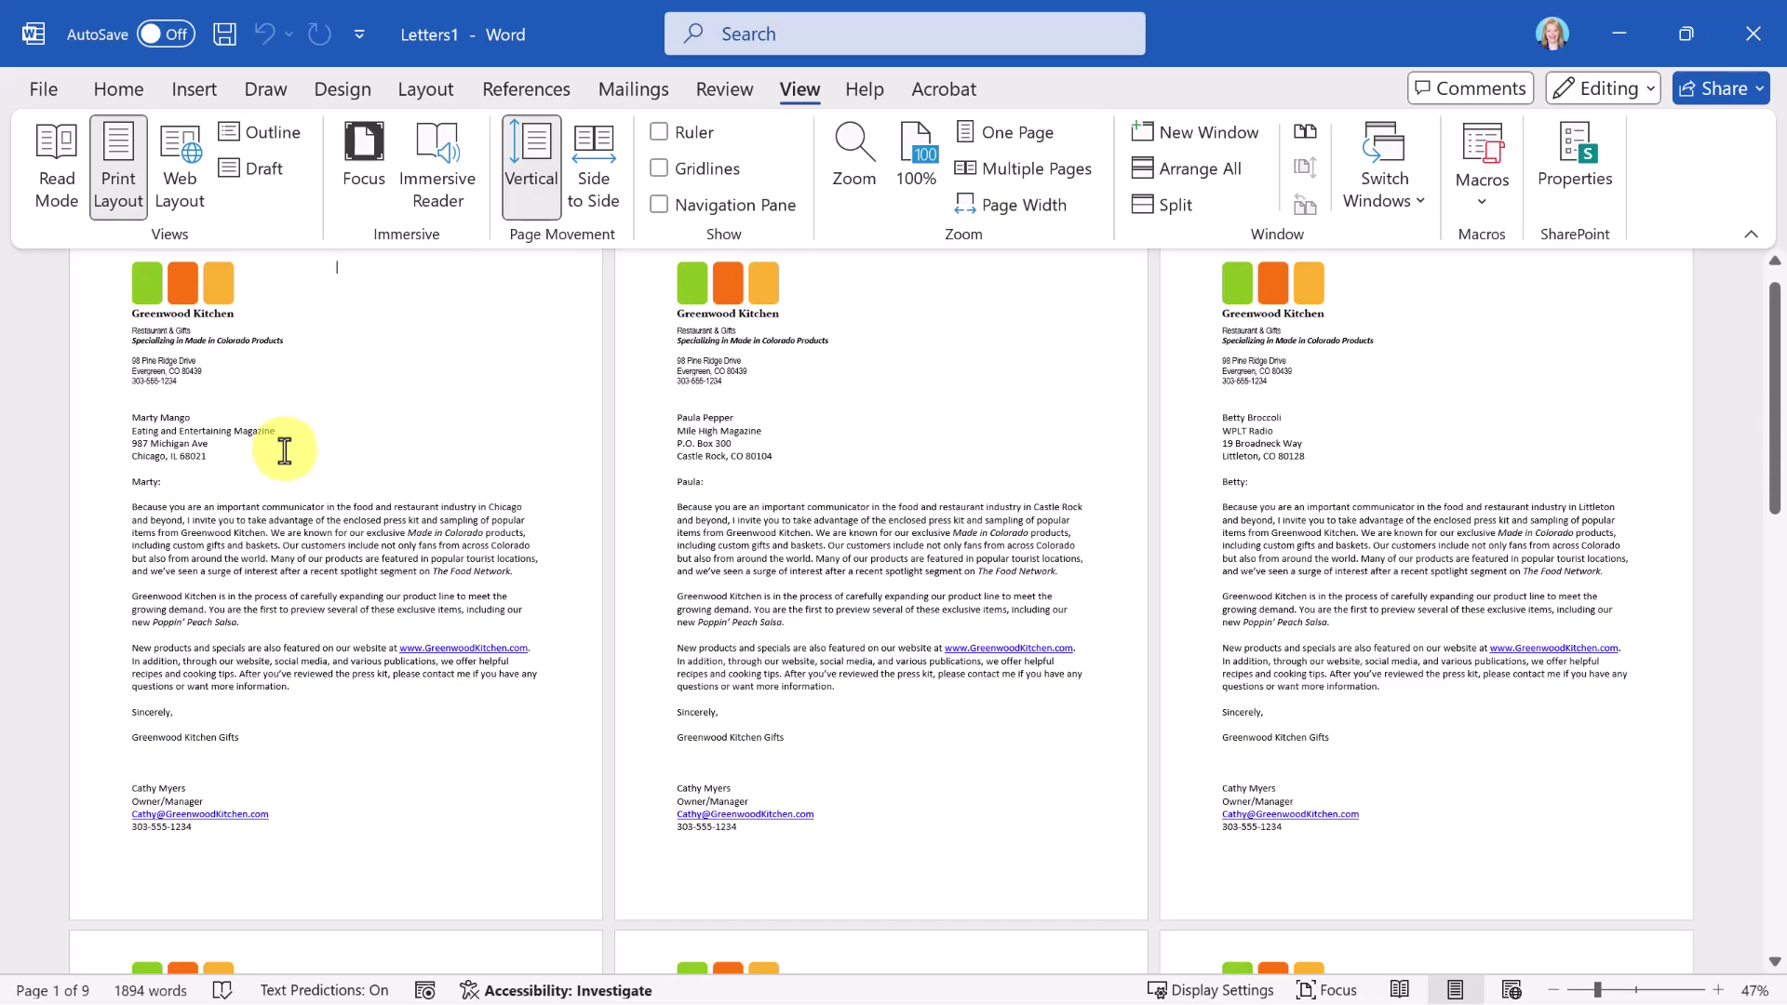
scroll(285, 451, down, 5)
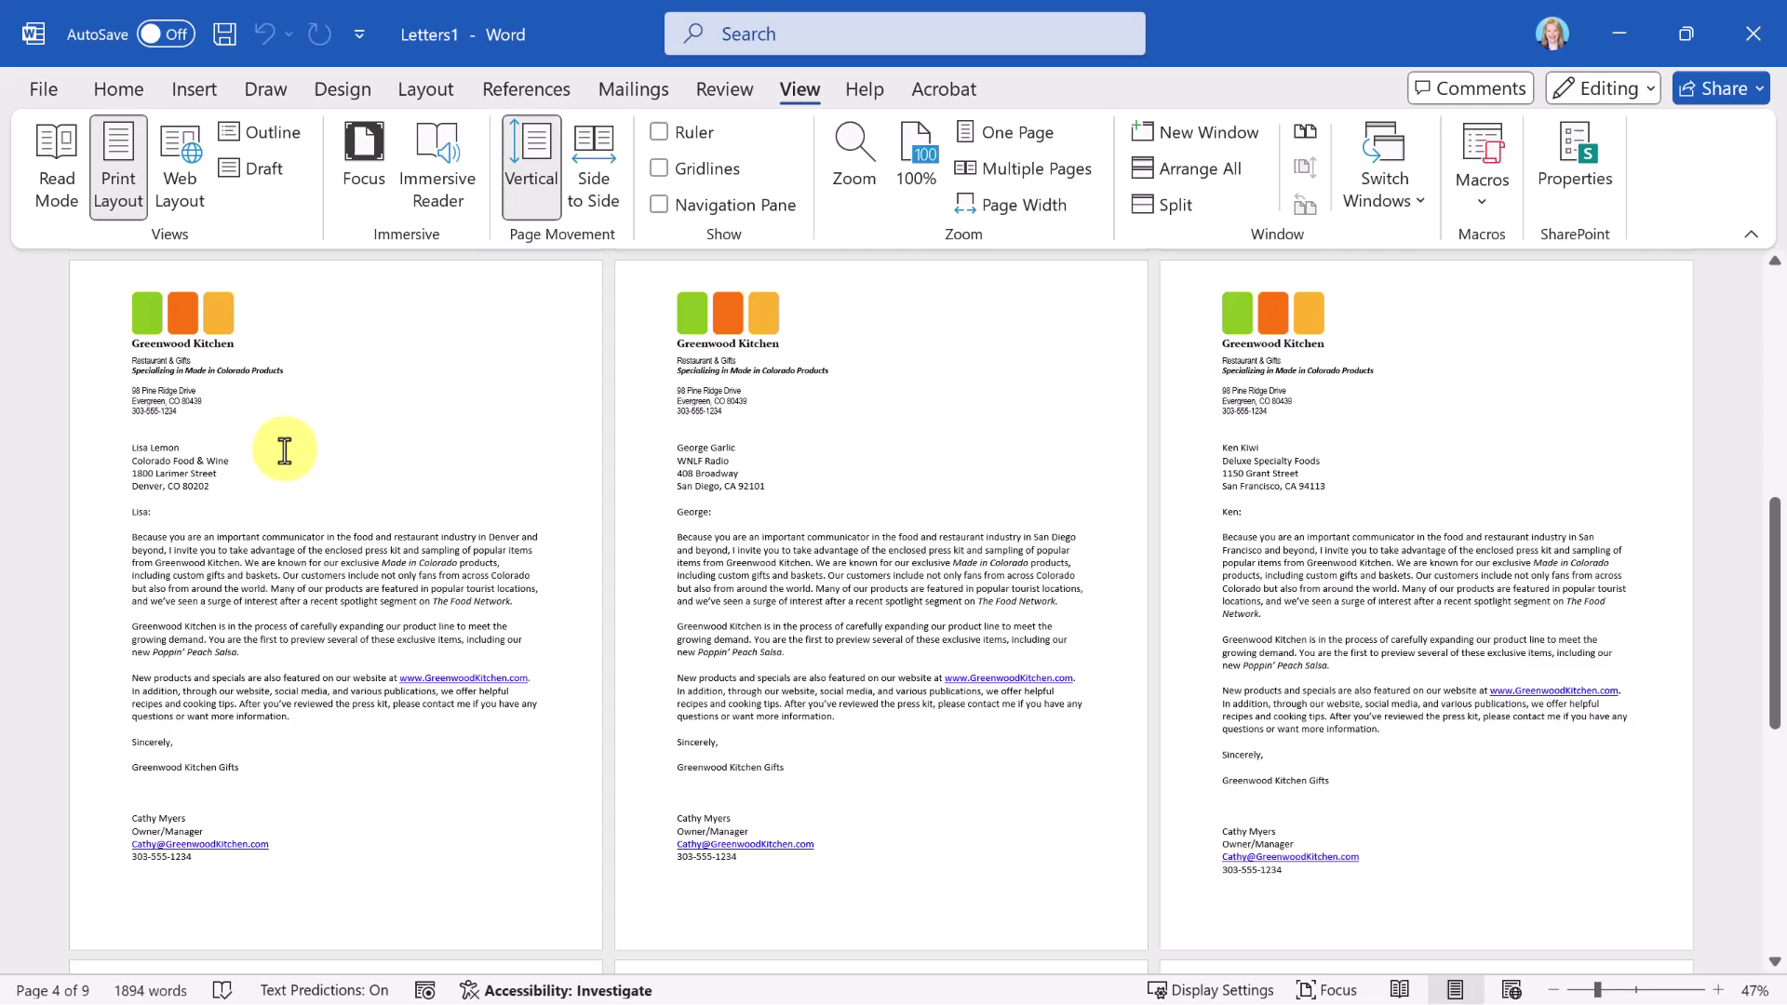
scroll(285, 450, up, 5)
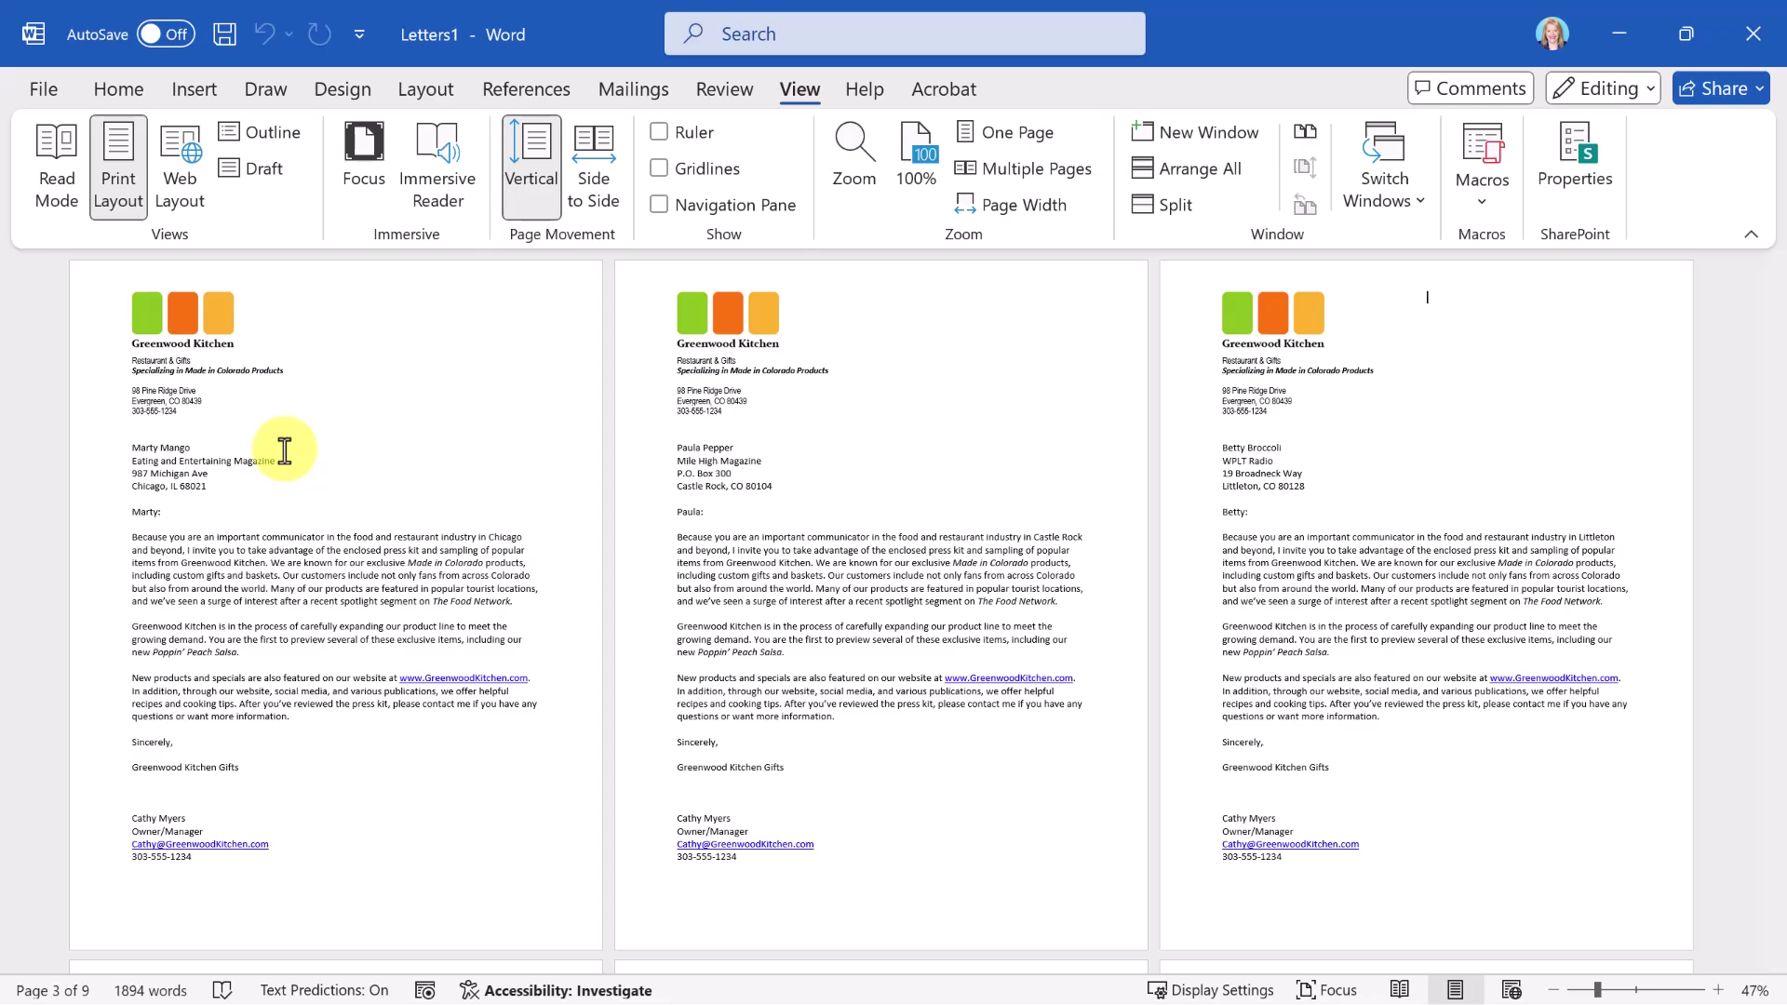
Jump to page 1 and zoom in to about 147% on the Chicago letter.
key(ctrl+Home)
scroll(1247, 389, up, 10)
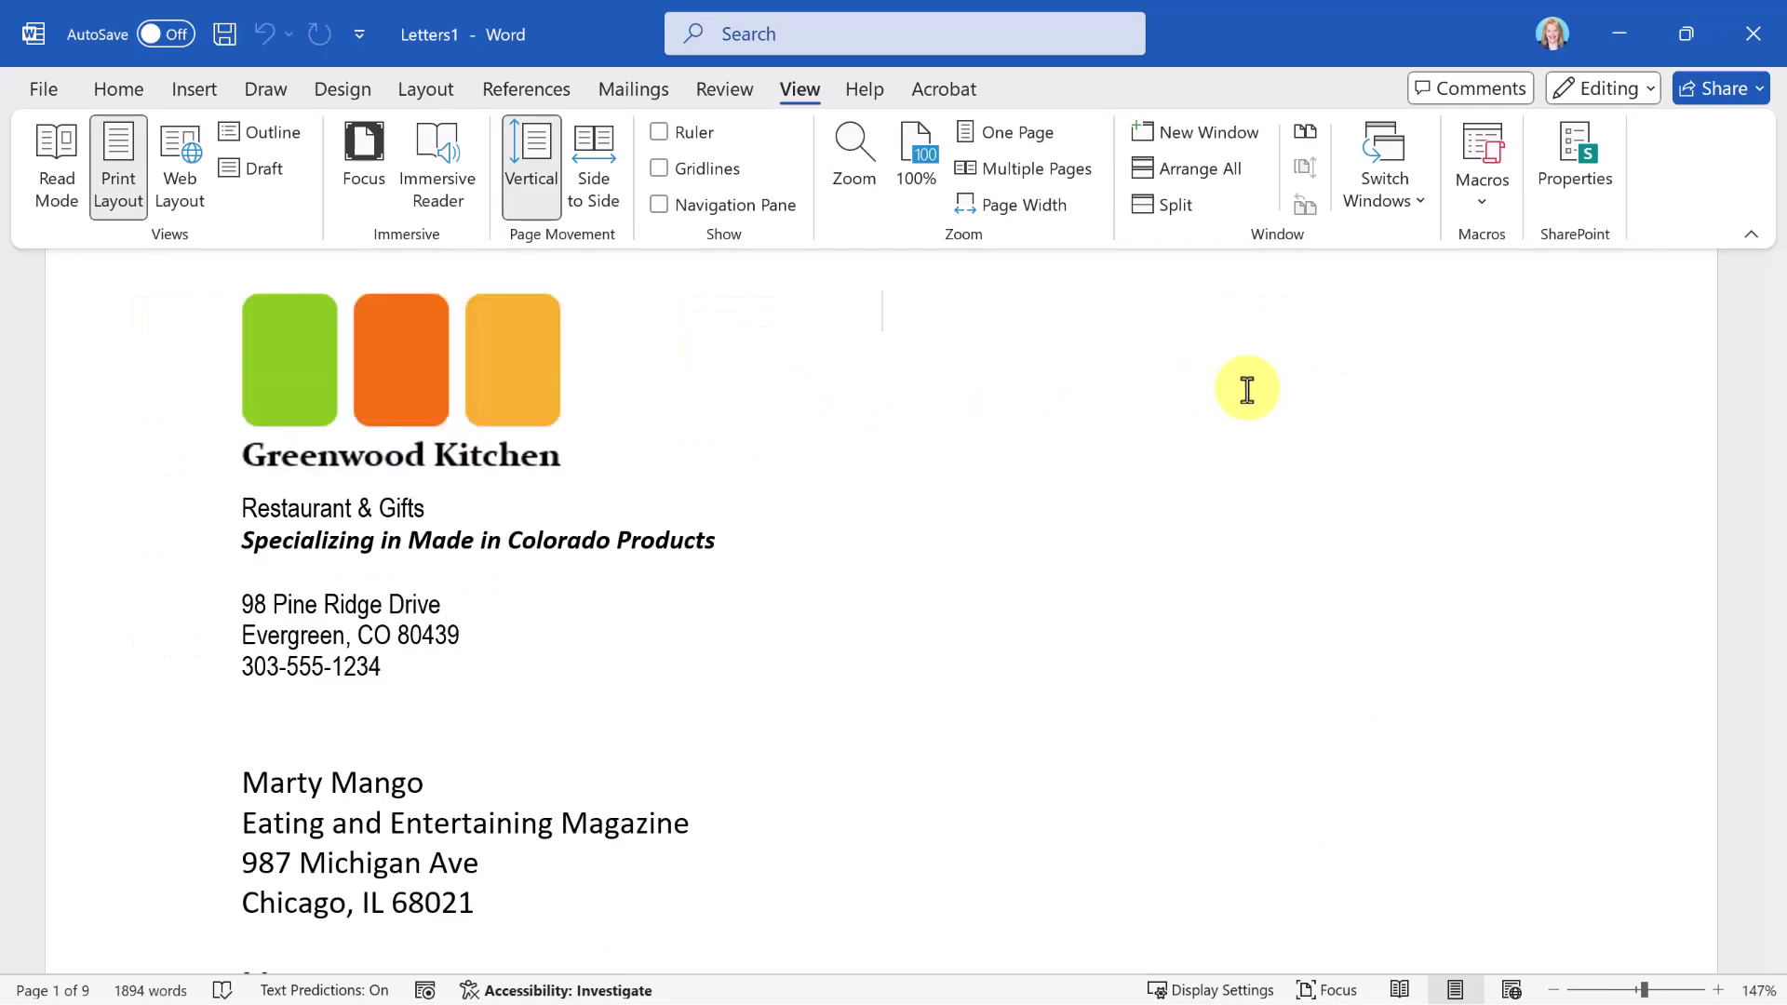